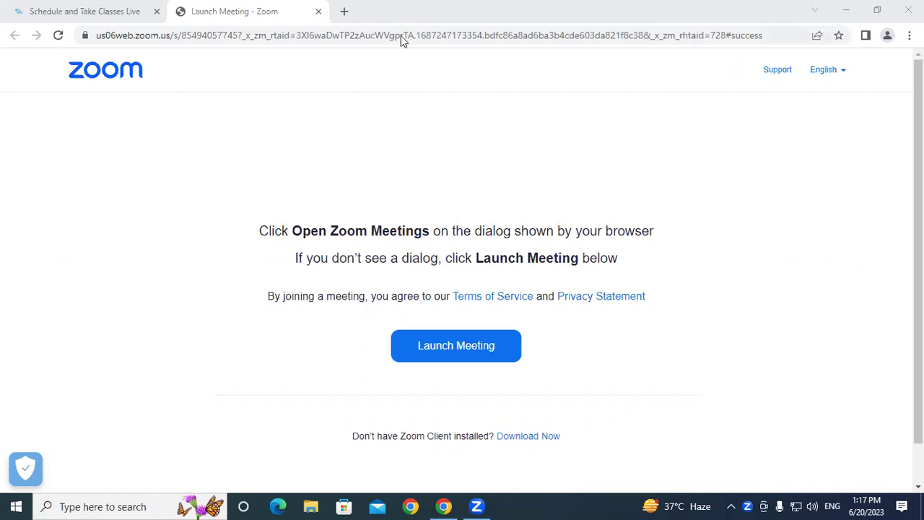
Step: Show the Windows desktop and refresh it
left_click(685, 120)
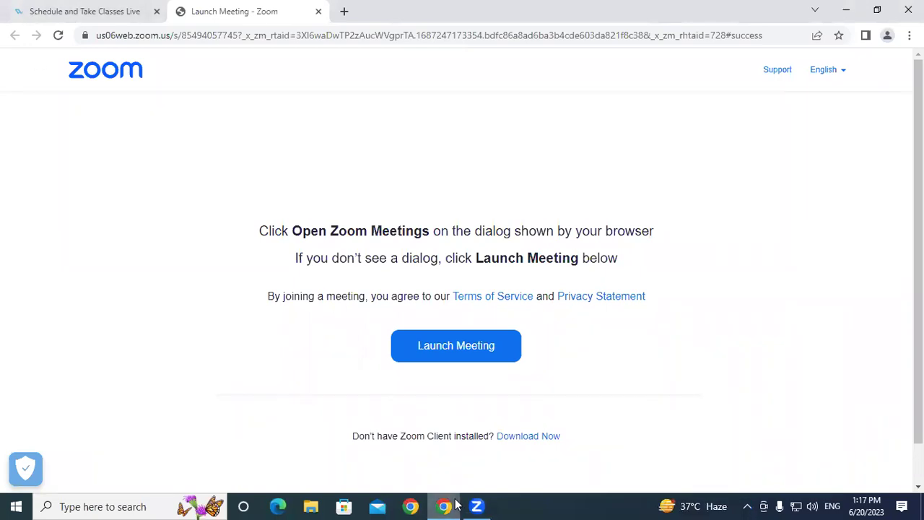
key("super+d")
right_click(554, 144)
right_click(589, 182)
left_click(620, 223)
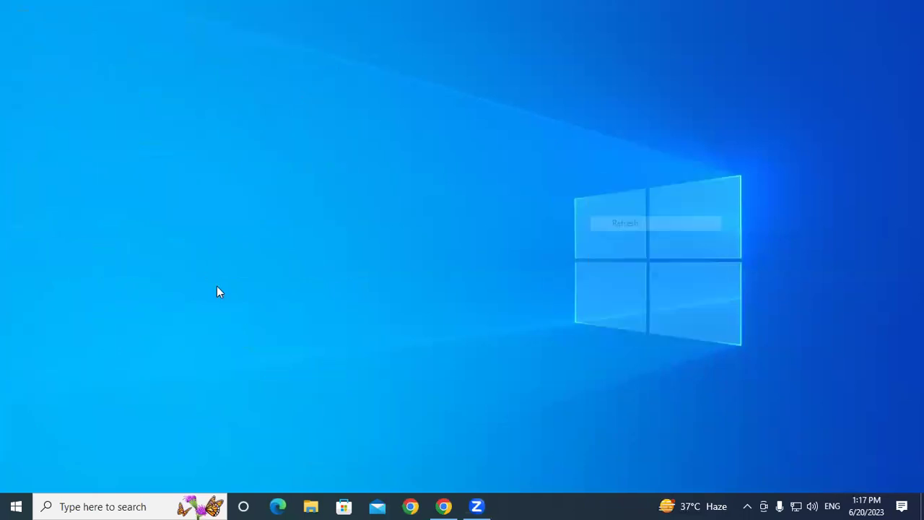
Step: Open a maximized File Explorer window and go to Local Disk (D:)
key("super+e")
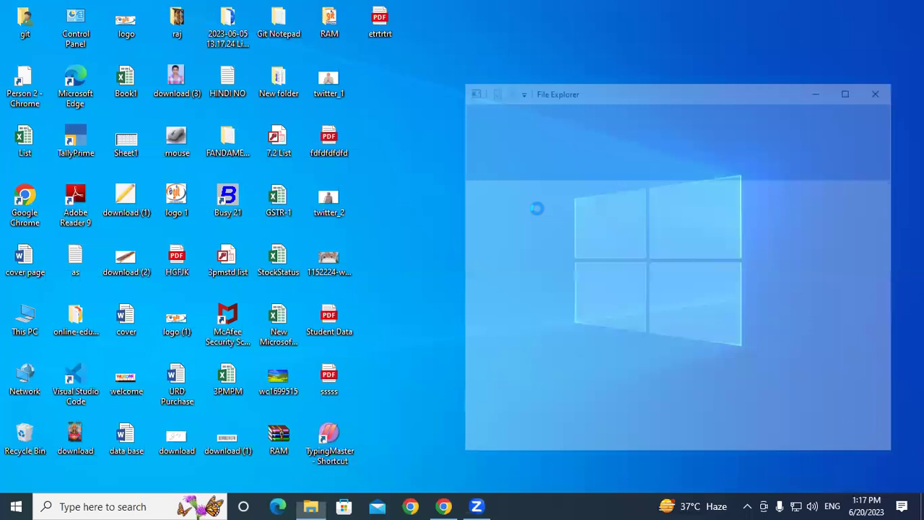
left_click(848, 88)
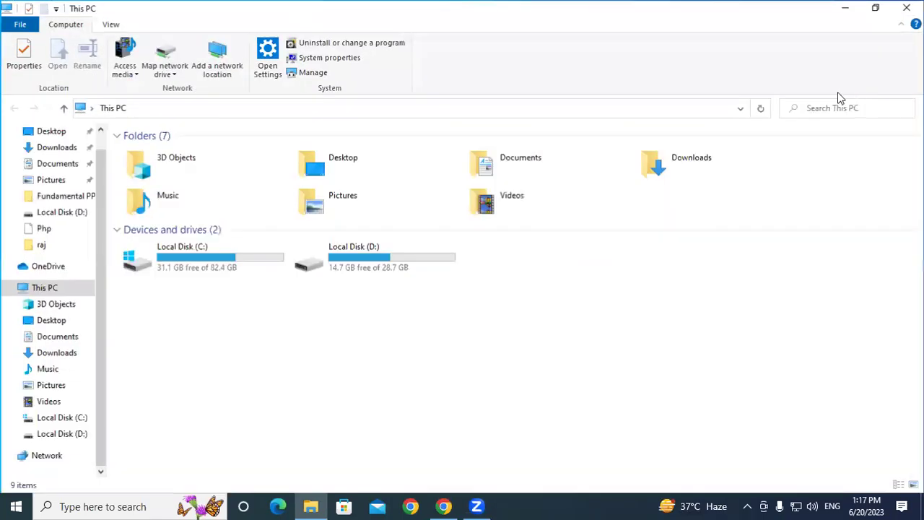
left_click(386, 265)
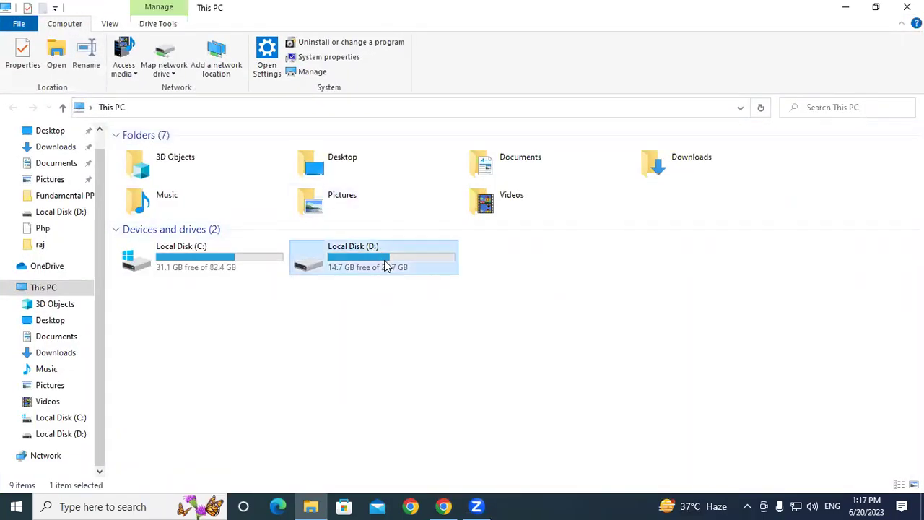
double_click(387, 266)
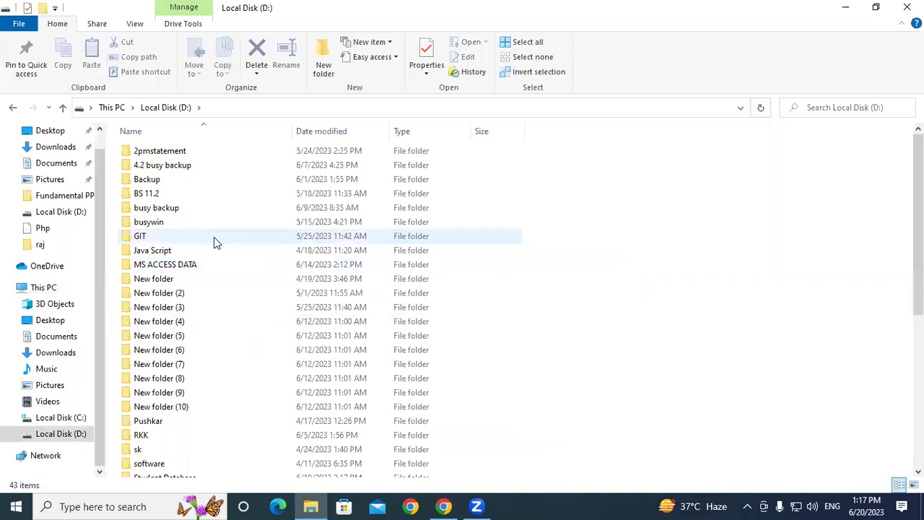
Step: Open the Student Record database from the Student Database folder in Access and dismiss the Office activation notice
scroll(214, 237, "down", 2)
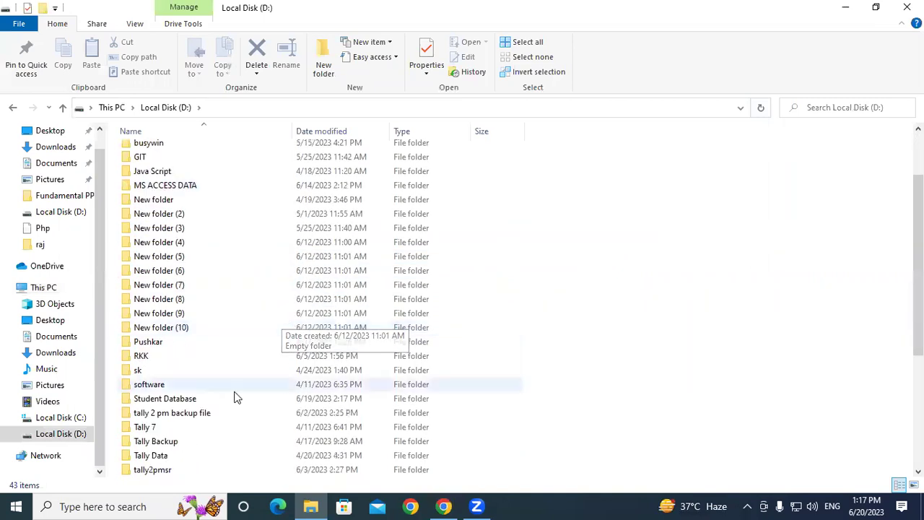
left_click(171, 403)
double_click(173, 407)
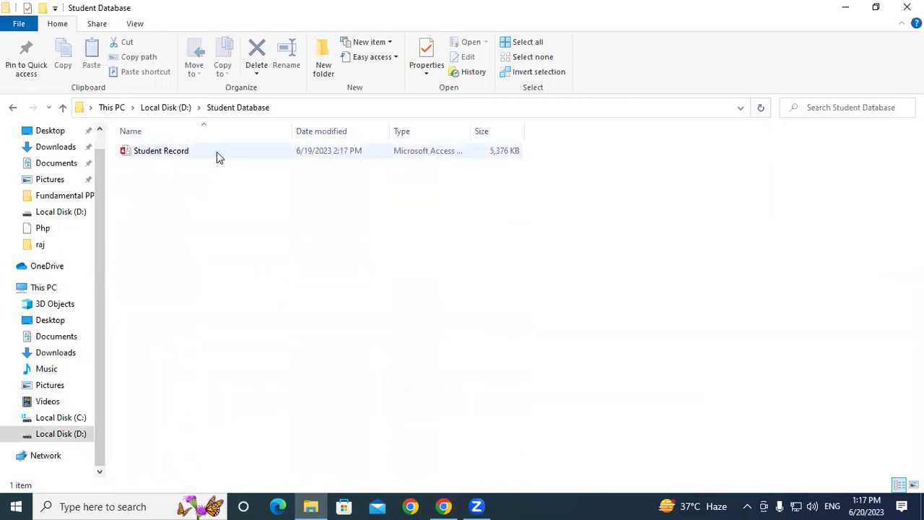
double_click(217, 154)
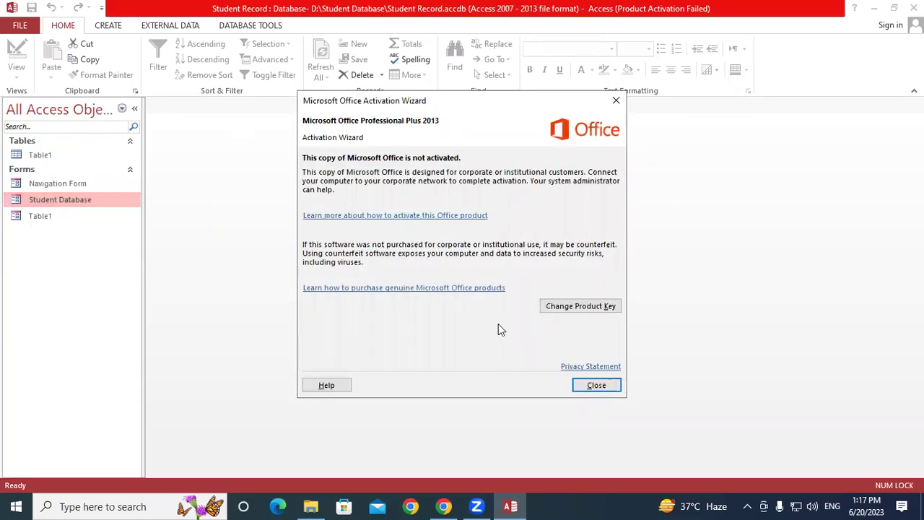
left_click(596, 386)
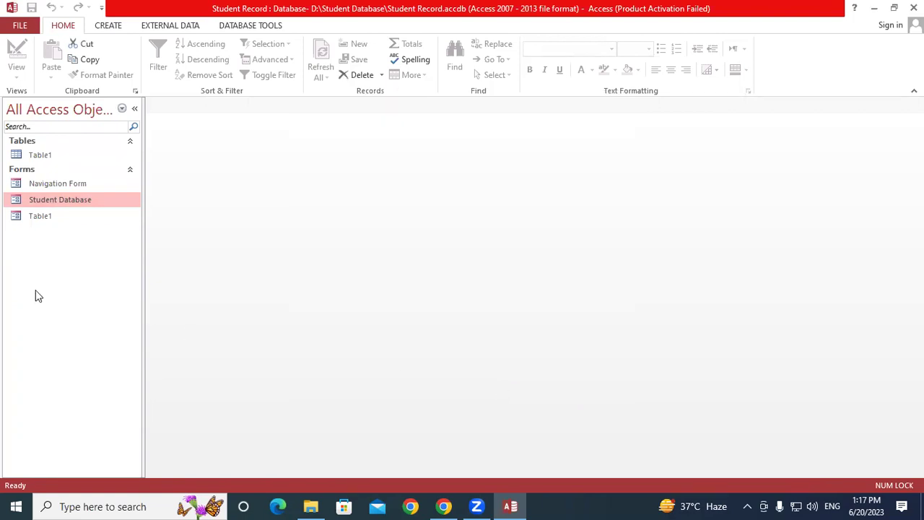
Step: Open the Student Database form and the Navigation Form to view them
left_click(72, 185)
double_click(62, 201)
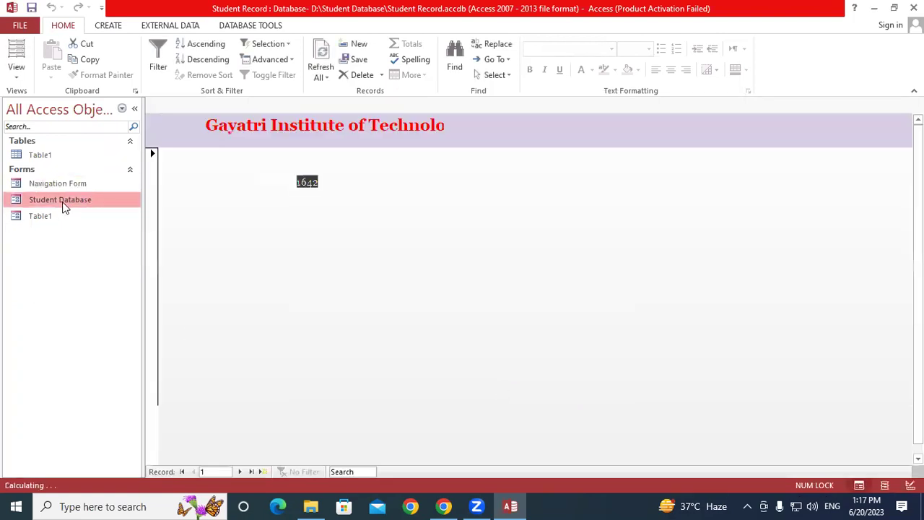
double_click(65, 186)
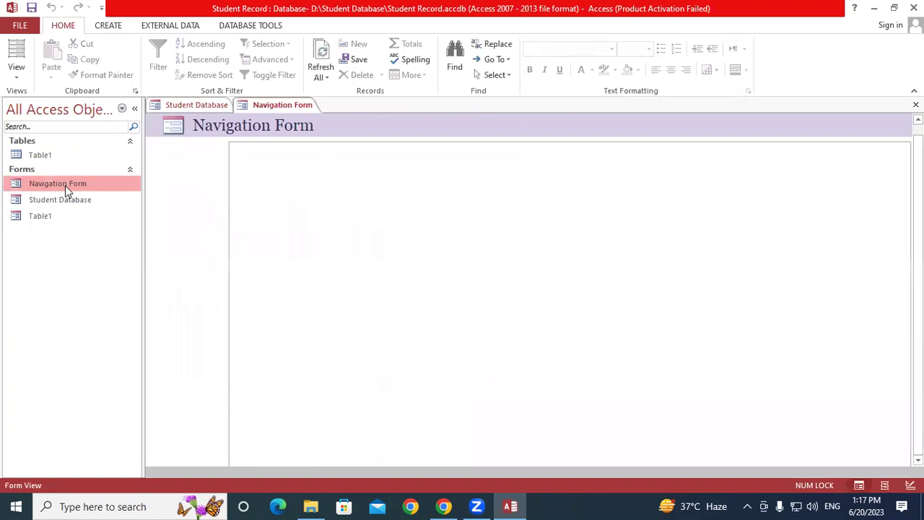
Step: Try to delete the Navigation Form while it is still open
right_click(68, 184)
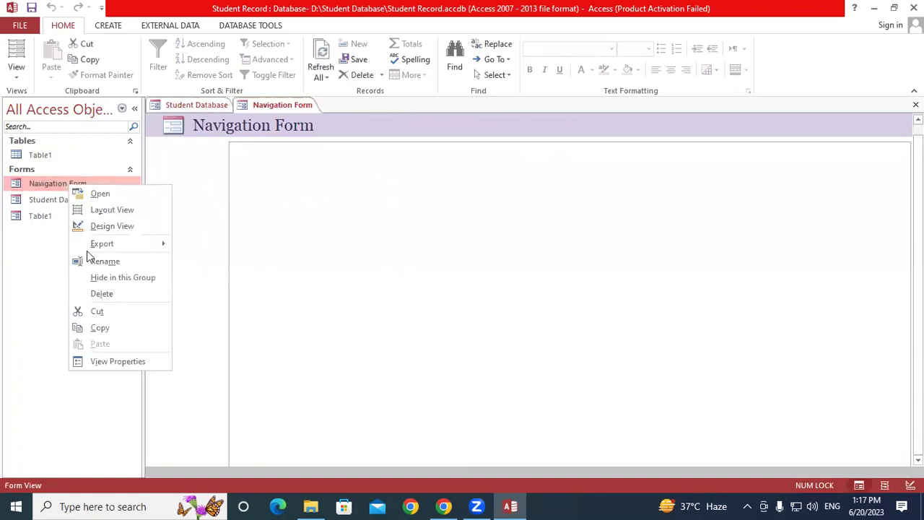
left_click(101, 293)
left_click(465, 294)
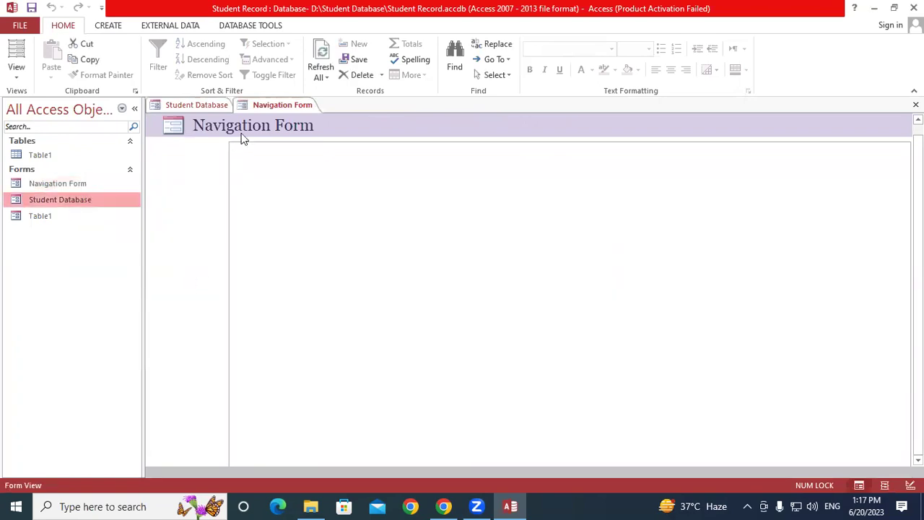
Step: Close the open Navigation Form and Student Database form
right_click(270, 108)
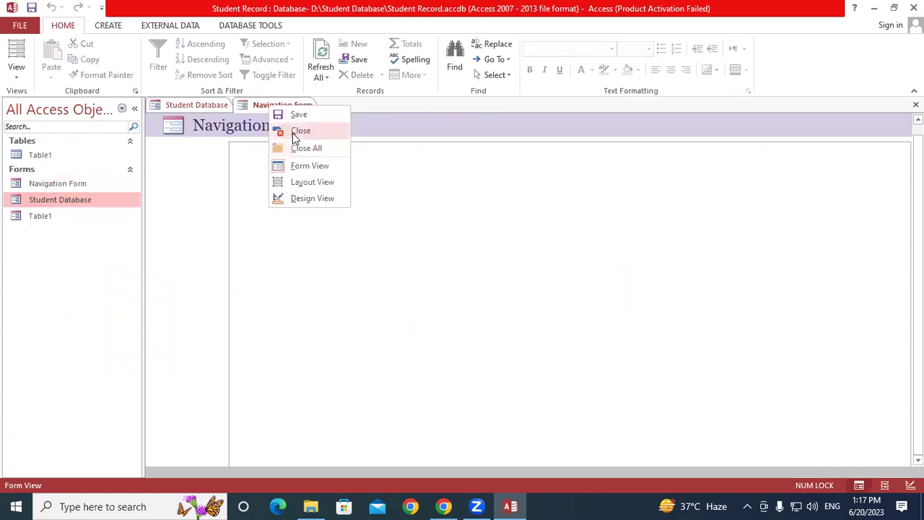
left_click(295, 130)
right_click(211, 106)
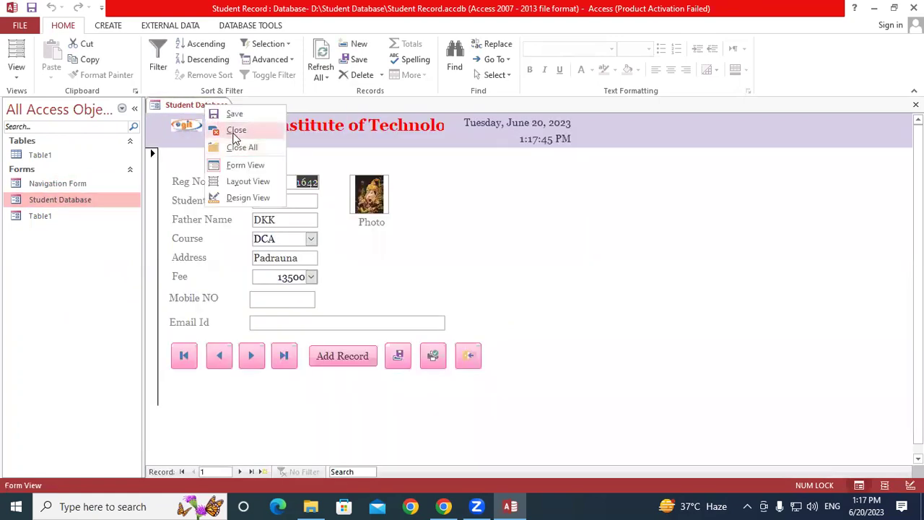
left_click(232, 130)
Step: Permanently delete the Navigation Form from the database
right_click(75, 184)
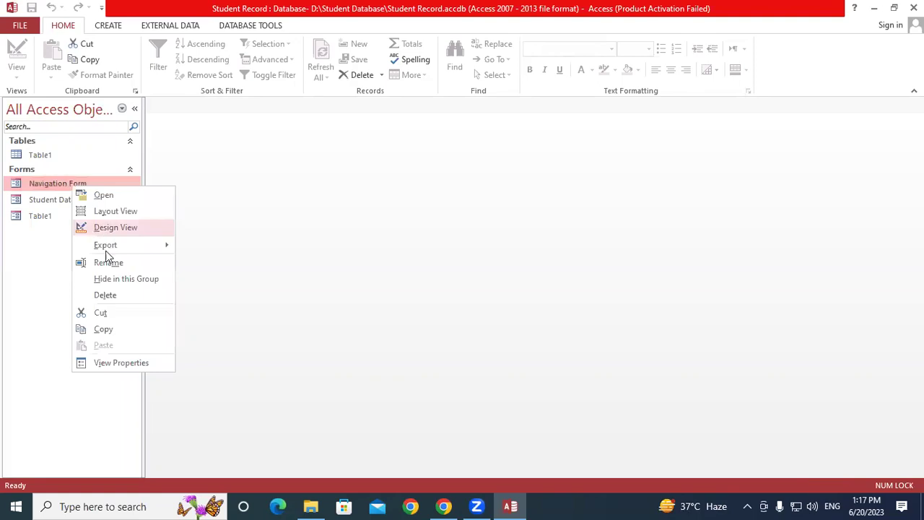
left_click(108, 295)
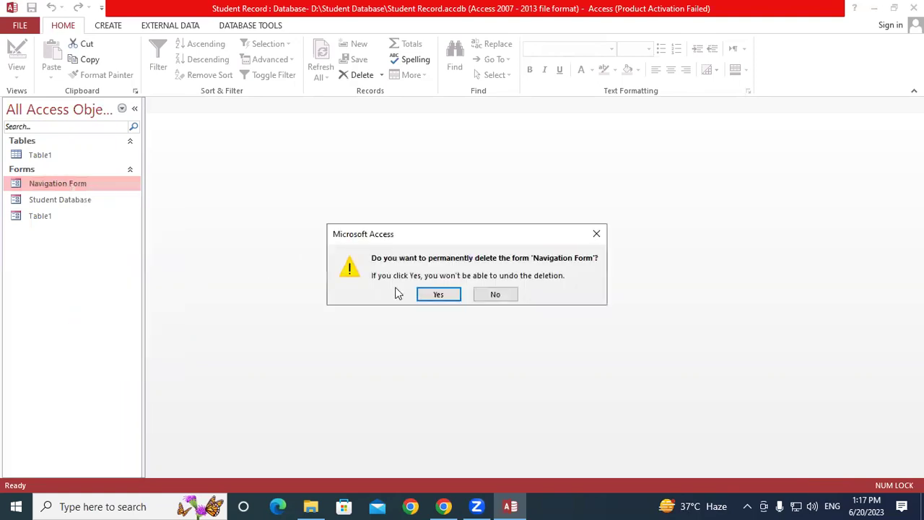
left_click(435, 294)
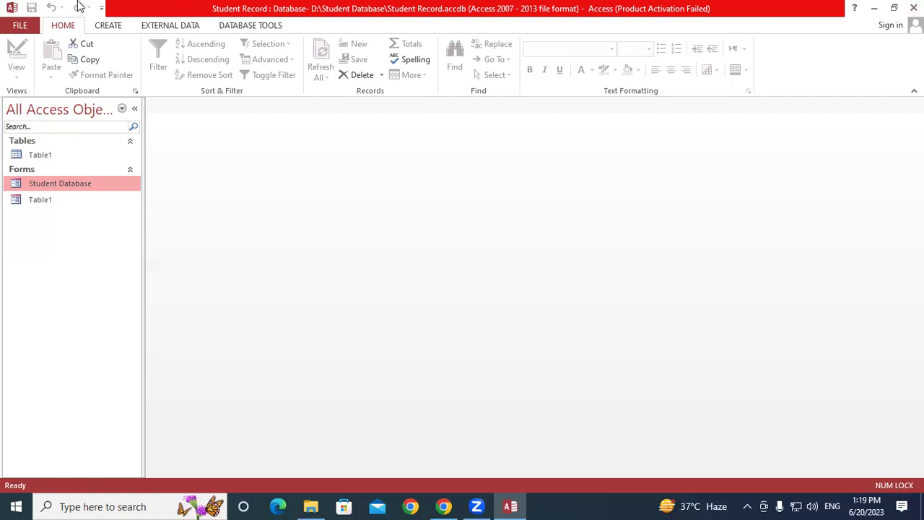
Step: Start a new report with the Report Wizard, using Table1 as its source
left_click(108, 25)
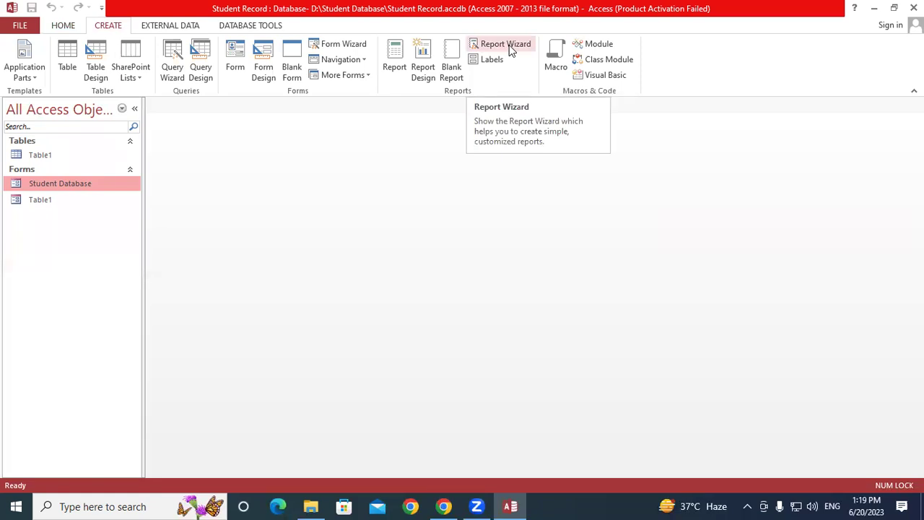
left_click(490, 44)
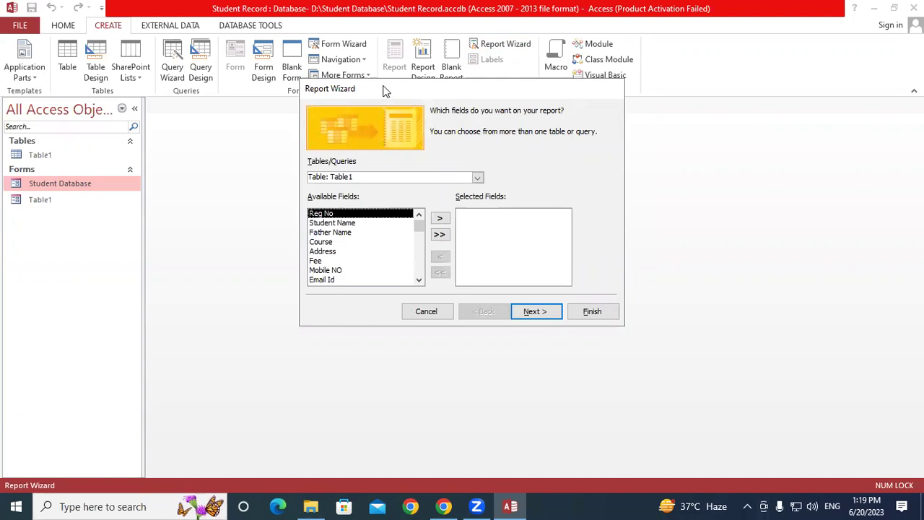
left_click_drag(384, 90, 290, 61)
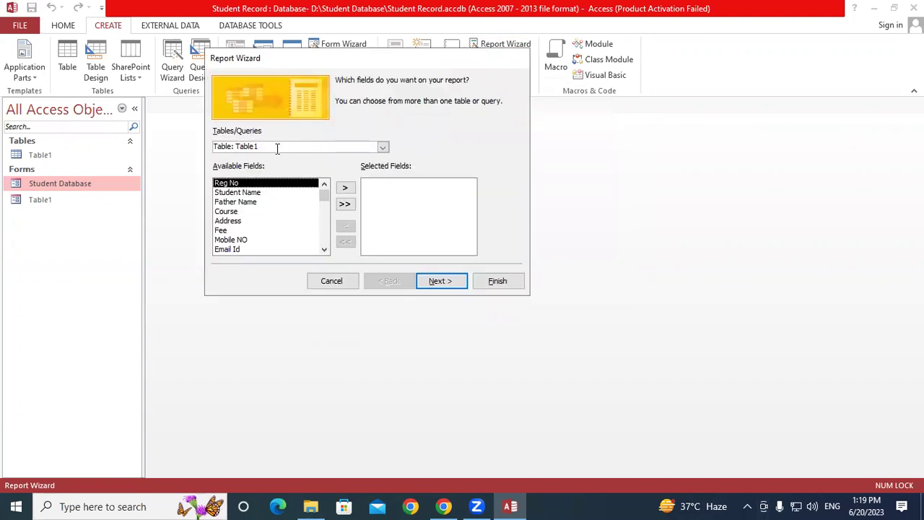
left_click(381, 147)
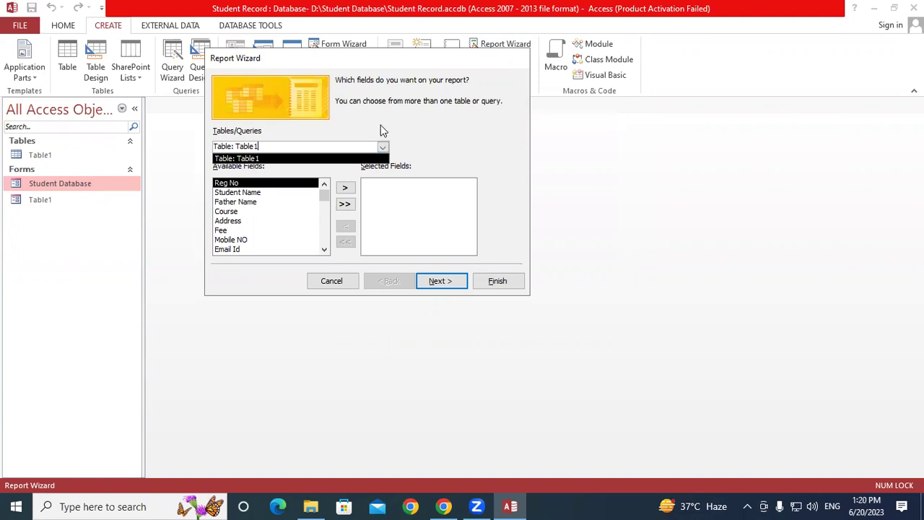
left_click(408, 141)
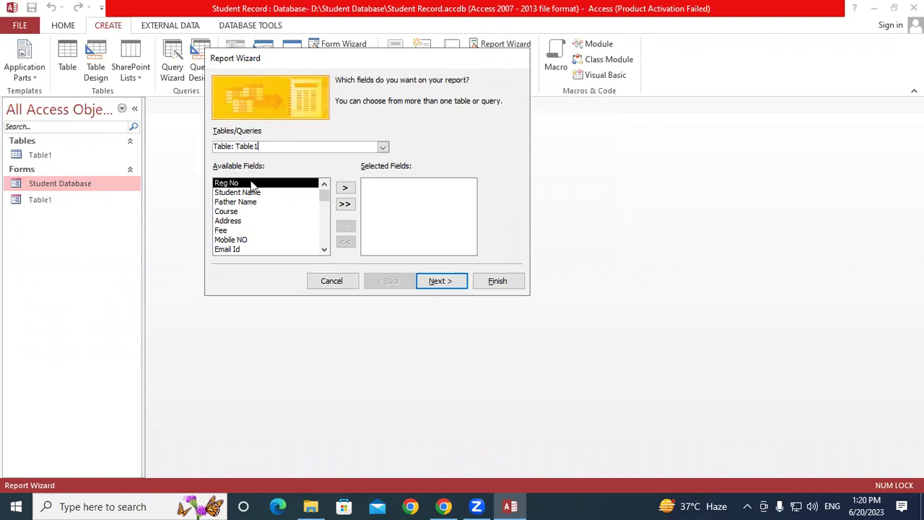
Step: Add the fields Reg No, Student Name, Father Name, Course, Address, Mobile NO, Email Id and Photo to the report, leaving out Fee
left_click(345, 188)
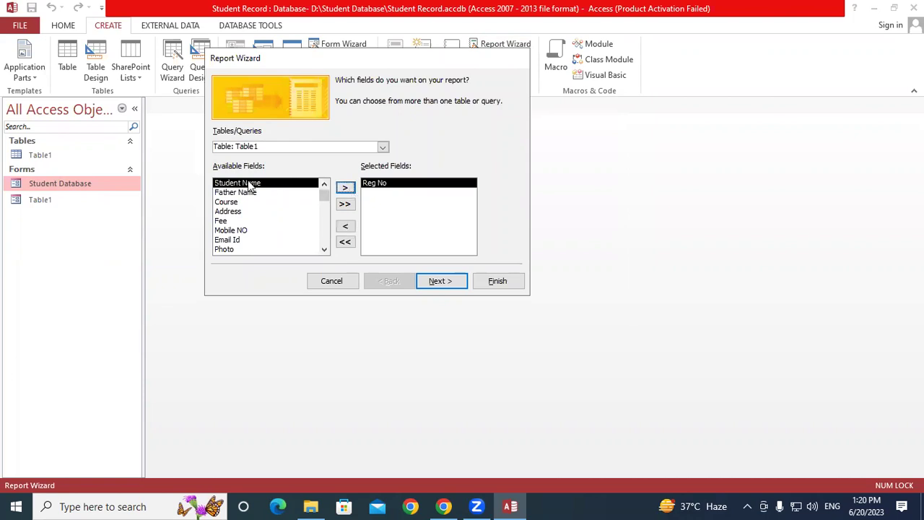
left_click(346, 189)
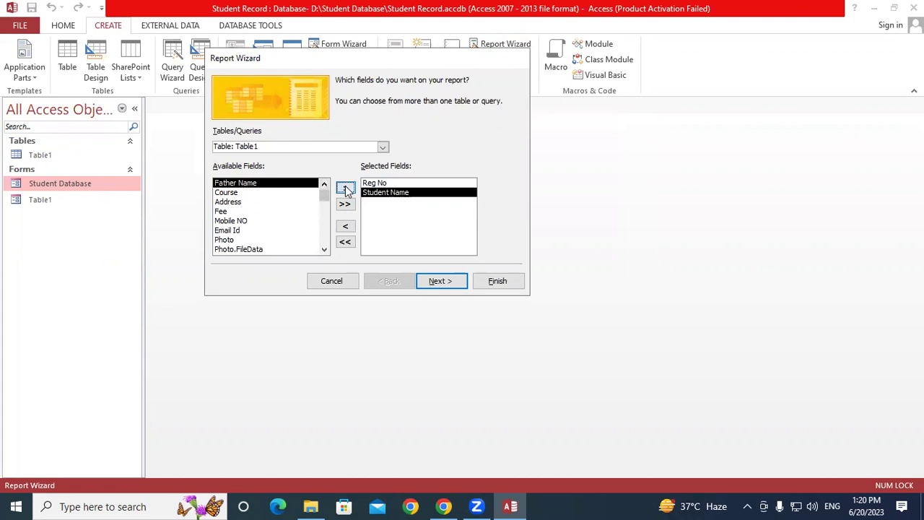
left_click(345, 188)
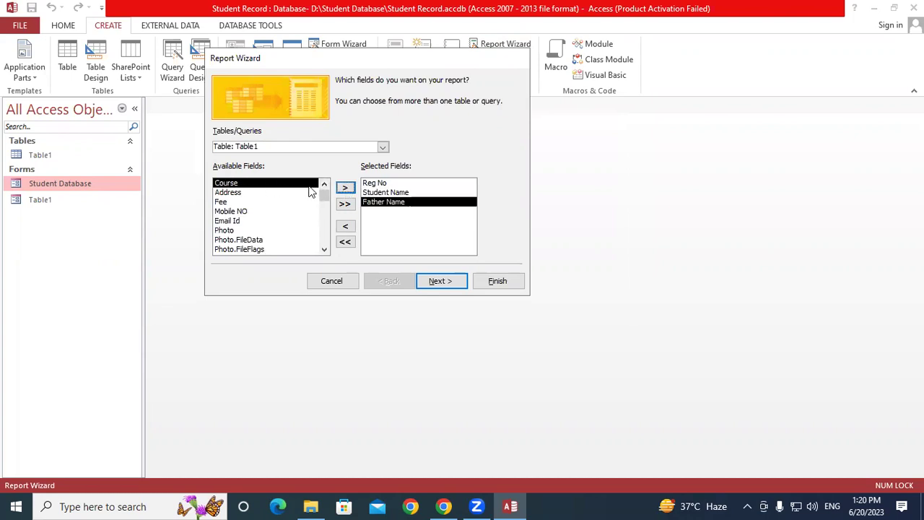
left_click(344, 189)
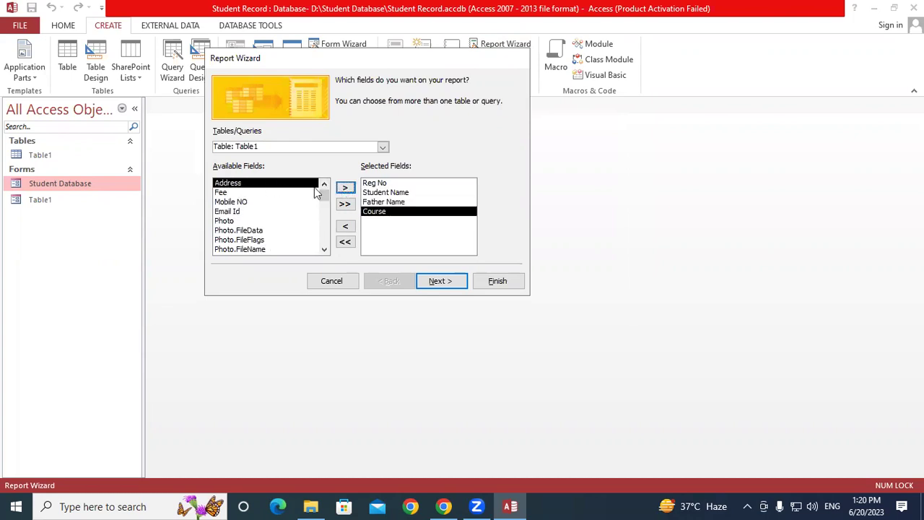
left_click(344, 188)
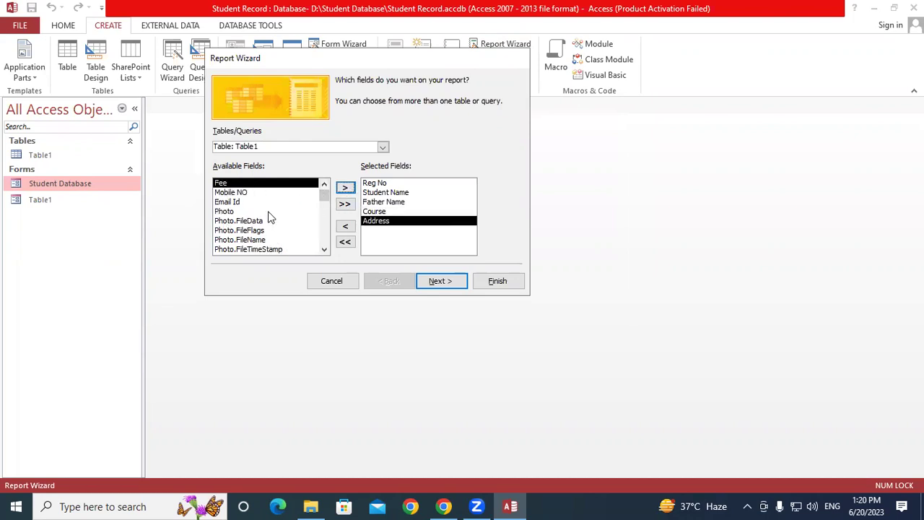
left_click(242, 192)
left_click(344, 188)
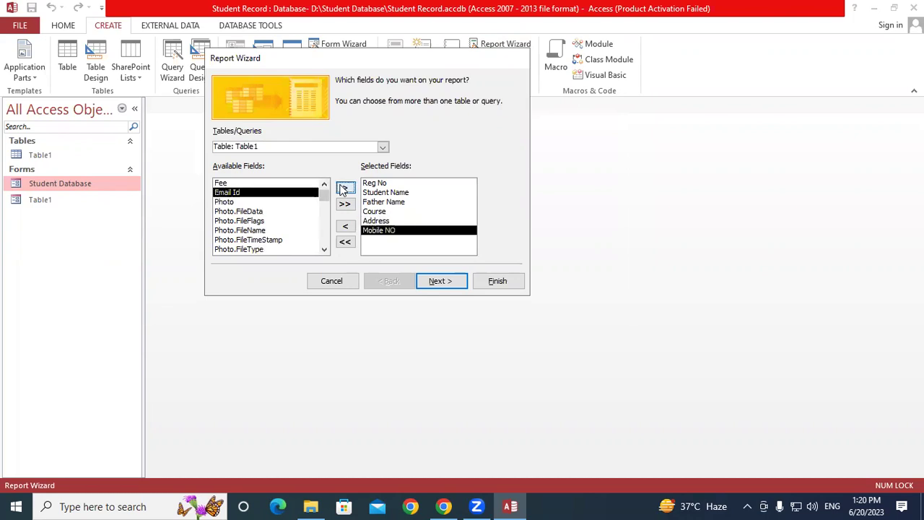
left_click(342, 188)
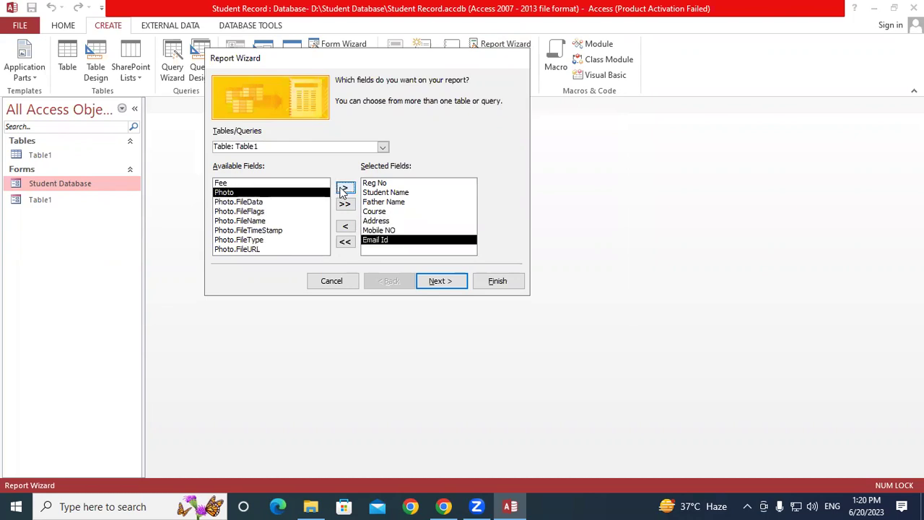
left_click(347, 189)
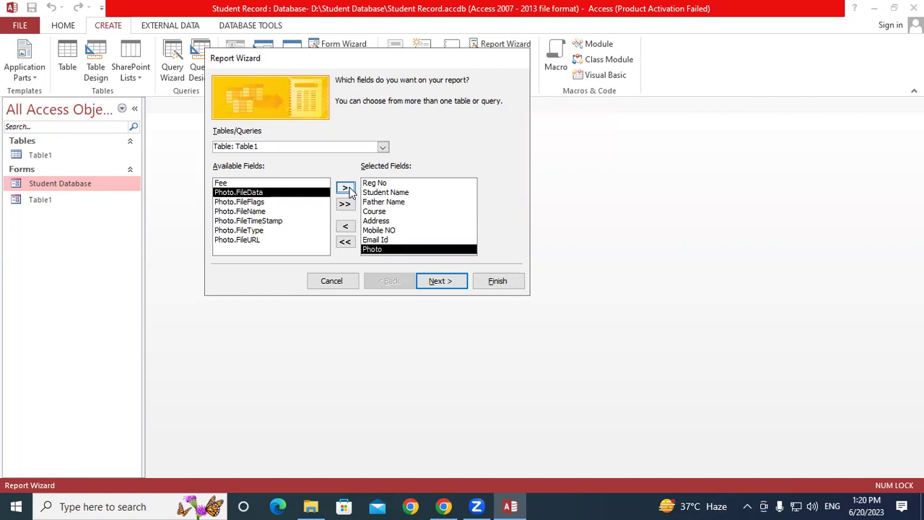
Step: Proceed to the grouping levels and group the report by Student Name
left_click(438, 281)
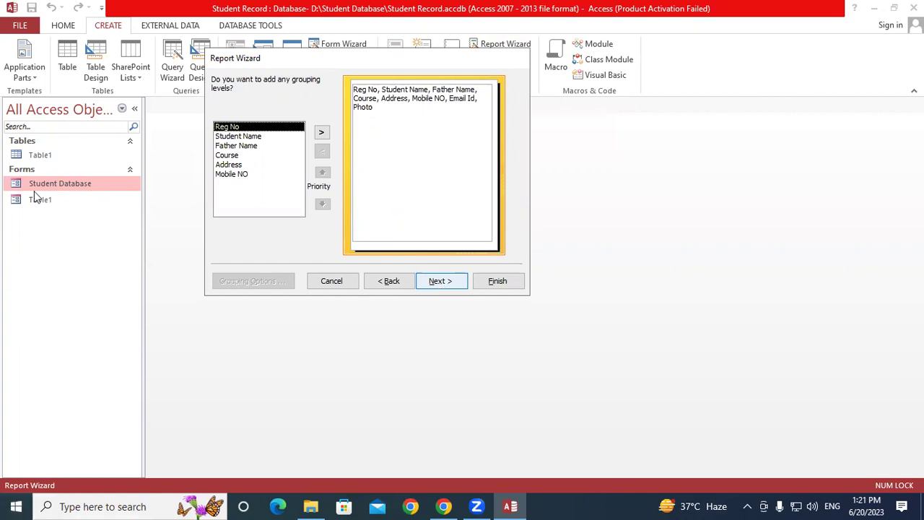
left_click(249, 141)
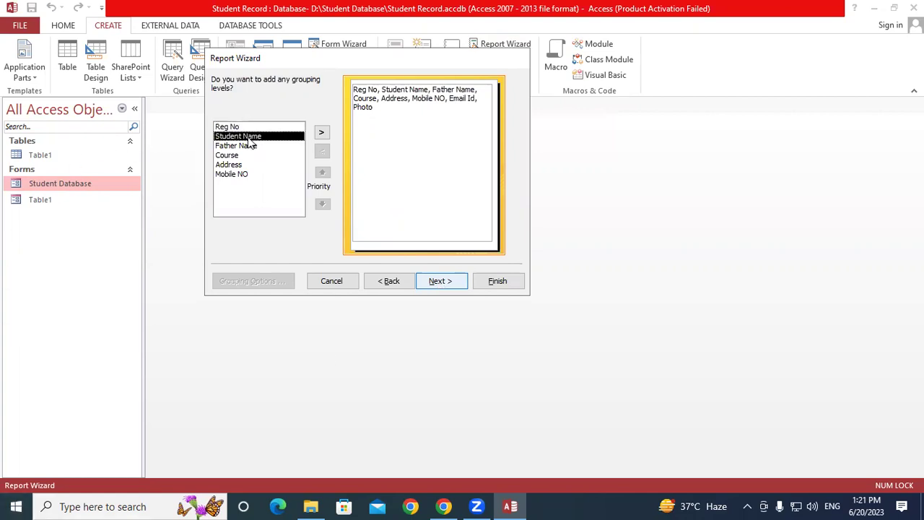
left_click(322, 134)
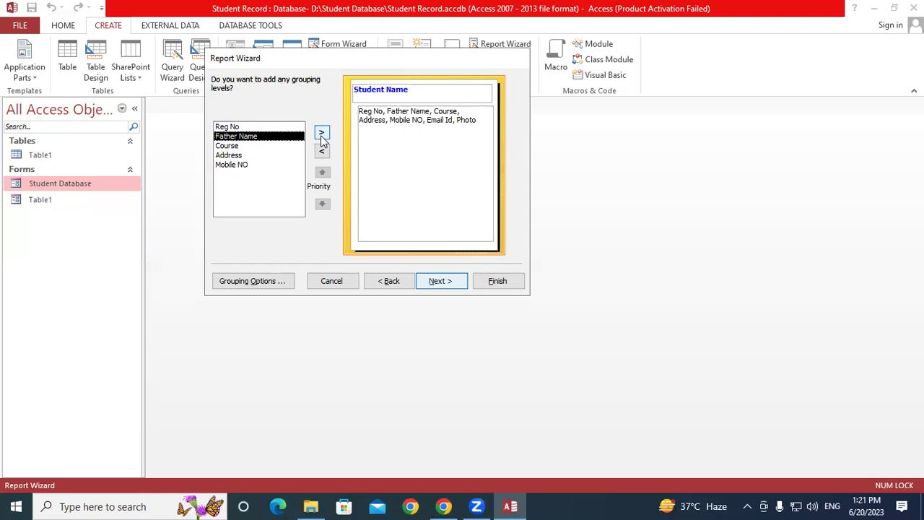
Step: Finish the report wizard without sorting, using the Stepped layout, Portrait orientation, the title Table1 and the option to preview the report
left_click(435, 280)
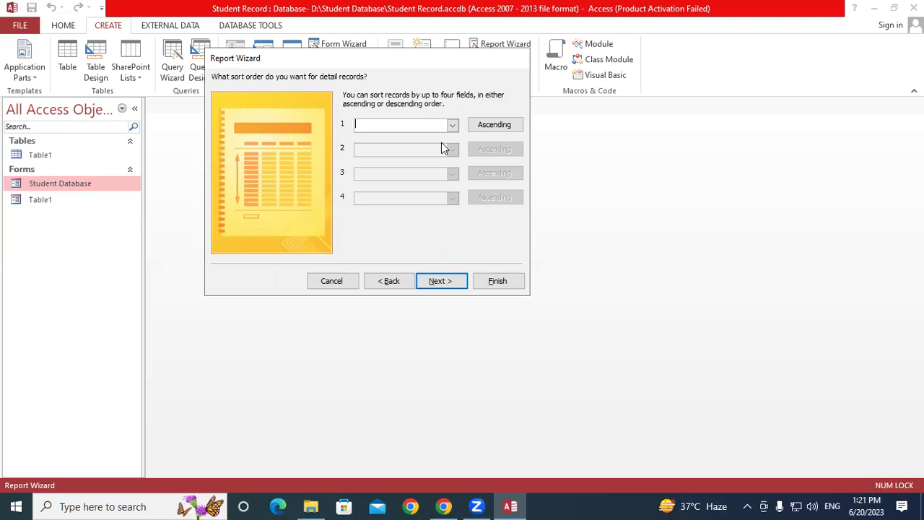
left_click(444, 281)
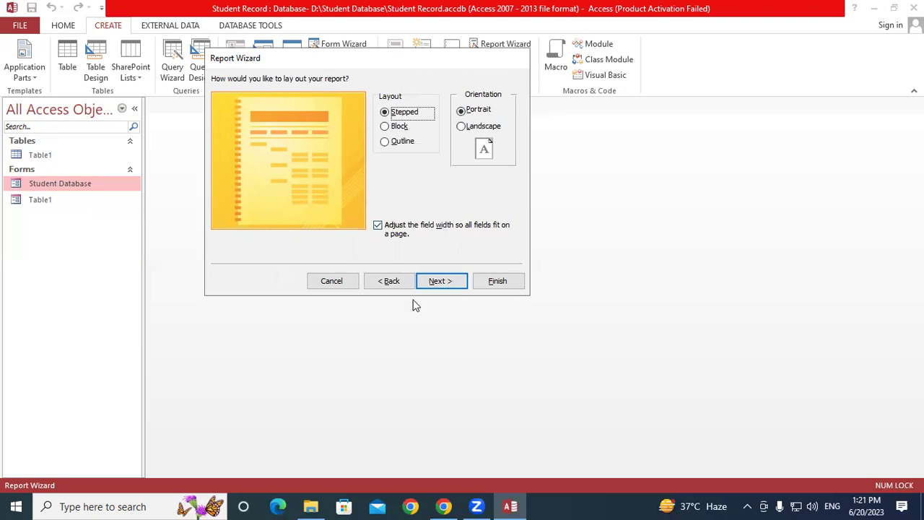
left_click(460, 281)
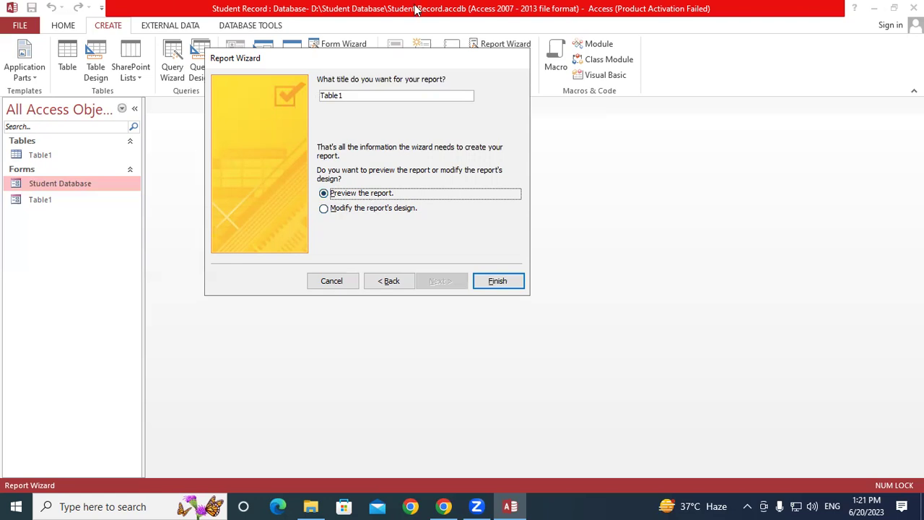
left_click(505, 280)
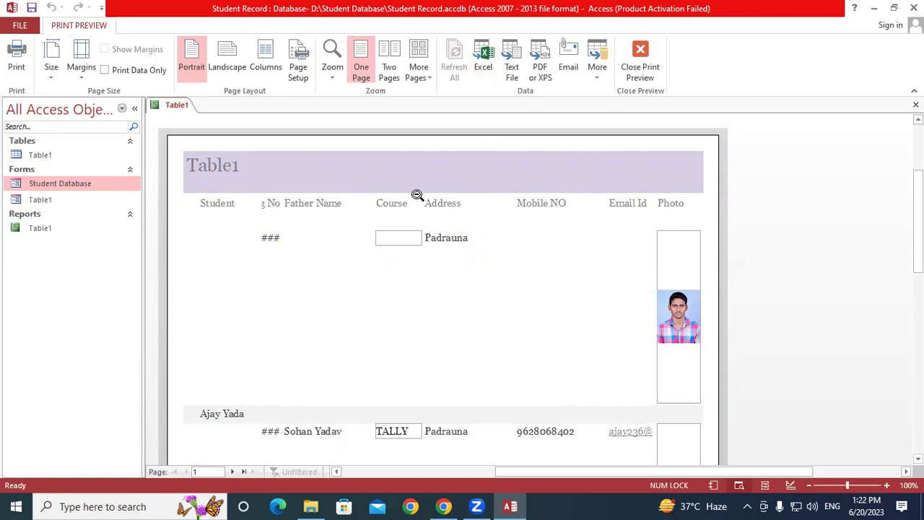
Step: Look through the first page of the report preview to check how the columns, student records and photos are laid out
scroll(606, 232, "down", 1)
scroll(571, 261, "down", 7)
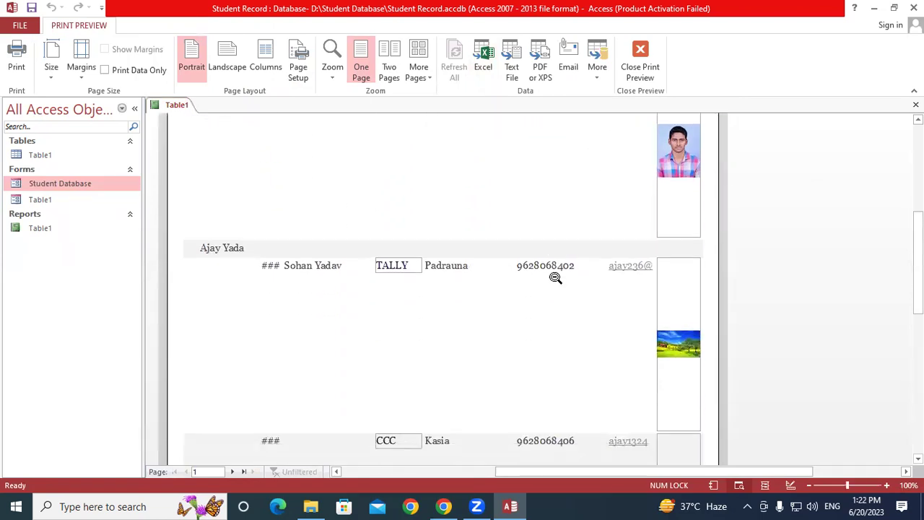
scroll(573, 270, "down", 4)
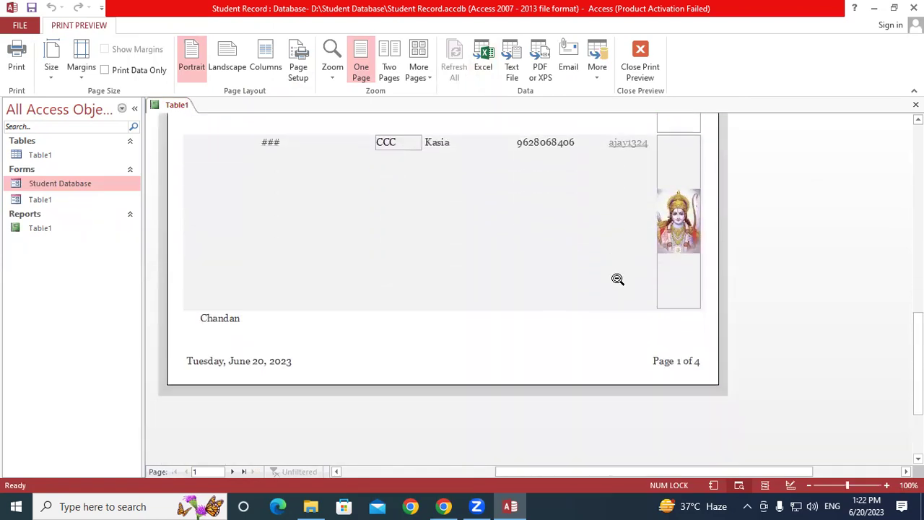
scroll(659, 352, "down", 4)
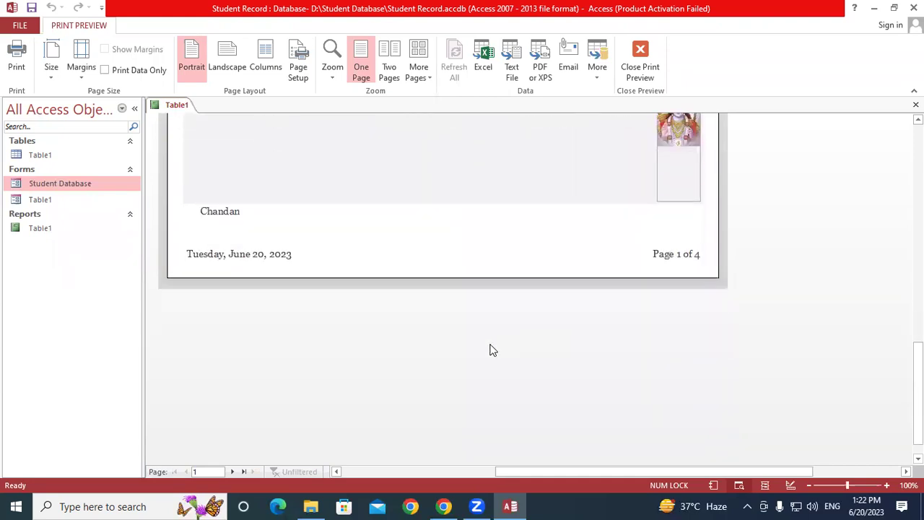
scroll(448, 363, "up", 12)
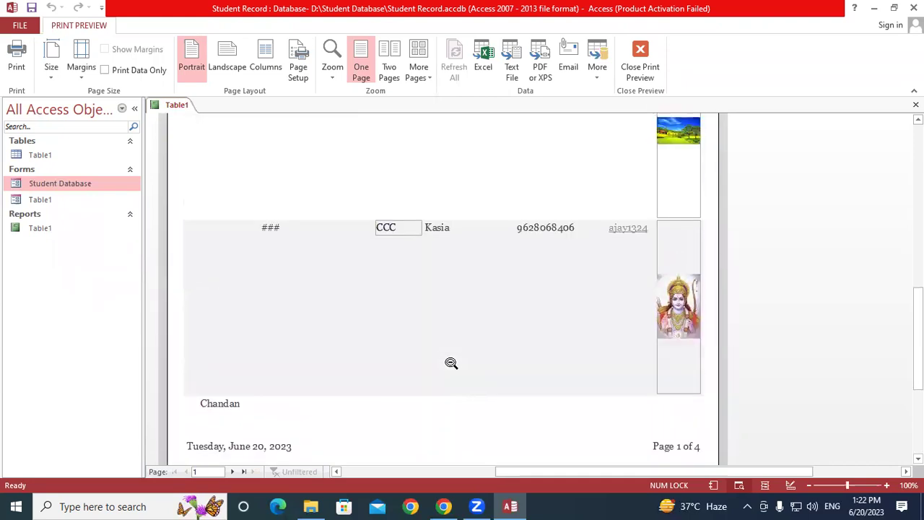
scroll(451, 363, "up", 3)
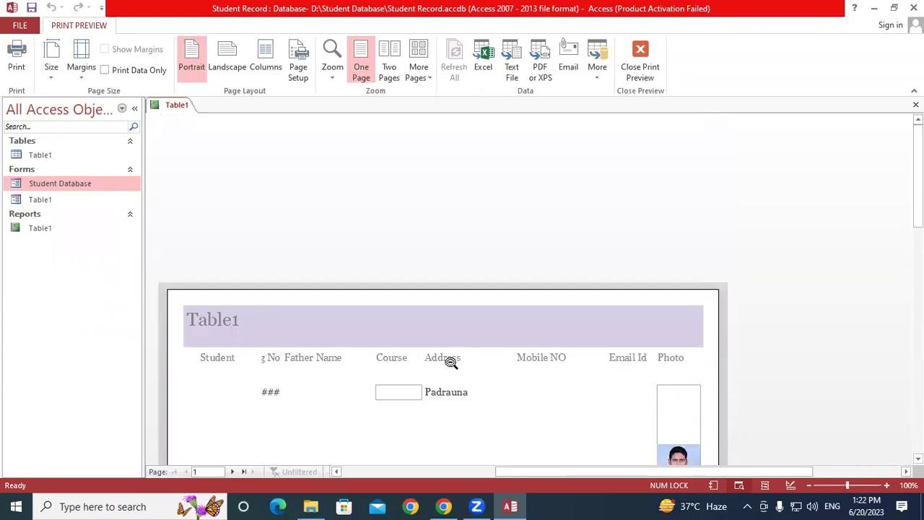
scroll(451, 363, "down", 3)
scroll(451, 363, "down", 10)
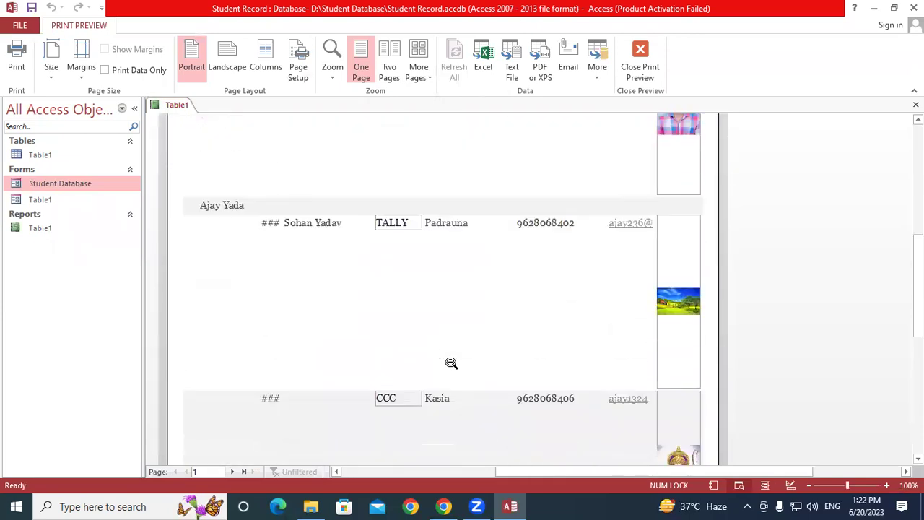
scroll(451, 363, "down", 3)
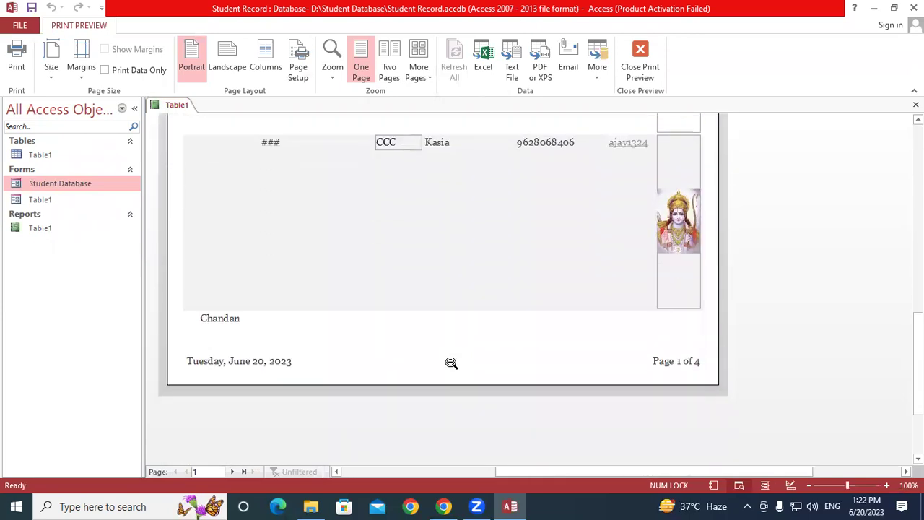
scroll(451, 363, "up", 10)
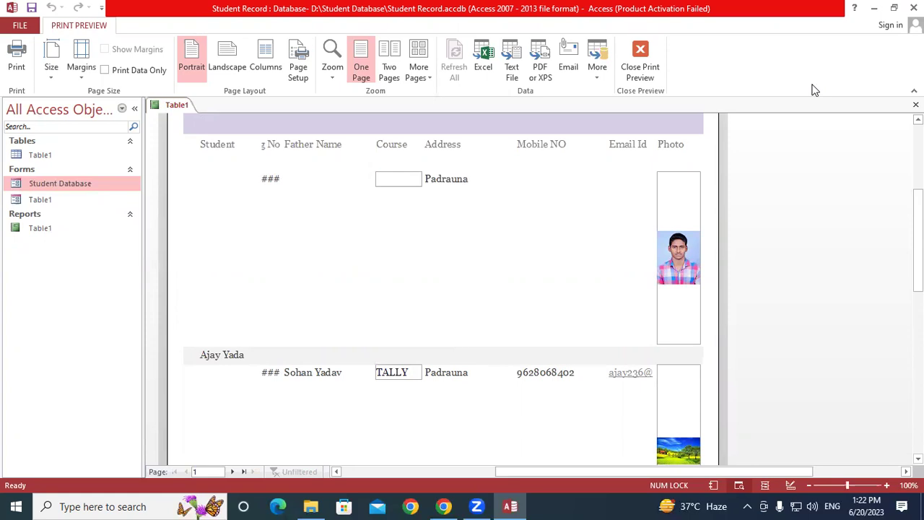
Step: Close the print preview and show the Table1 report in Design View
left_click(643, 65)
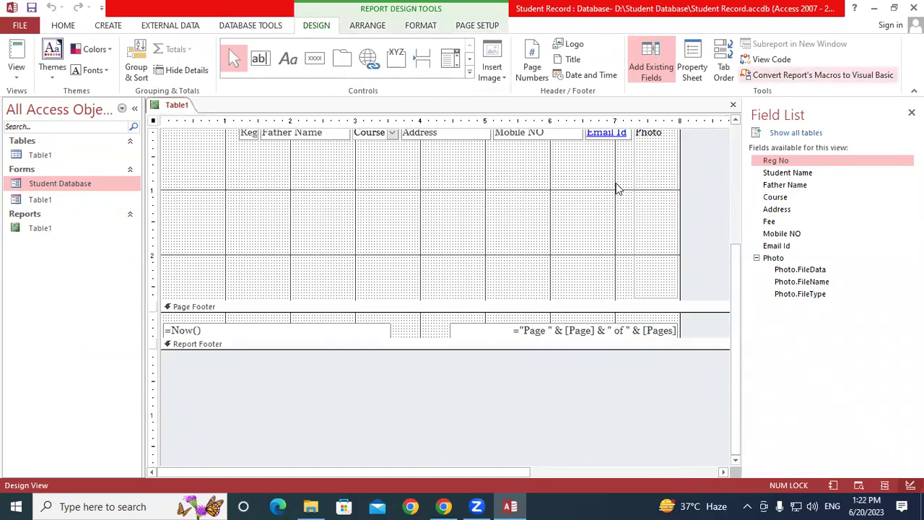
scroll(371, 241, "up", 3)
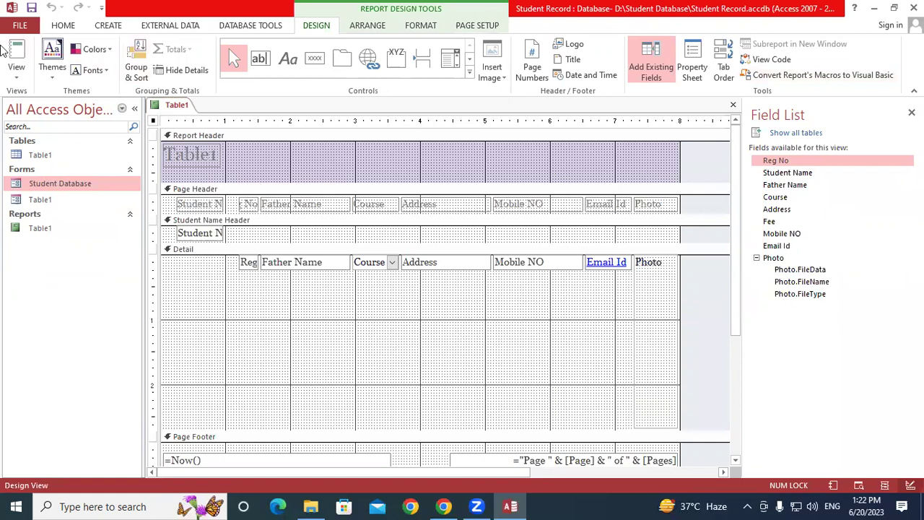
left_click(16, 73)
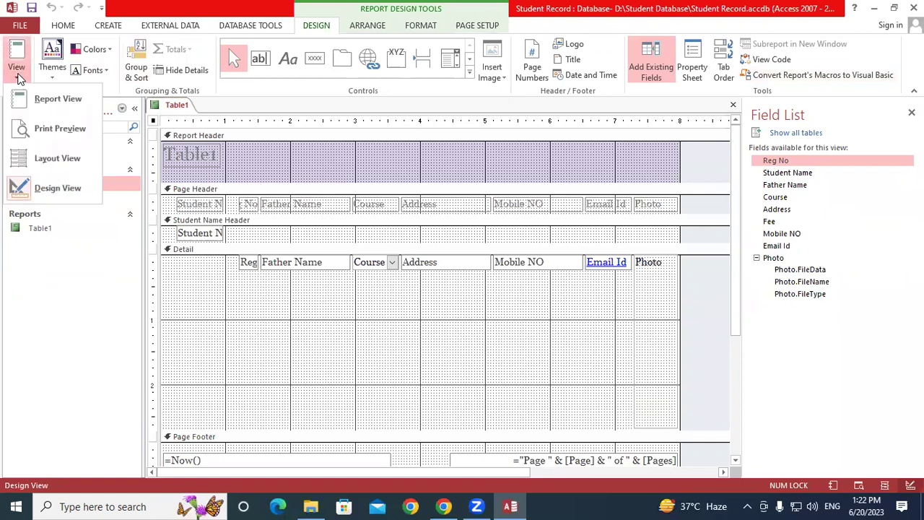
left_click(73, 190)
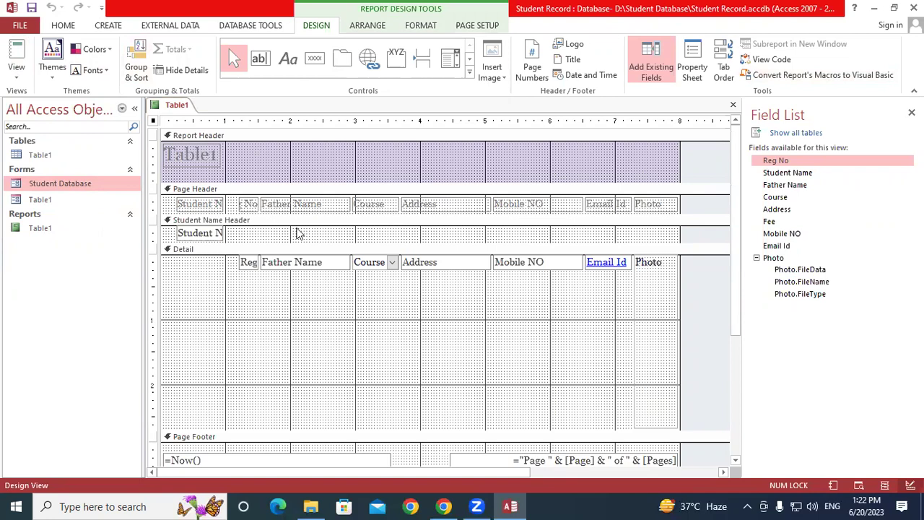
Step: Move the Reg No text box in the Detail section away from Father Name and widen it to about 0.6 inch
left_click(249, 264)
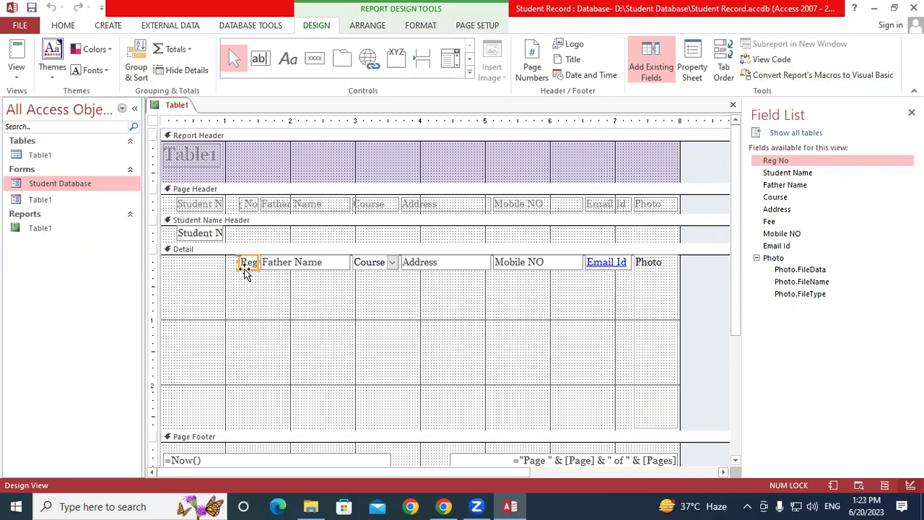
left_click(242, 263)
mouse_move(218, 261)
left_mouse_down()
mouse_move(210, 262)
mouse_move(226, 270)
left_mouse_up()
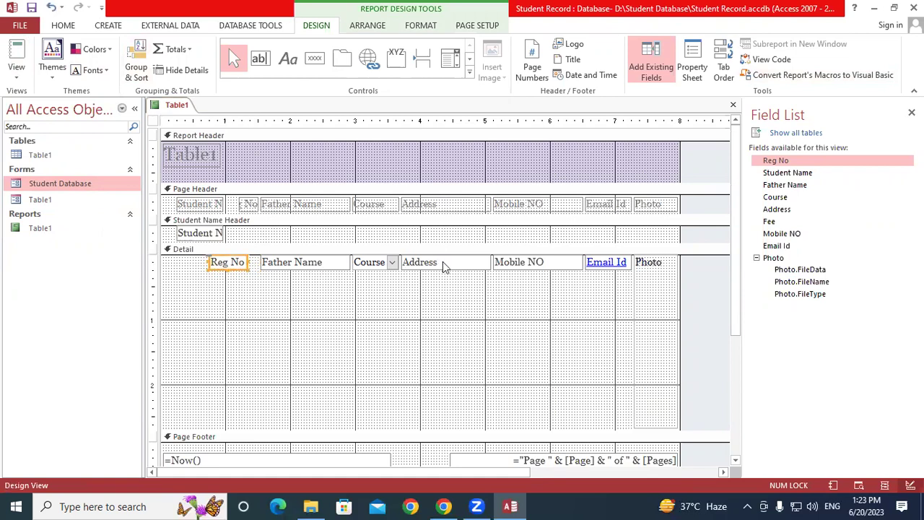
Step: Shorten the Photo control in the Detail section to a height of about 0.7 inch
left_click(558, 267)
left_click(625, 264)
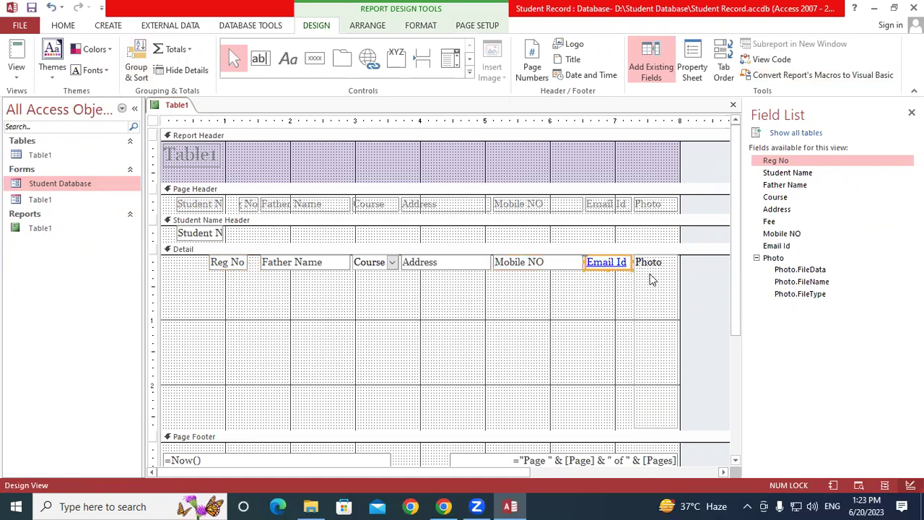
left_click(659, 268)
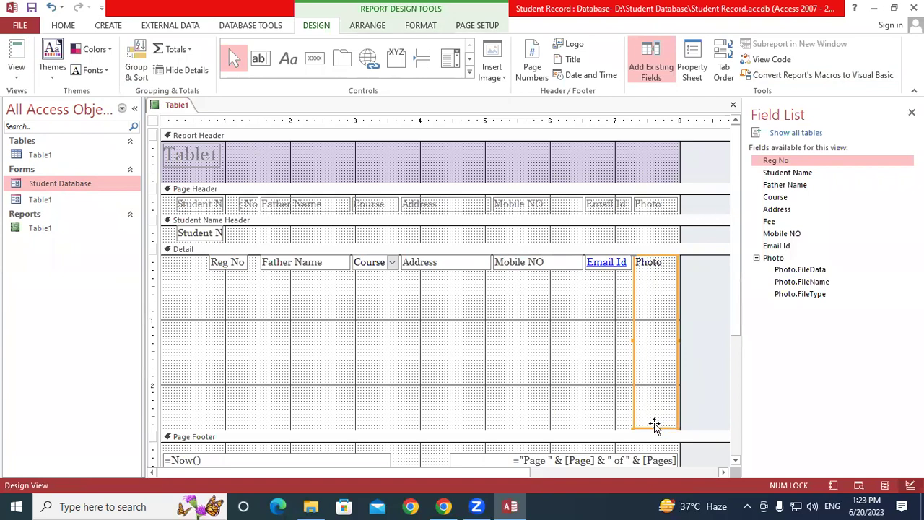
left_click_drag(652, 425, 647, 300)
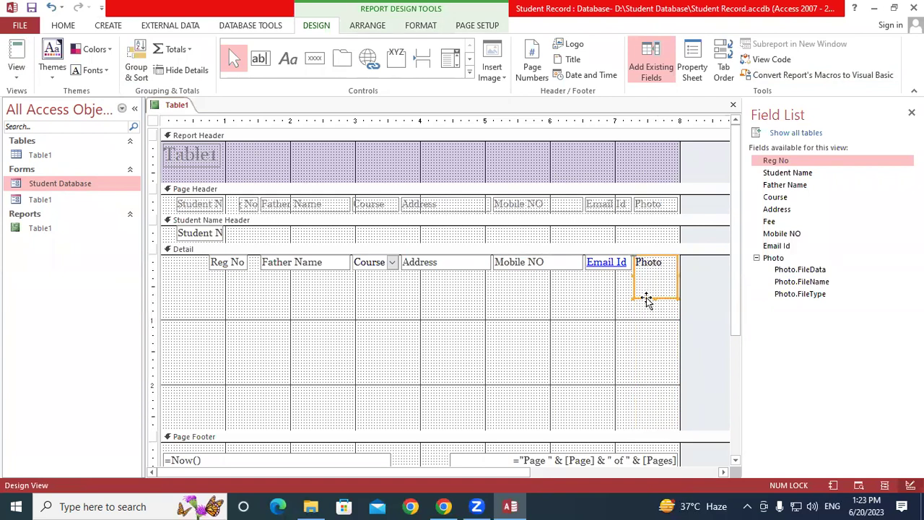
left_click(542, 307)
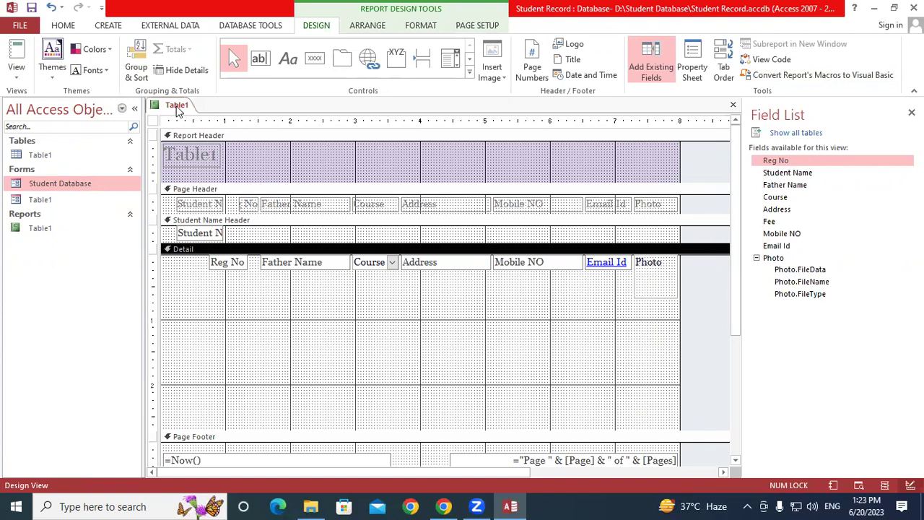
Step: Show the report in Report View to check the resized Reg No and Photo controls
right_click(177, 108)
left_click(179, 110)
right_click(177, 107)
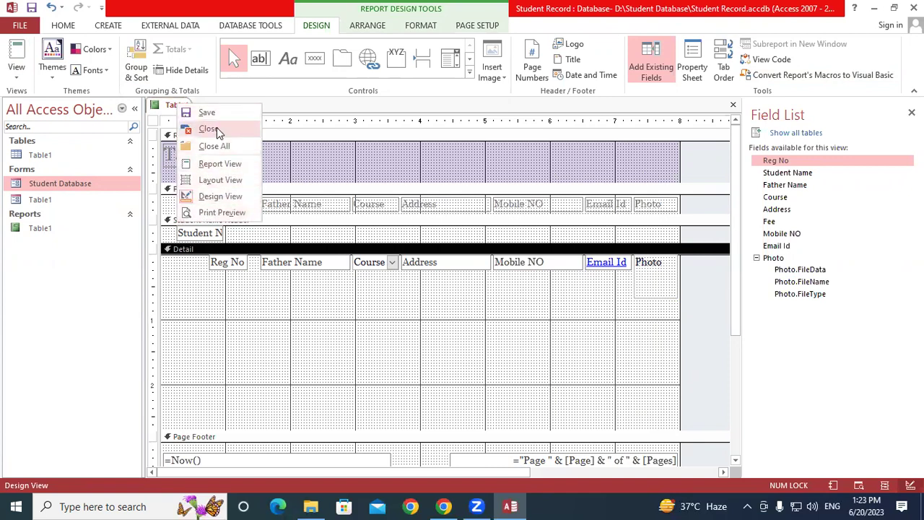
left_click(215, 164)
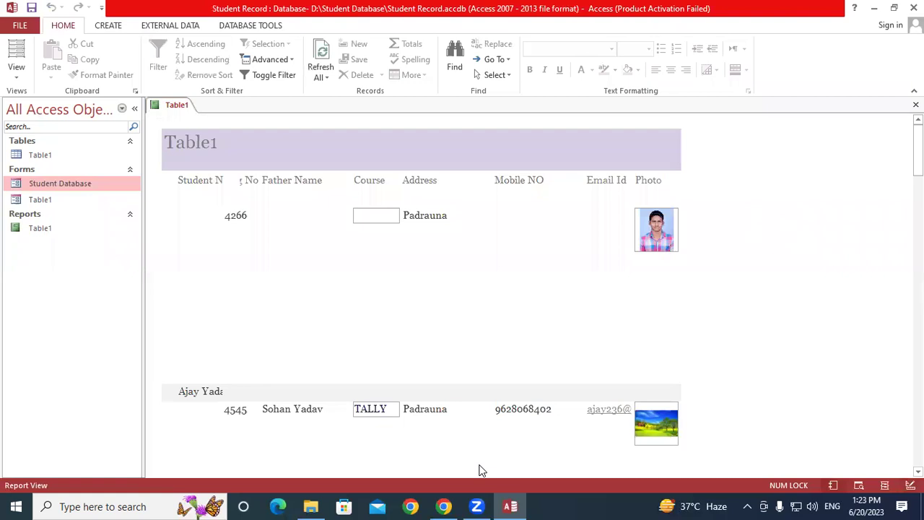
mouse_move(509, 506)
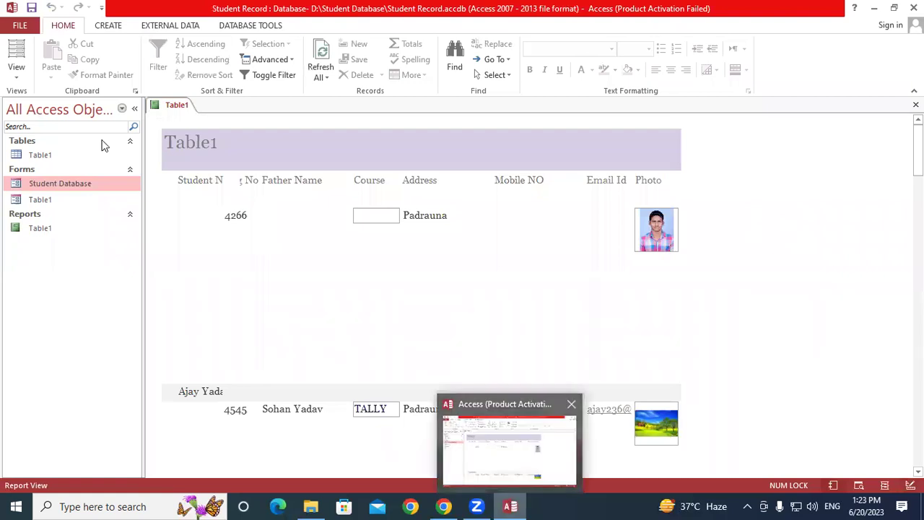
Step: Return to Design View and widen the Student Name text box in the Student Name Header to about 1.1 inches
left_click(16, 72)
left_click(51, 184)
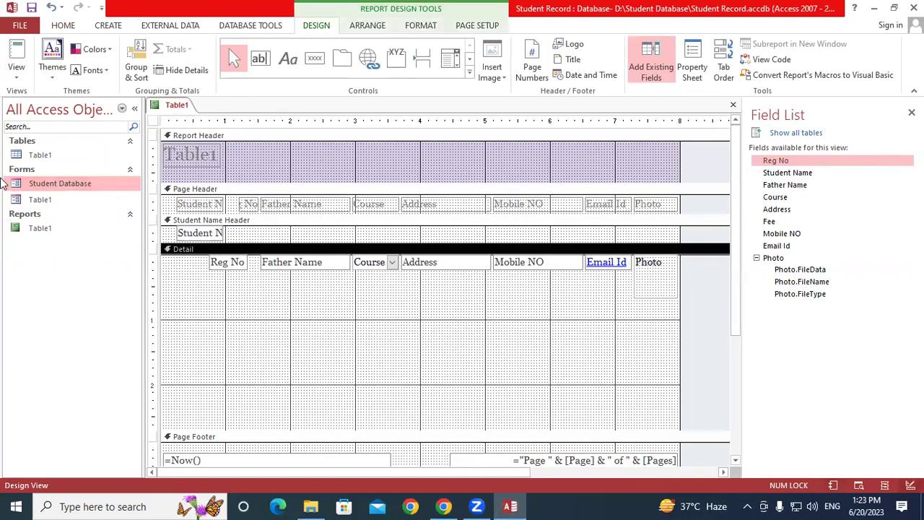
left_click(228, 266)
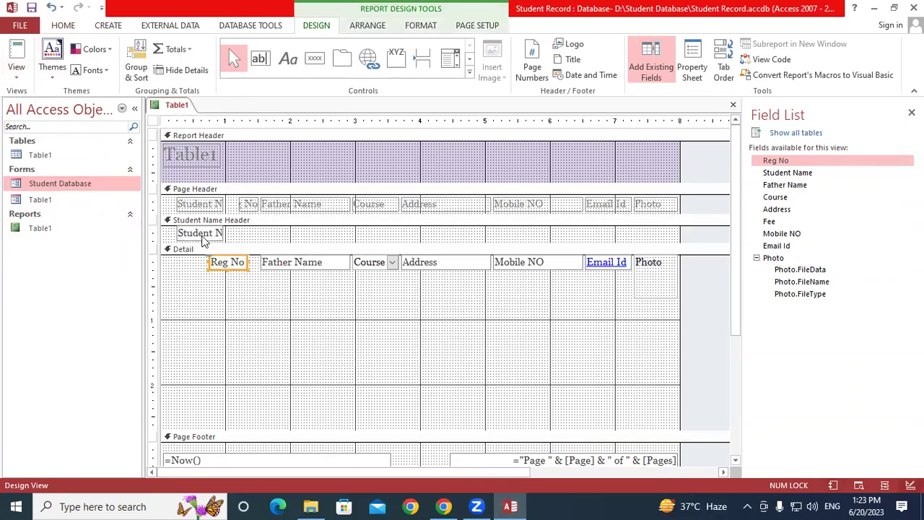
left_click(225, 234)
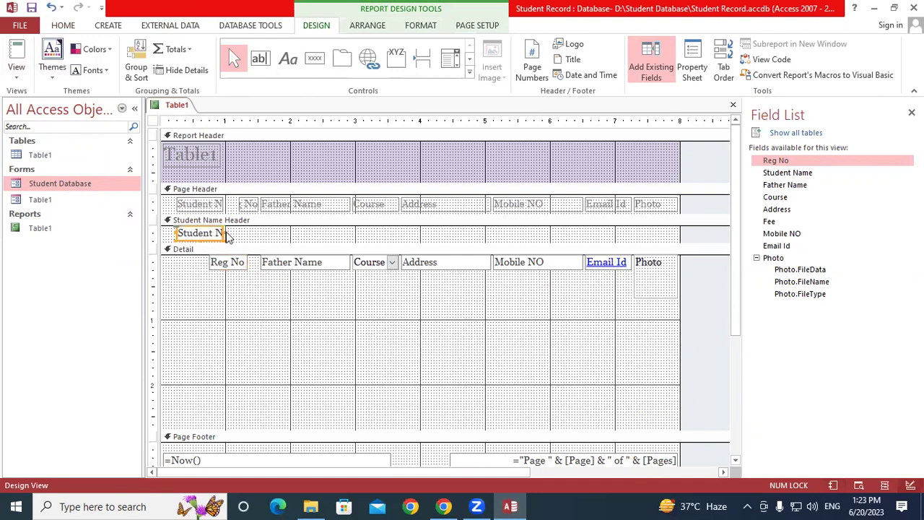
left_click_drag(233, 231, 246, 232)
Step: Extend the report's right edge to make the design area about 8.6 inches wide
left_click(240, 267)
left_click(298, 267)
left_click(433, 266)
left_click(563, 265)
left_click(611, 266)
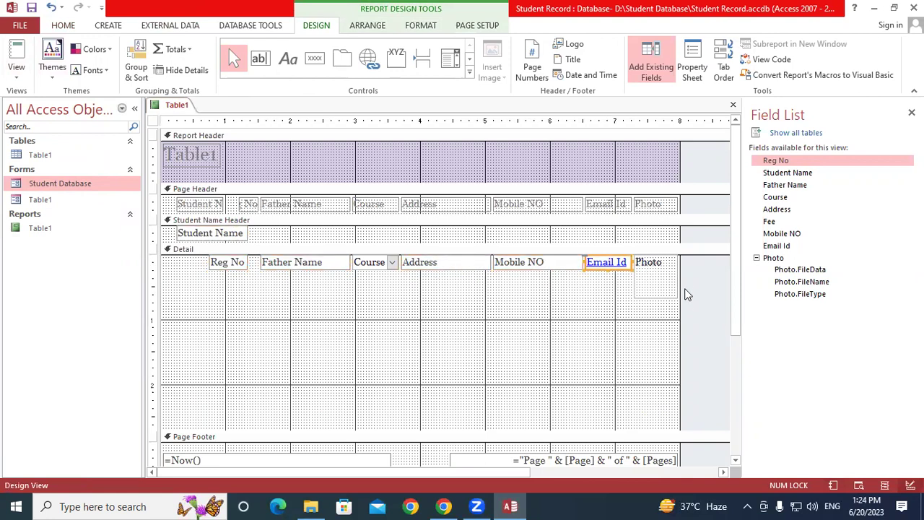
left_click_drag(678, 324, 715, 328)
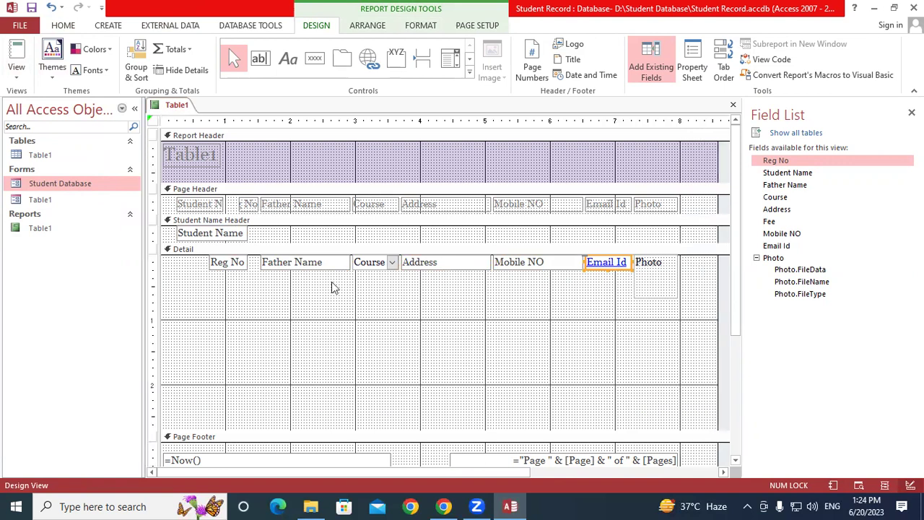
Step: Narrow the Father Name text box in the Detail section to about 1.1 inches and widen Reg No to about 0.7 inch
left_click(320, 269)
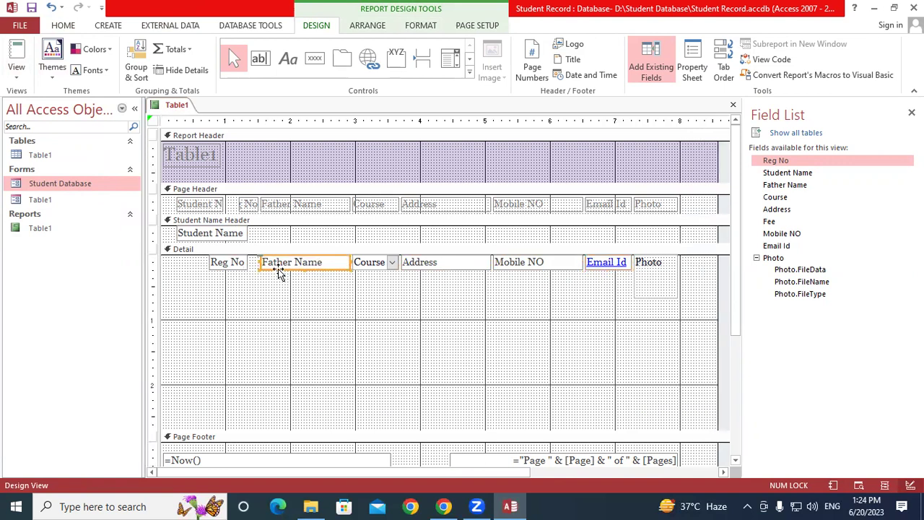
left_click_drag(349, 262, 332, 262)
left_click(241, 264)
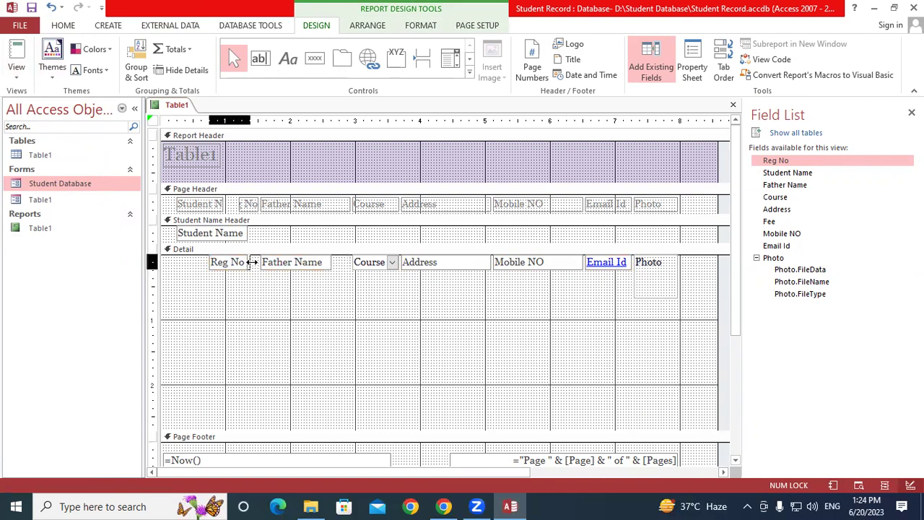
Step: Move the Course combo box in the Detail section slightly closer to Father Name
left_click(364, 263)
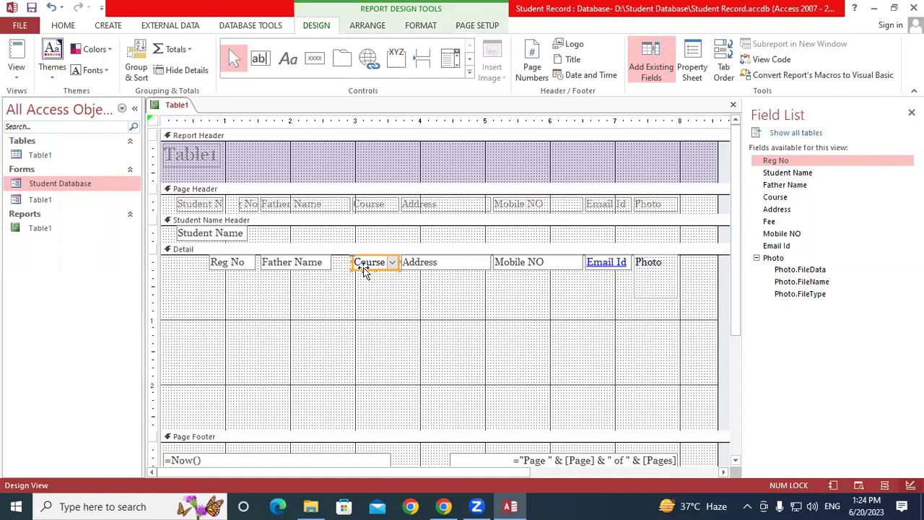
left_click(365, 269)
left_click_drag(365, 267, 354, 269)
Step: Narrow the Address and Mobile NO text boxes in the Detail section to about 1 inch each and move Mobile NO closer to Address
left_click(466, 263)
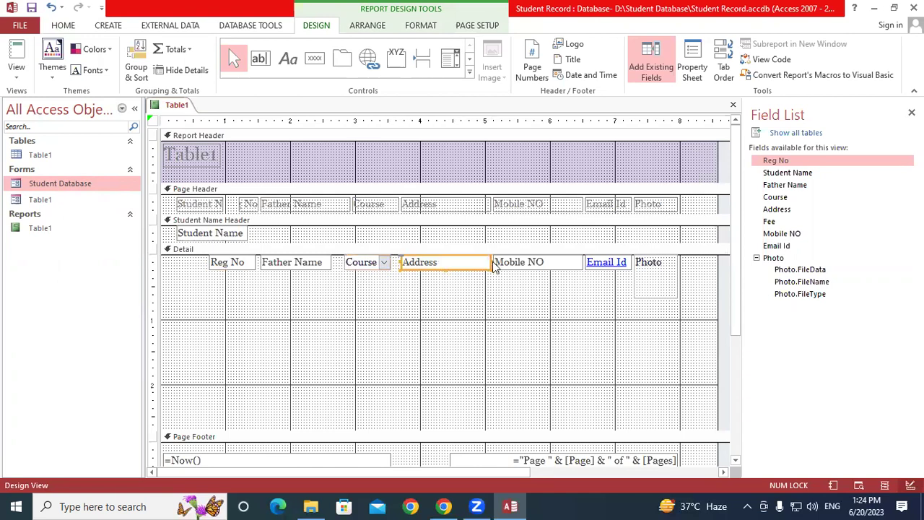
left_click_drag(489, 260, 465, 262)
left_click(542, 265)
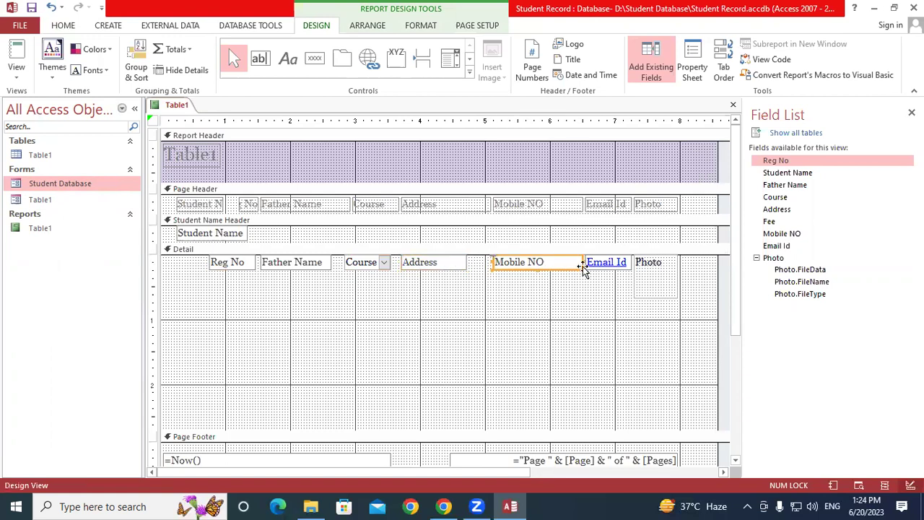
left_click_drag(583, 262, 514, 270)
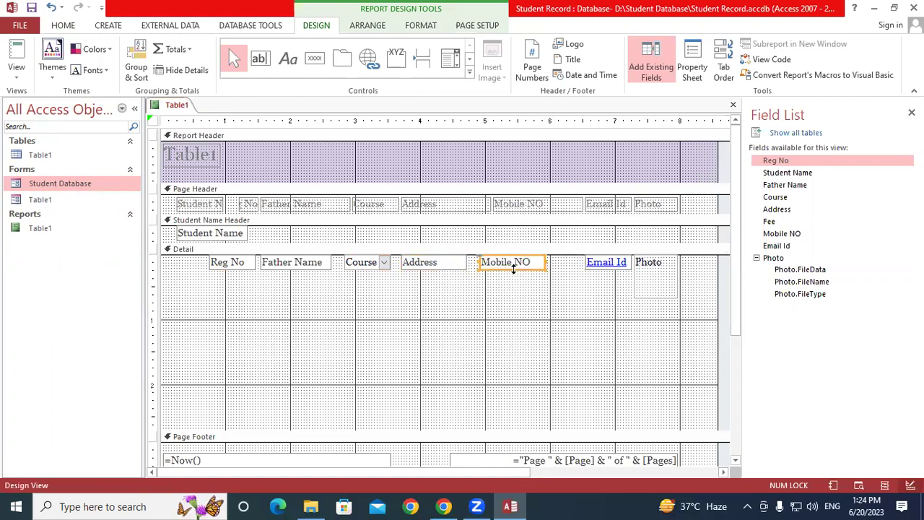
Step: Move Photo in the Detail section to about the 7.9-inch mark and extend Email Id to about 1.9 inches, starting beside Mobile NO
left_click(590, 268)
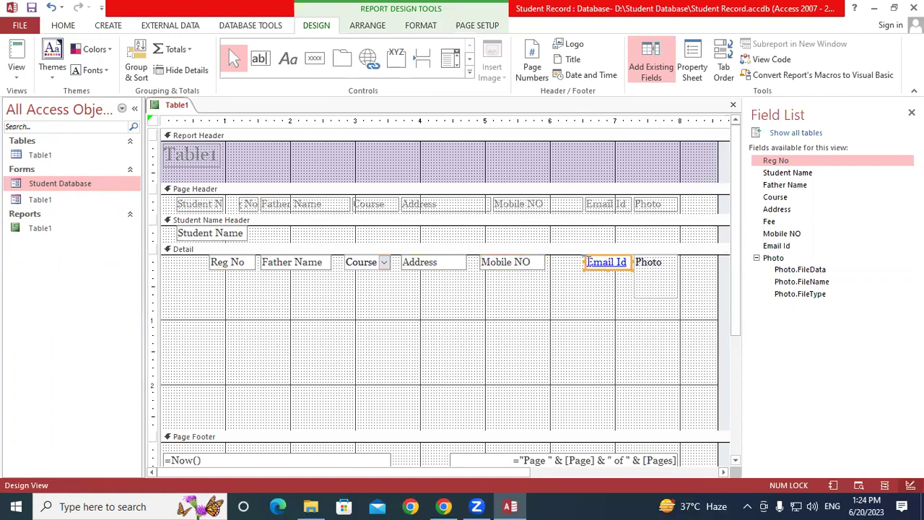
left_click_drag(582, 261, 549, 261)
left_click(662, 272)
left_click_drag(669, 273, 708, 274)
left_click(614, 262)
left_click_drag(617, 262, 670, 262)
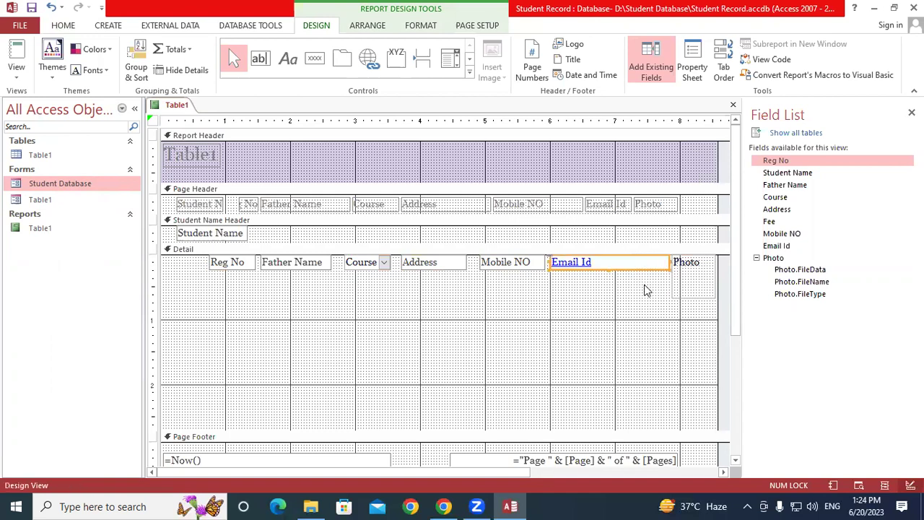
left_click(646, 290)
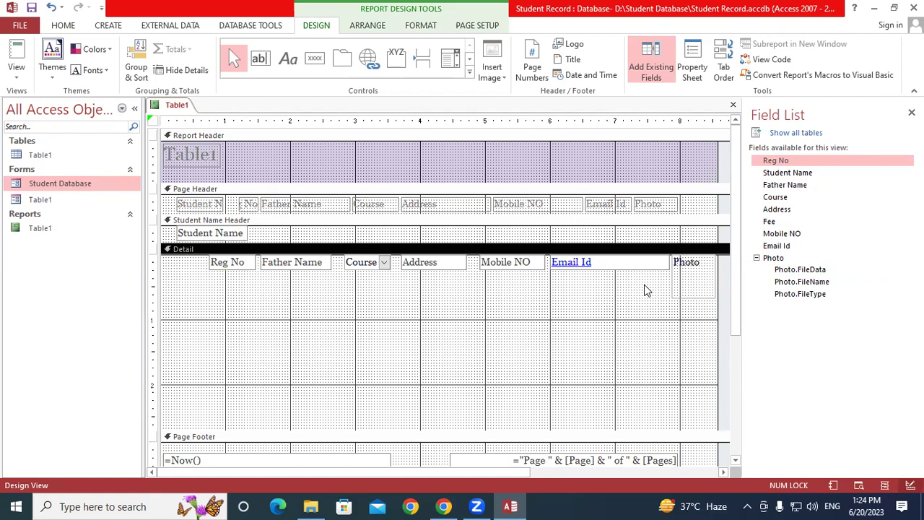
Step: Show the report in Report View and examine how the records line up with their column headings
right_click(171, 105)
left_click(182, 114)
right_click(174, 109)
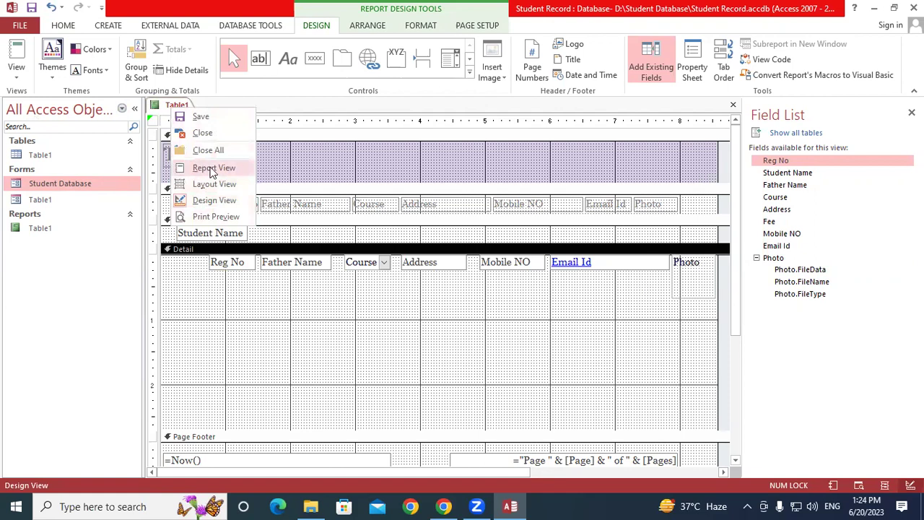
left_click(213, 168)
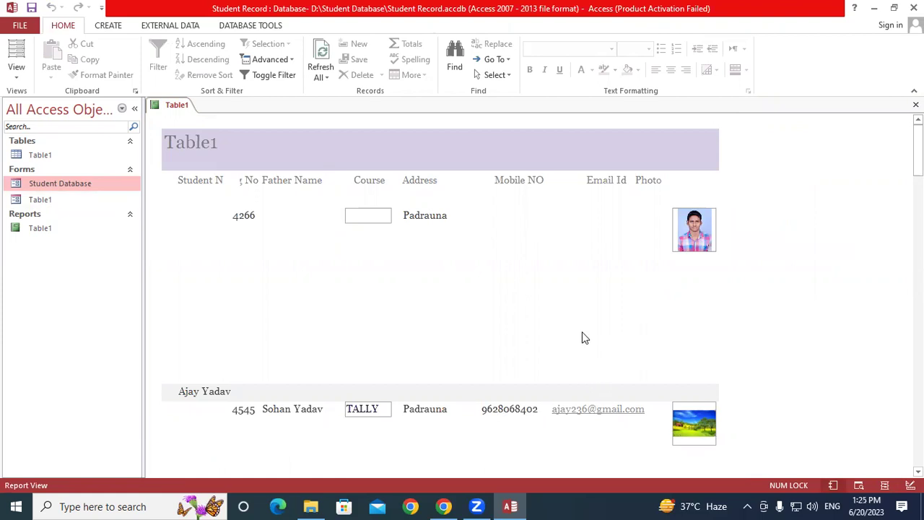
scroll(561, 391, "down", 1)
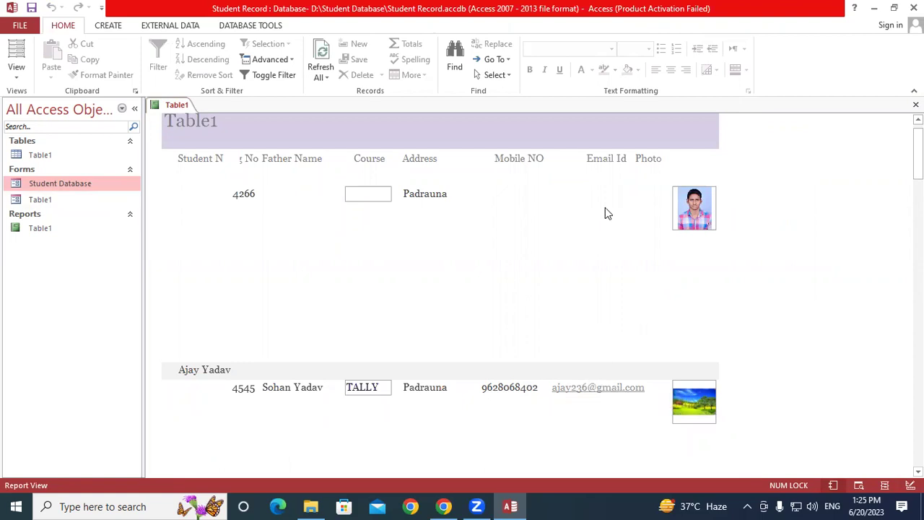
scroll(604, 383, "down", 3)
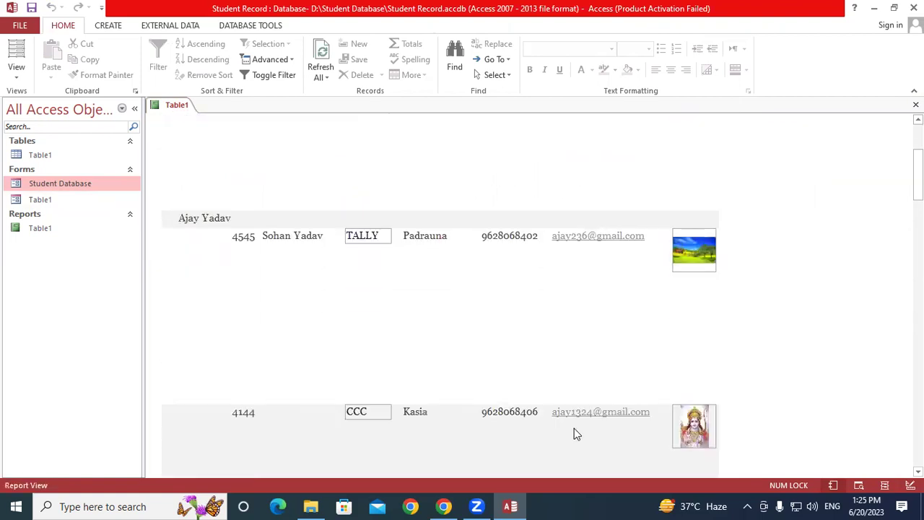
scroll(196, 298, "up", 3)
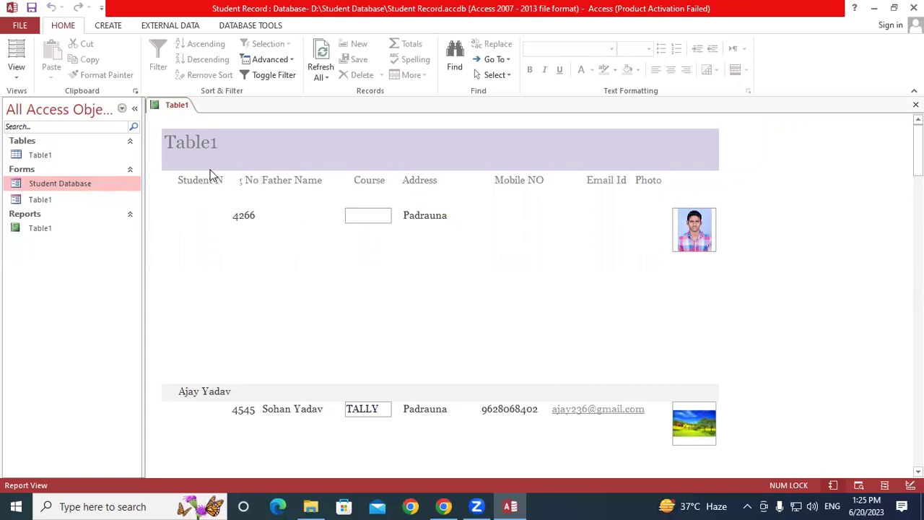
left_click(238, 182)
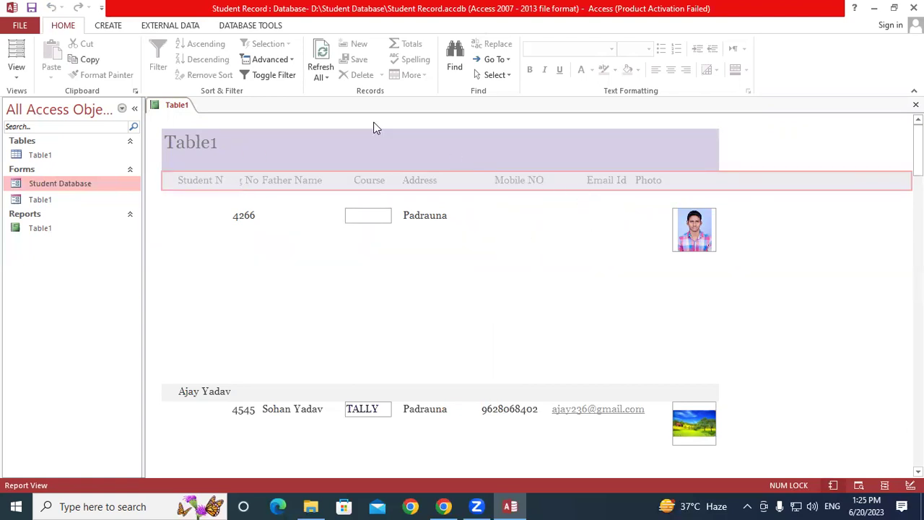
left_click(354, 150)
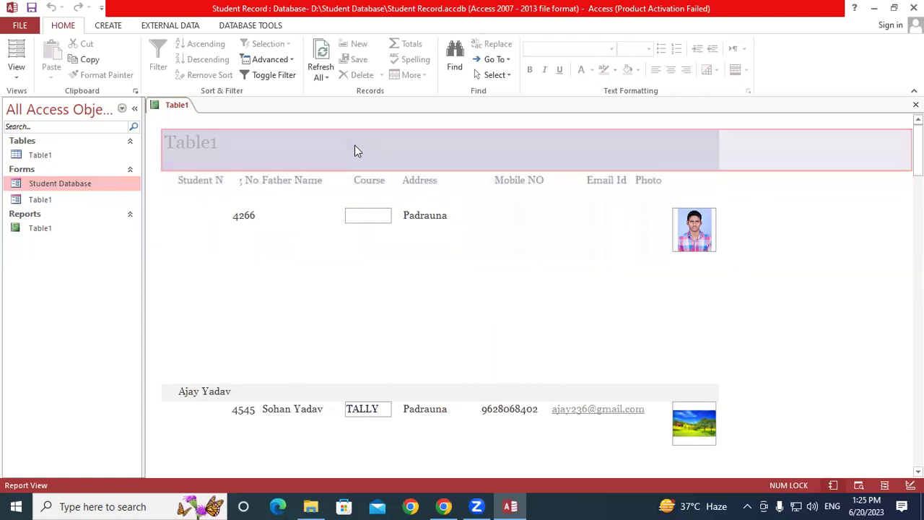
Step: Switch the report to Layout View and extend the Student Name heading leftward to the report's left margin
left_click(16, 72)
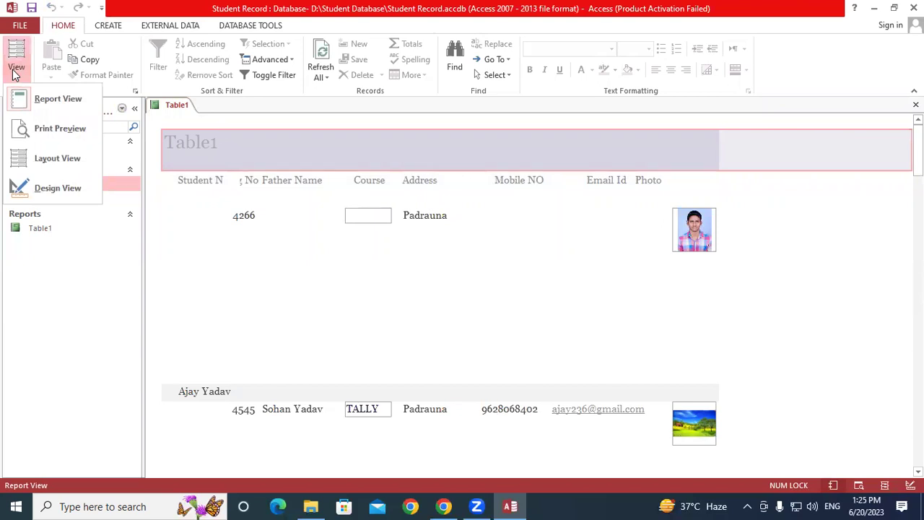
left_click(42, 158)
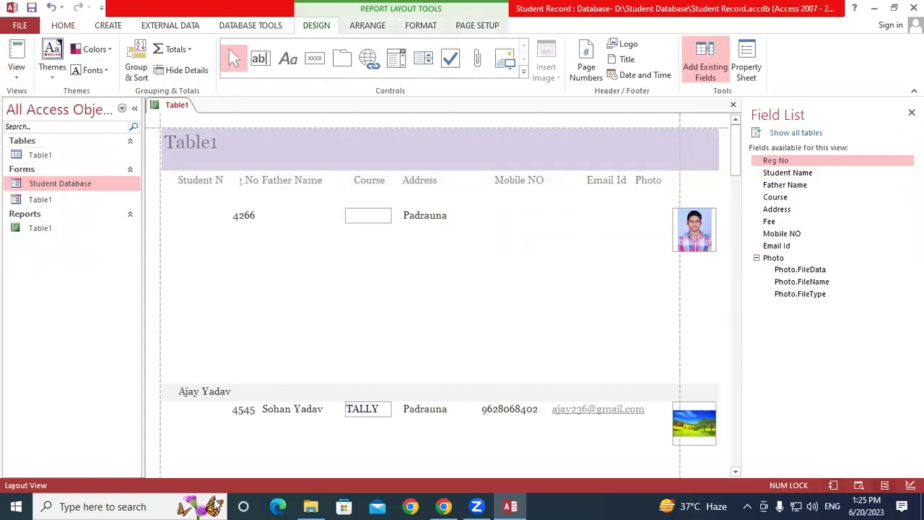
left_click(207, 182)
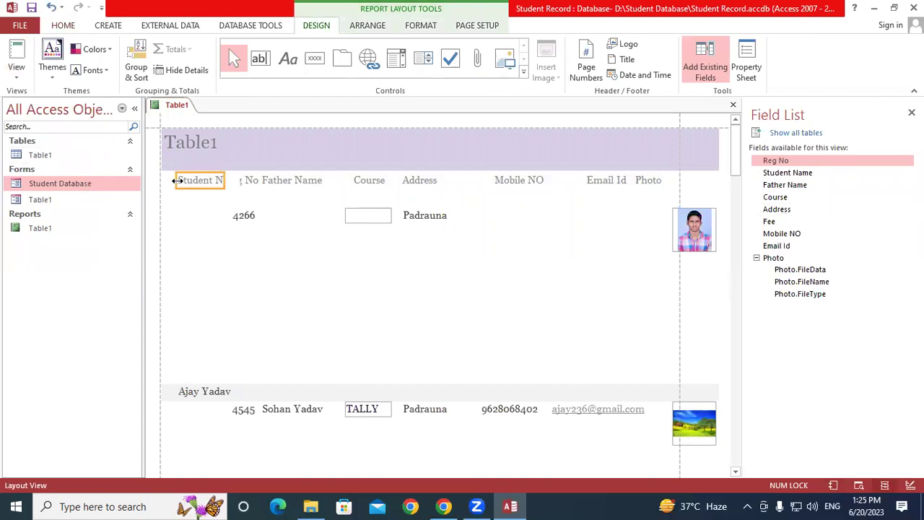
left_click_drag(177, 180, 166, 180)
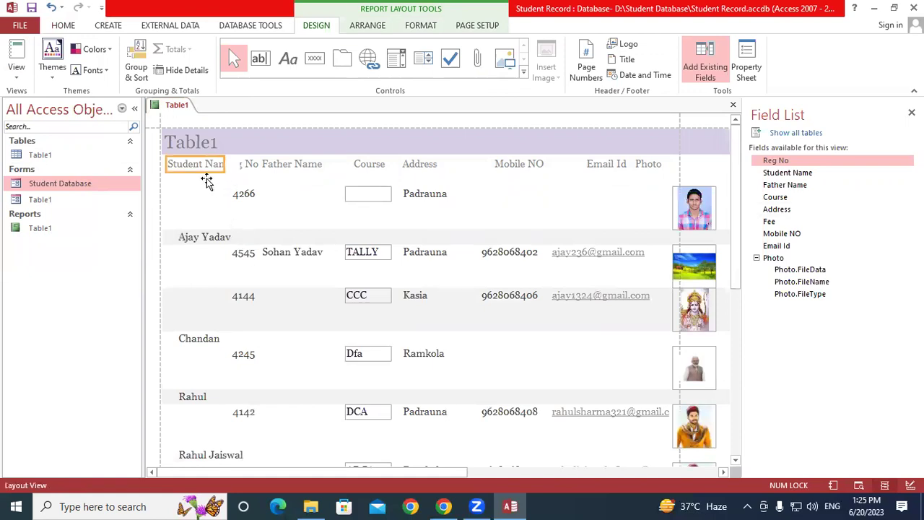
left_click(163, 164)
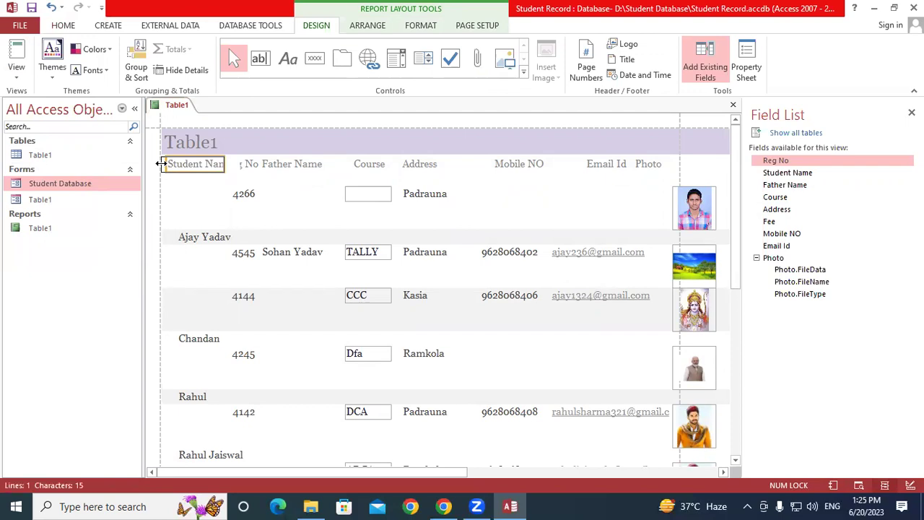
Step: Narrow the Father Name heading to about 1.2 inches and move it about 0.25 inch to the right
left_click(247, 164)
left_click(297, 166)
left_click(336, 161)
left_click(298, 168)
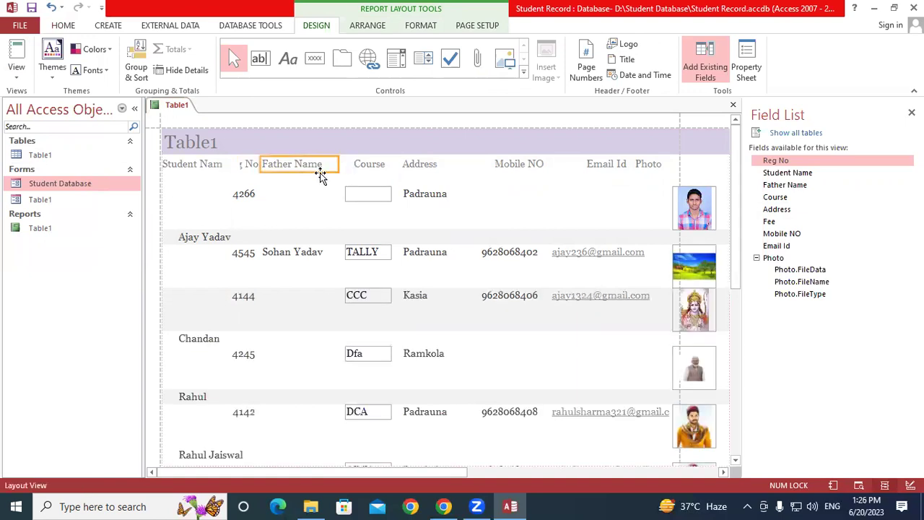
left_click_drag(319, 172, 320, 172)
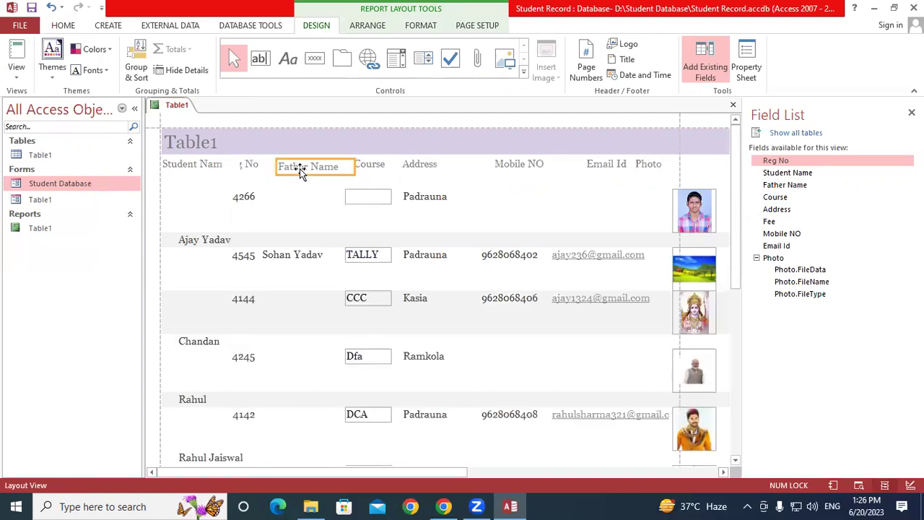
Step: Widen the Reg No heading to about 0.5 inch and the Student Name heading to about 1.1 inches so their full captions fit
left_click(251, 166)
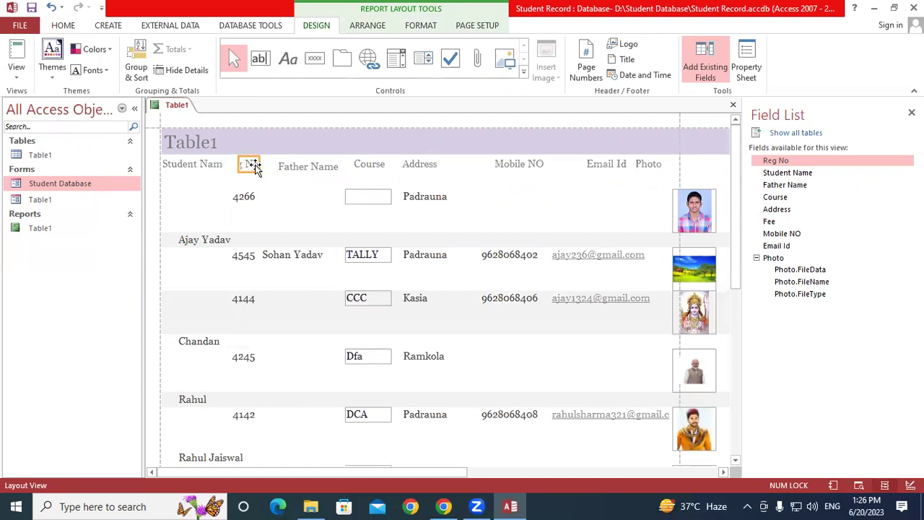
left_click_drag(259, 165, 274, 166)
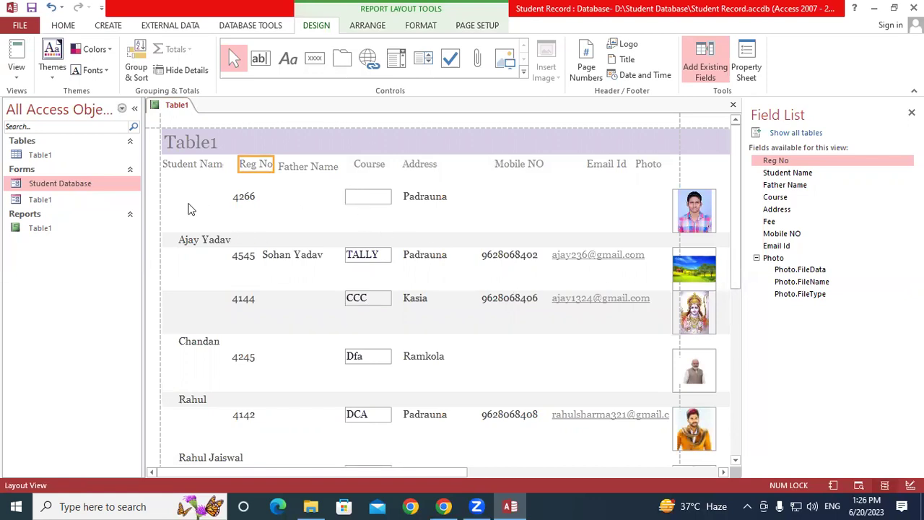
left_click(182, 212)
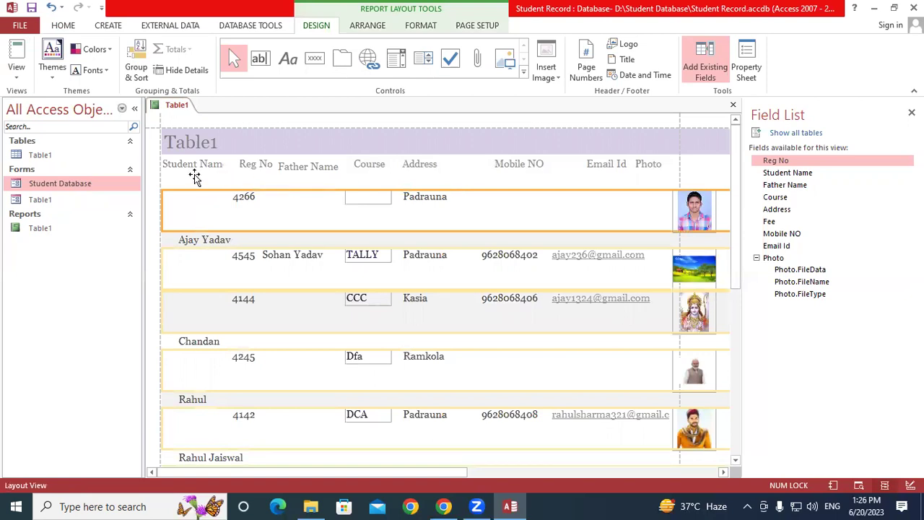
left_click(219, 165)
double_click(219, 164)
key("Return")
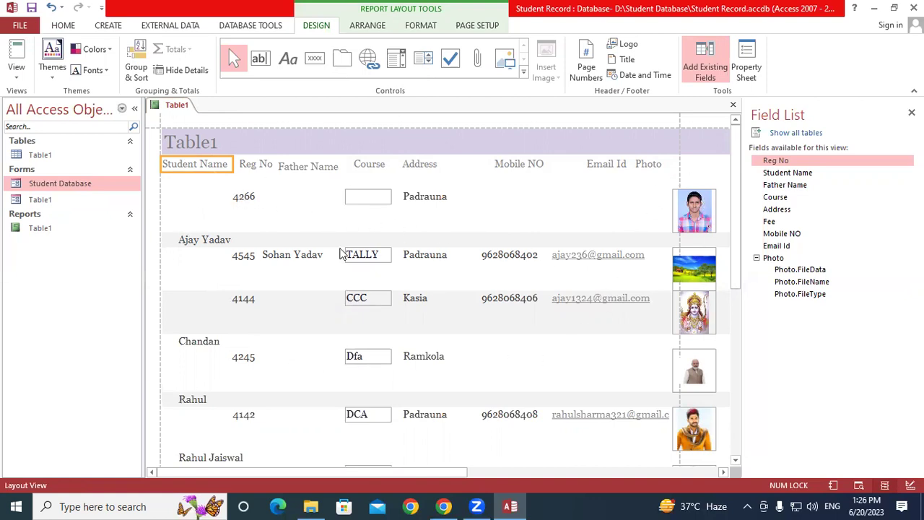
Step: Narrow the Address heading to about 1 inch and the Address values column to about 0.9 inch
left_click(368, 169)
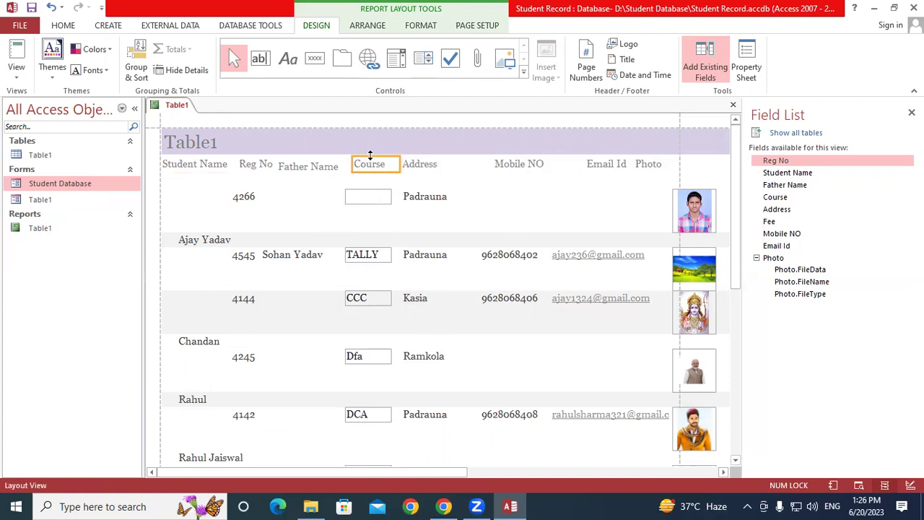
left_click(421, 167)
left_click_drag(491, 164, 465, 164)
left_click(441, 198)
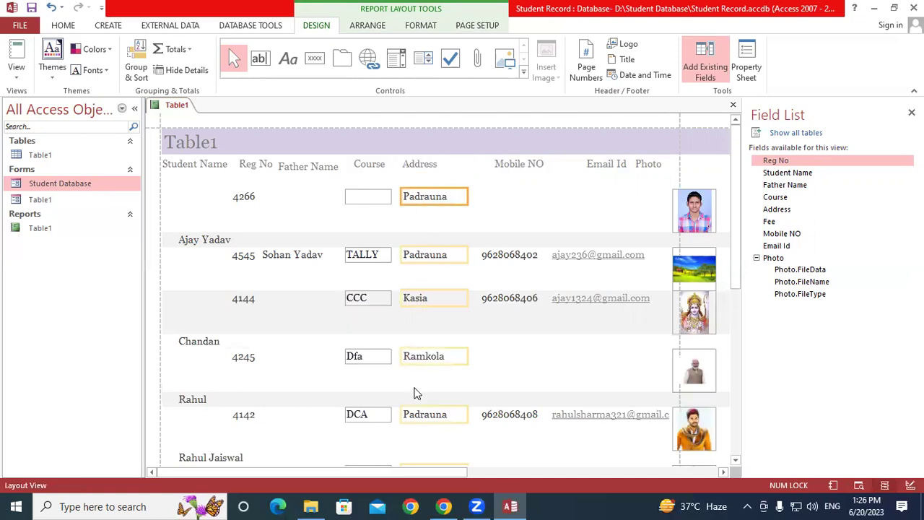
left_click_drag(466, 197, 458, 197)
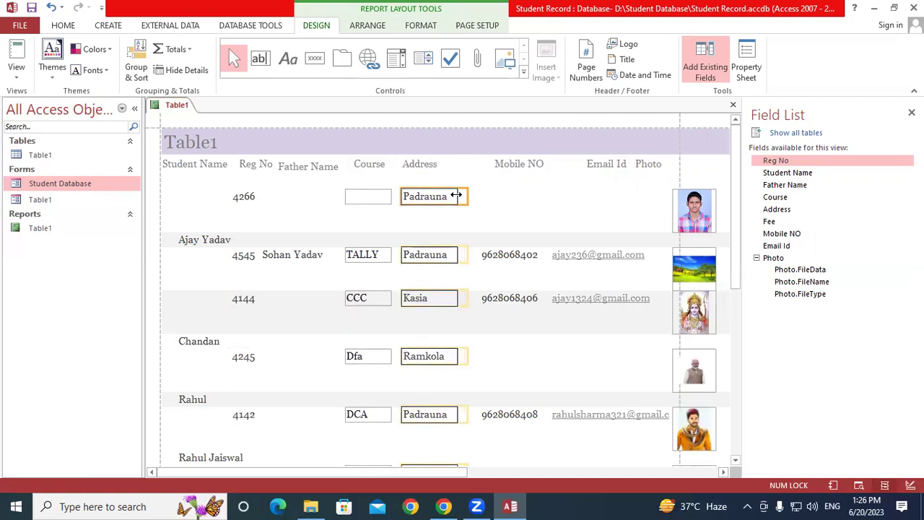
Step: Narrow the Mobile NO values column slightly and the Email Id values column to about 1.6 inches
left_click(512, 257)
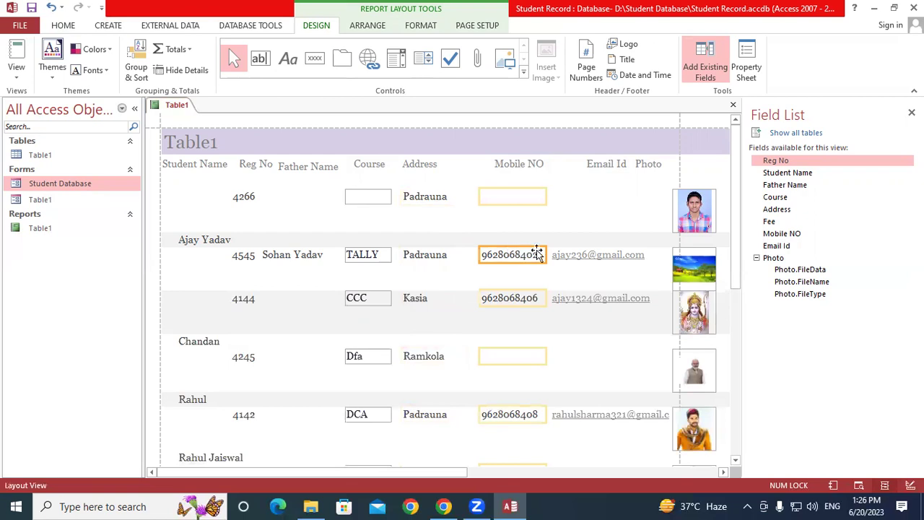
left_click_drag(540, 255, 534, 255)
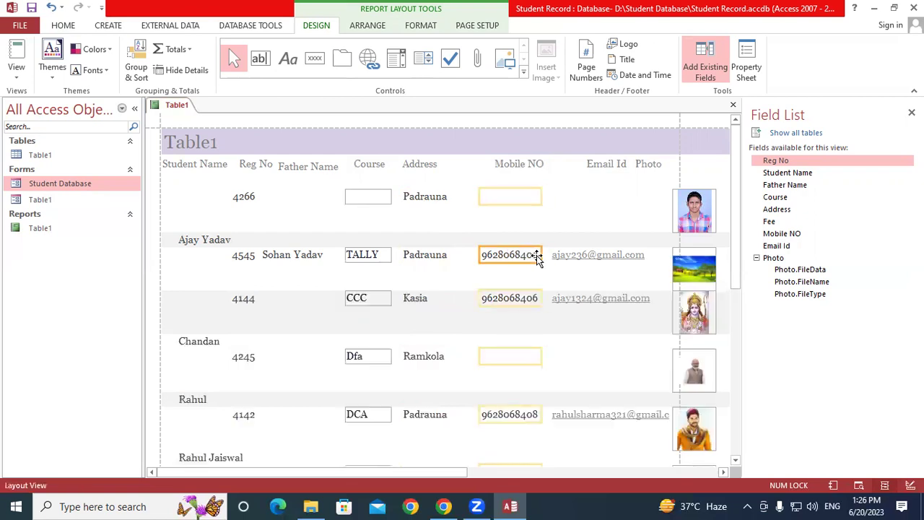
left_click(586, 260)
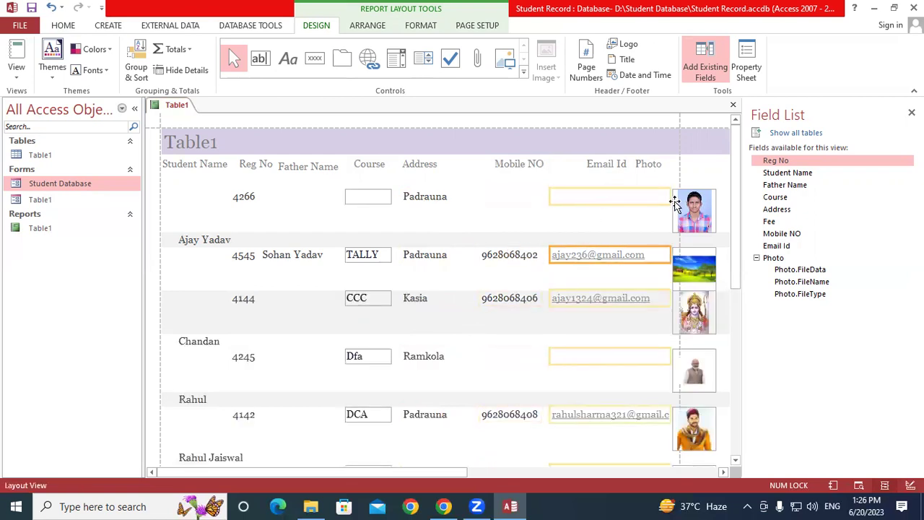
left_click_drag(662, 254, 656, 256)
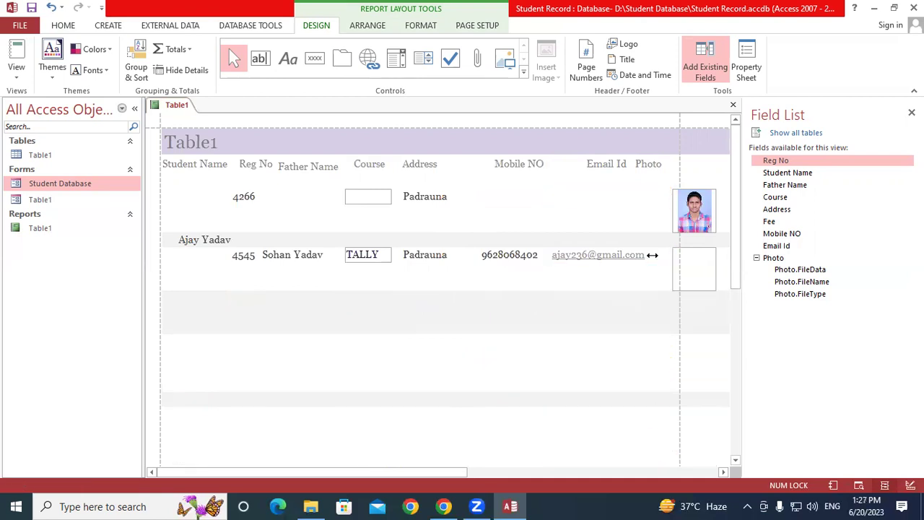
left_click(693, 195)
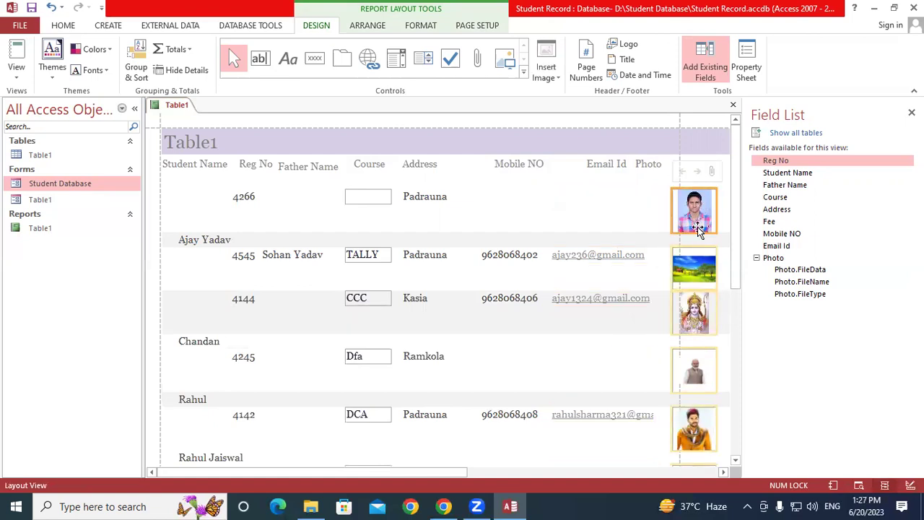
left_click(611, 215)
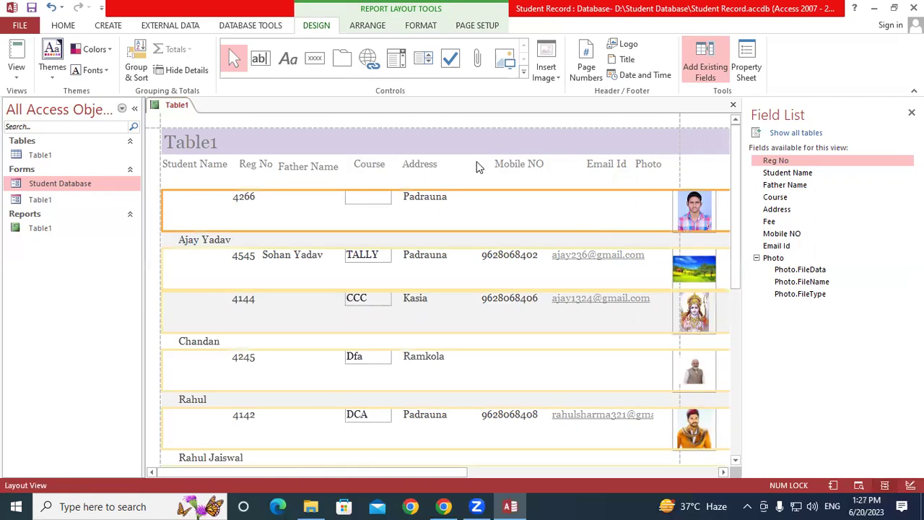
Step: Narrow the Reg No values column to about 0.5 inch and shift it right beneath its heading
left_click(245, 202)
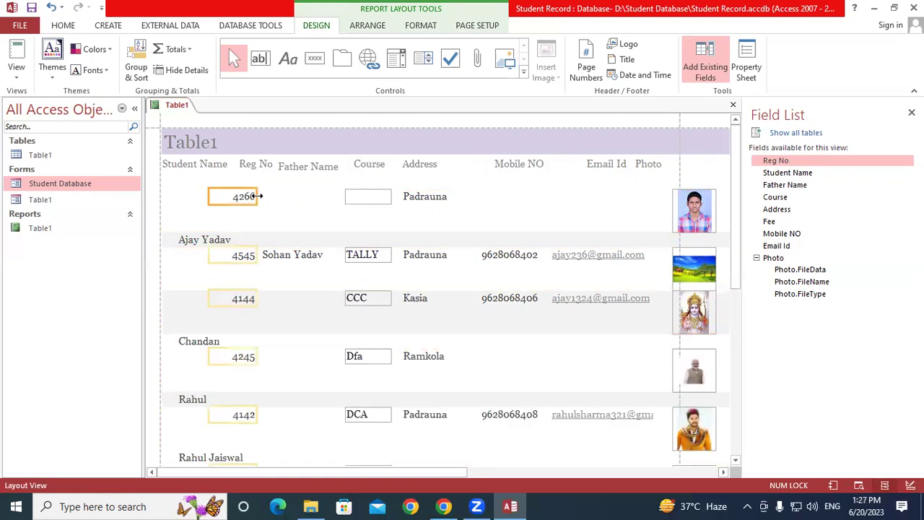
left_click(245, 195)
mouse_move(256, 197)
left_mouse_down()
mouse_move(265, 196)
mouse_move(233, 196)
mouse_move(252, 199)
left_mouse_up()
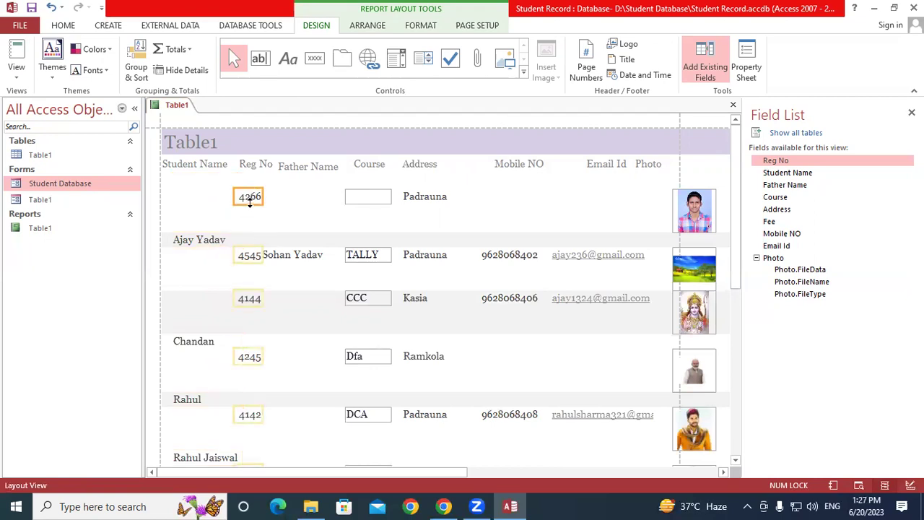
Step: Shift the Reg No values column left, clear of the Father Name values, and save the report
left_click_drag(246, 194, 237, 196)
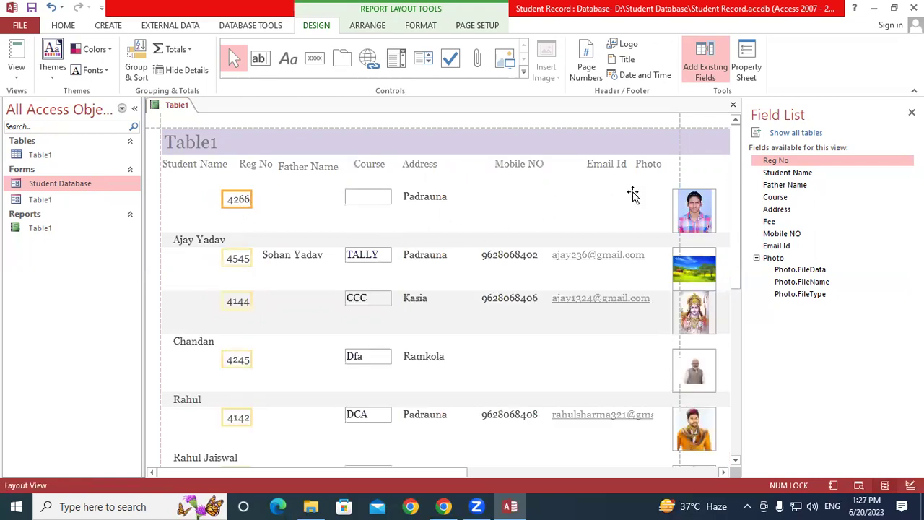
right_click(176, 107)
left_click(201, 115)
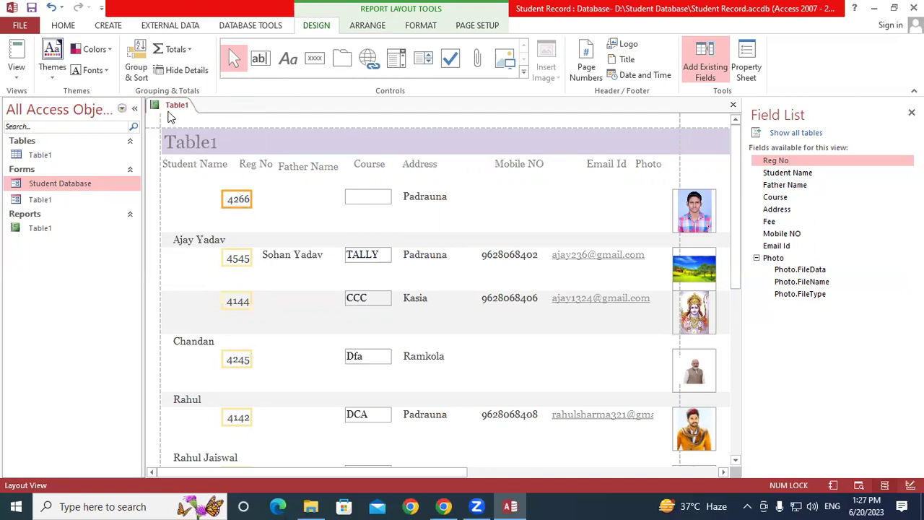
Step: Open the report in Report View and review its records from the header down to the page footer
left_click(13, 76)
left_click(53, 105)
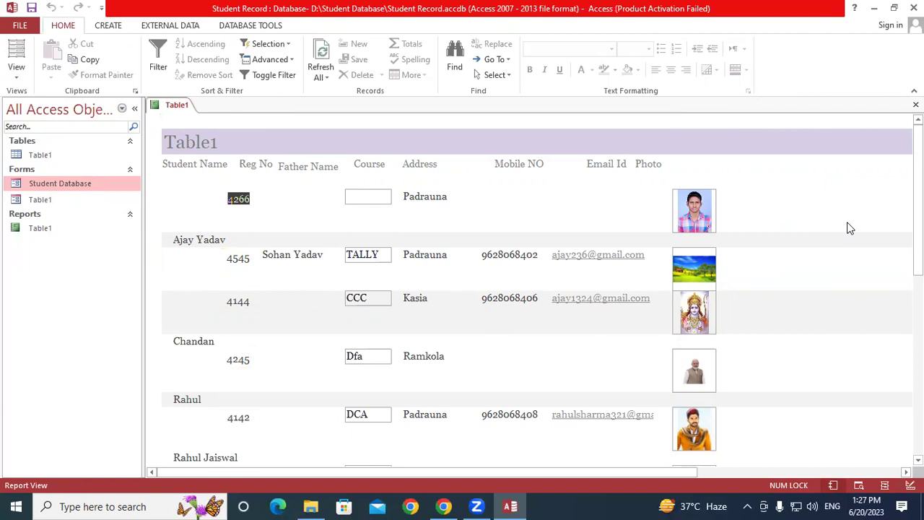
scroll(917, 202, "down", 1)
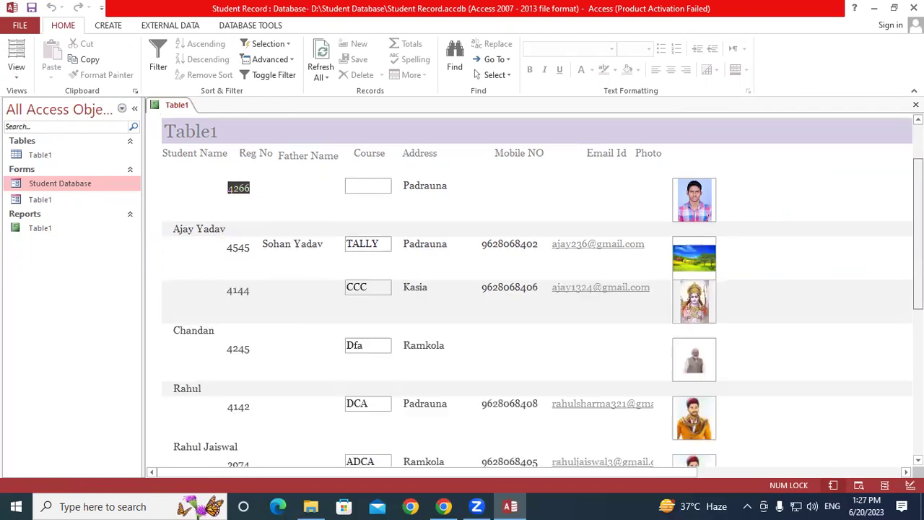
scroll(537, 288, "down", 5)
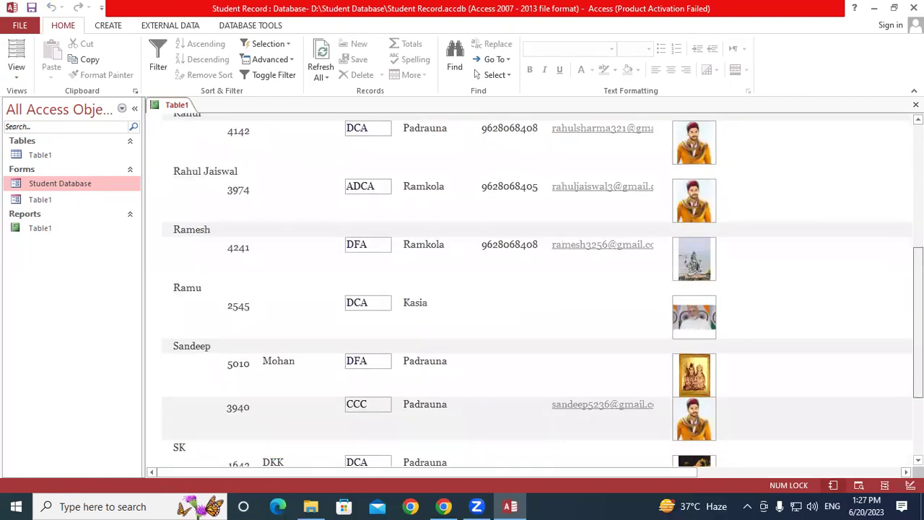
scroll(537, 289, "down", 3)
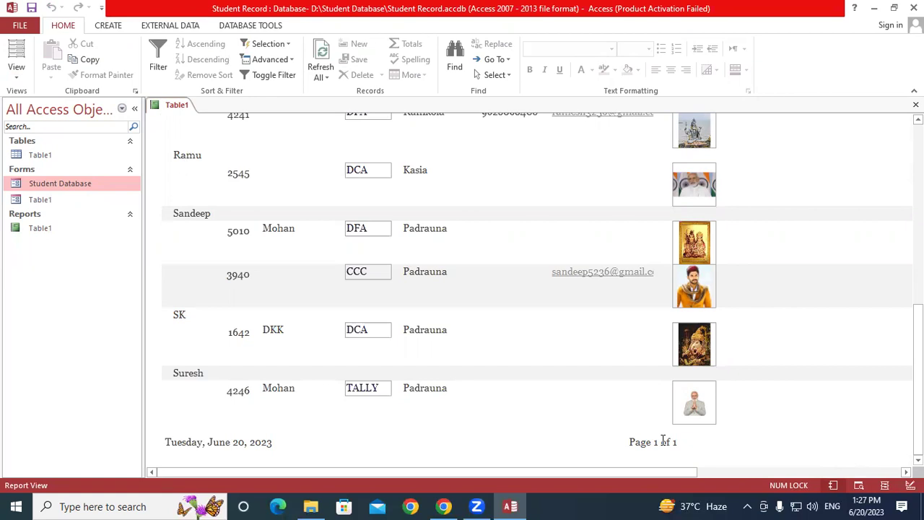
left_click_drag(918, 339, 918, 151)
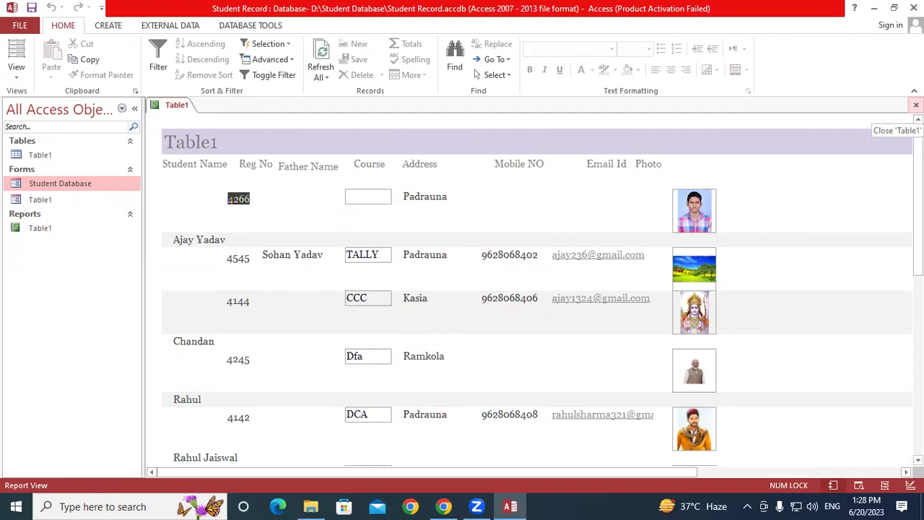
Step: Open the report in Print Preview and set its page orientation to landscape, accepting the section width notice
left_click(15, 72)
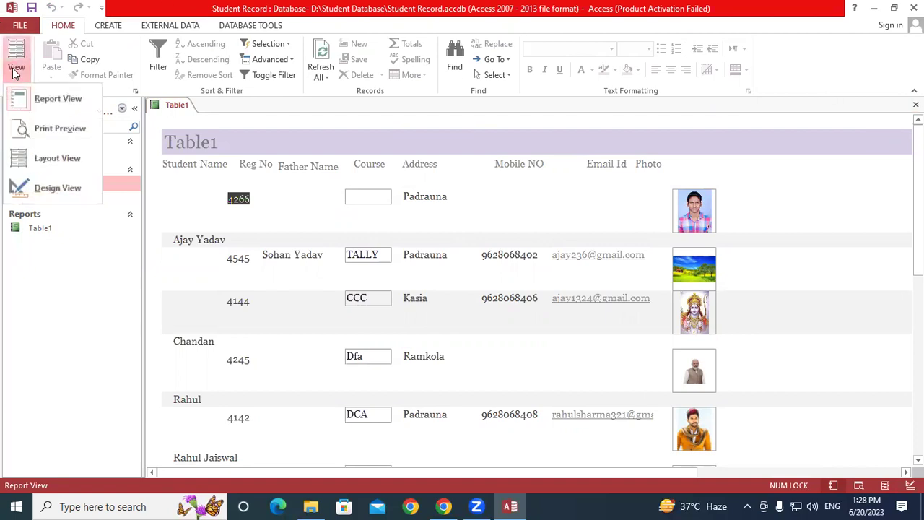
left_click(44, 128)
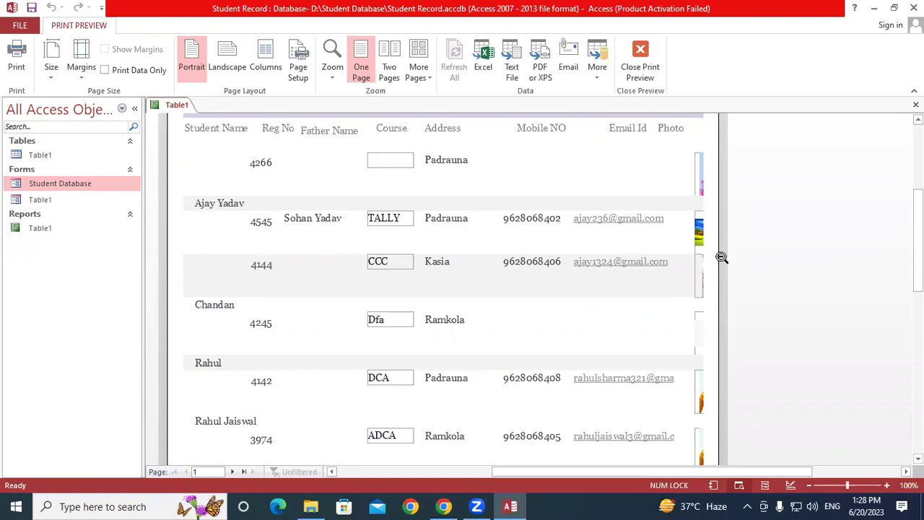
left_click(190, 64)
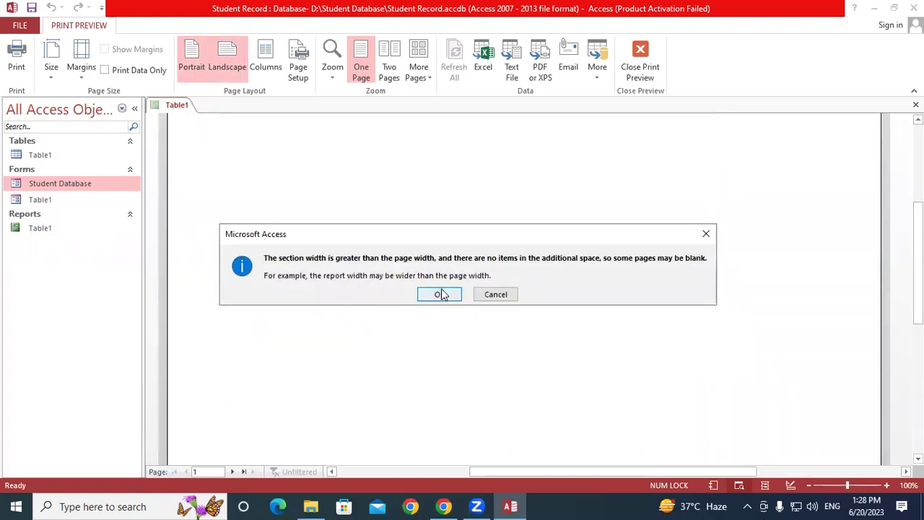
left_click(440, 293)
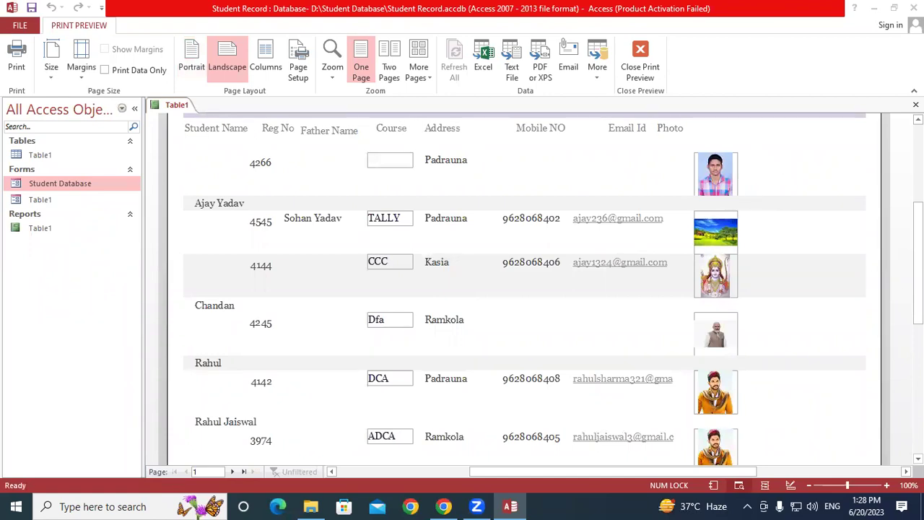
Step: Examine the landscape page from the title down to the page footer, and close the print preview
scroll(524, 288, "down", 3)
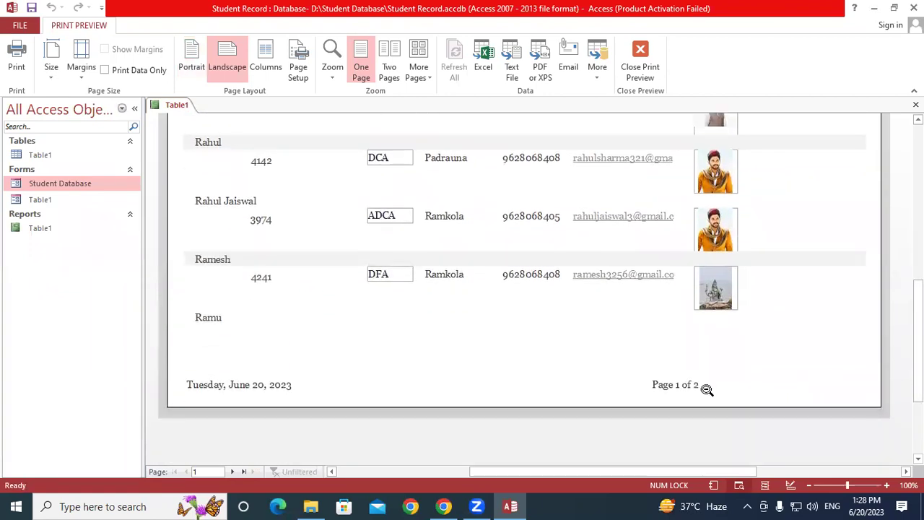
scroll(524, 252, "down", 1)
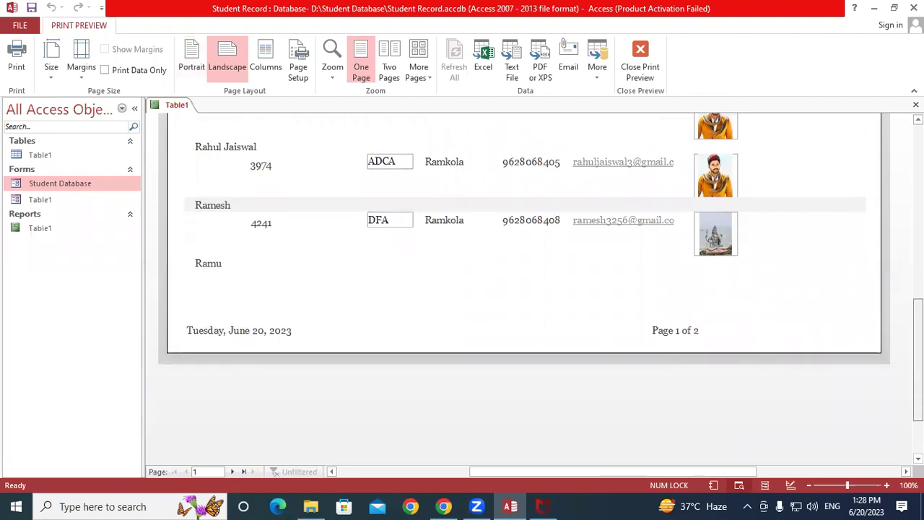
scroll(524, 288, "up", 10)
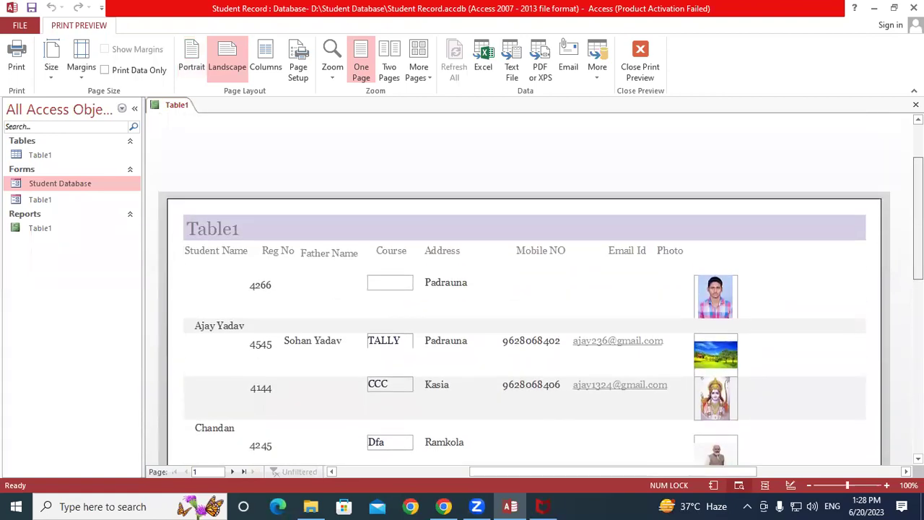
scroll(524, 288, "down", 2)
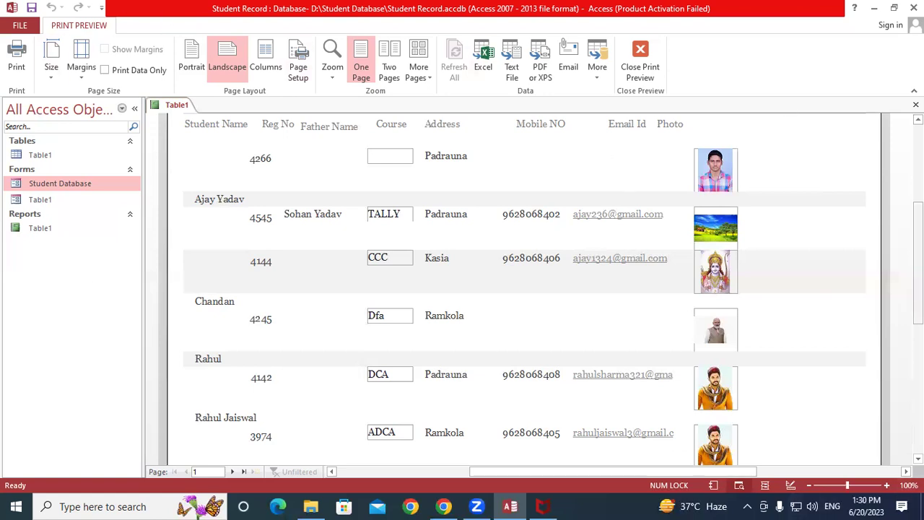
scroll(817, 251, "up", 5)
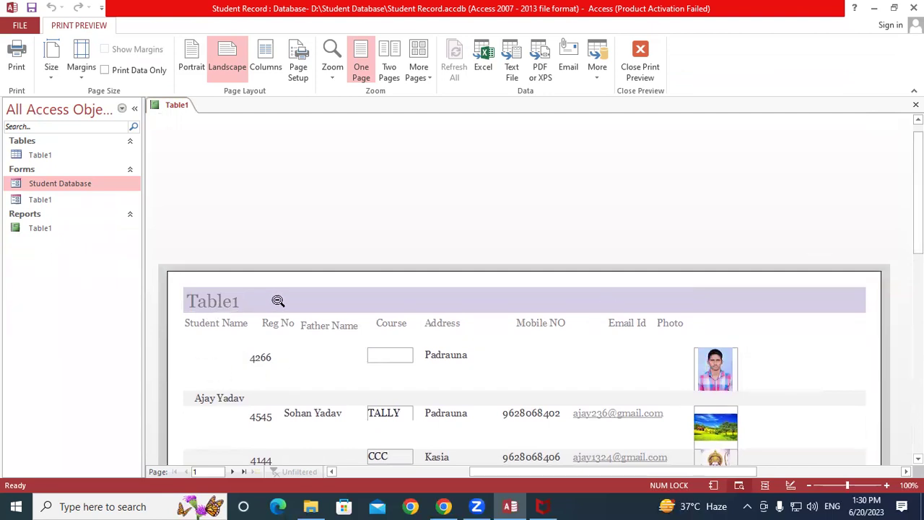
scroll(462, 317, "up", 1)
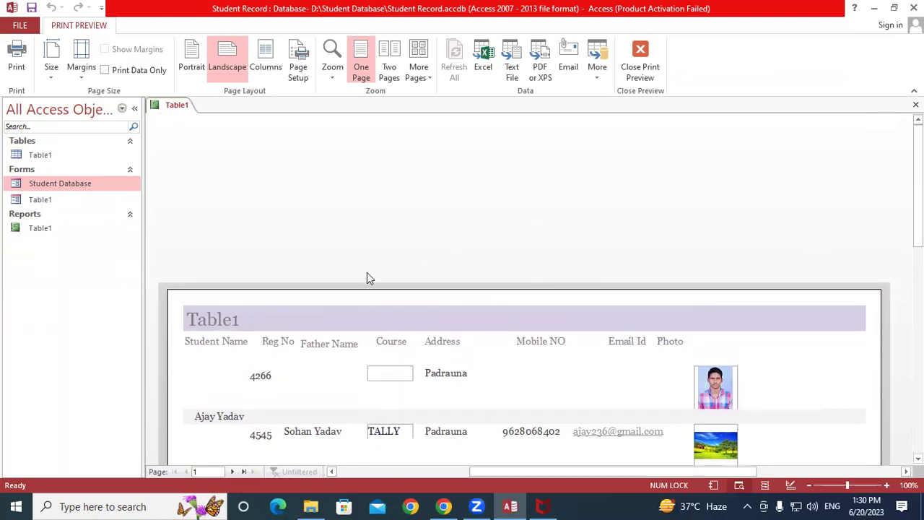
scroll(346, 285, "down", 3)
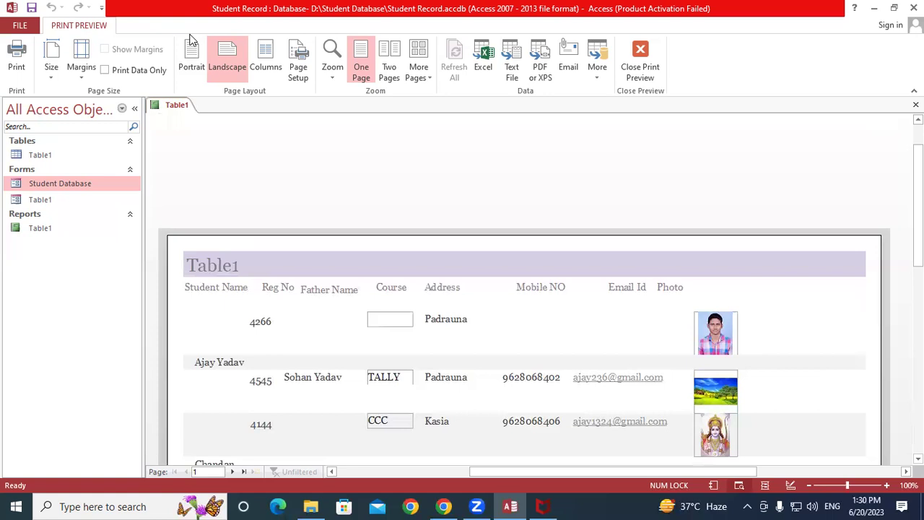
left_click(638, 58)
Step: In Design View, add a title label to the report header and move it to about the 1.6-inch mark
left_click(15, 72)
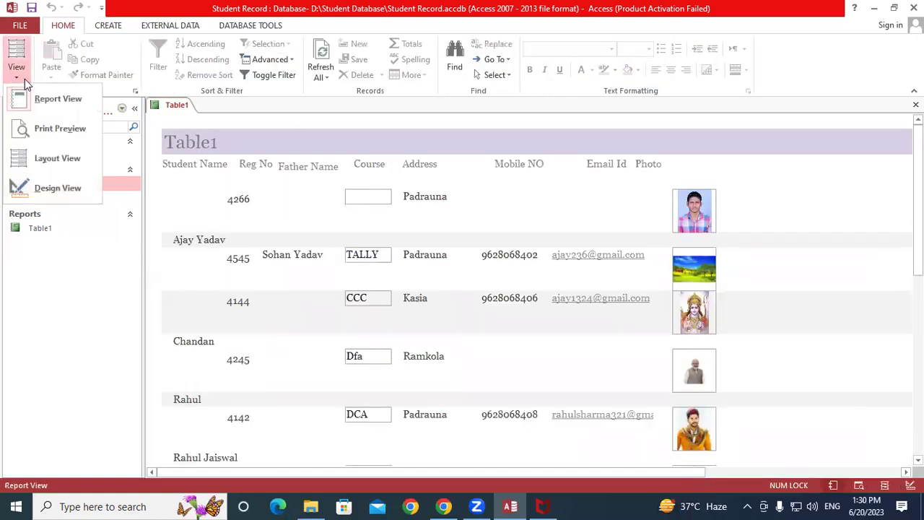
left_click(75, 186)
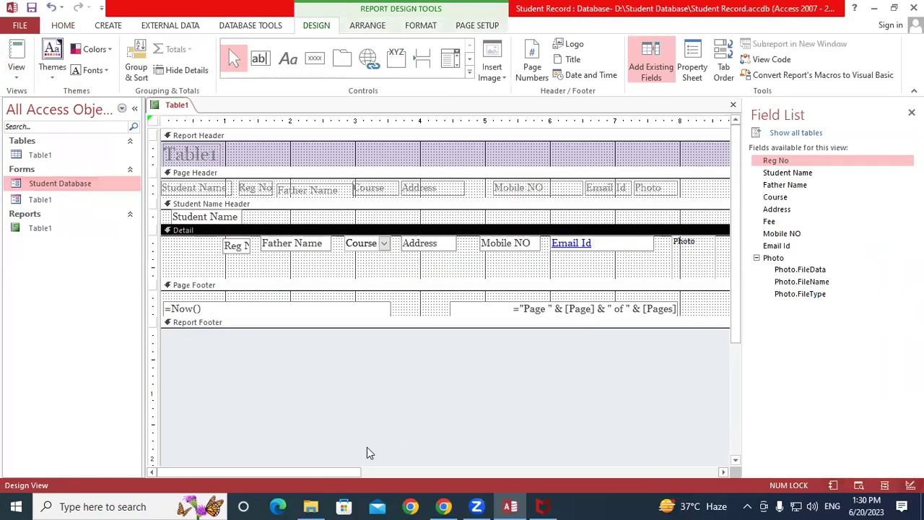
left_click(216, 154)
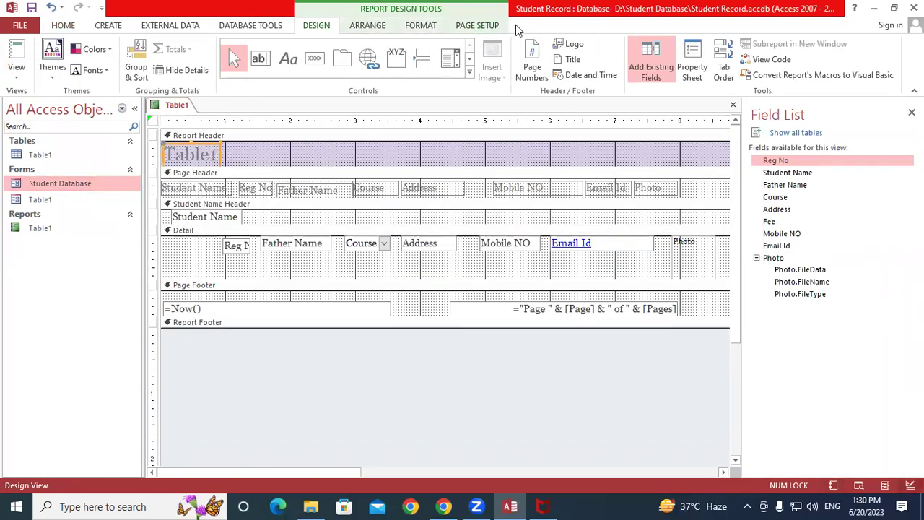
left_click(572, 61)
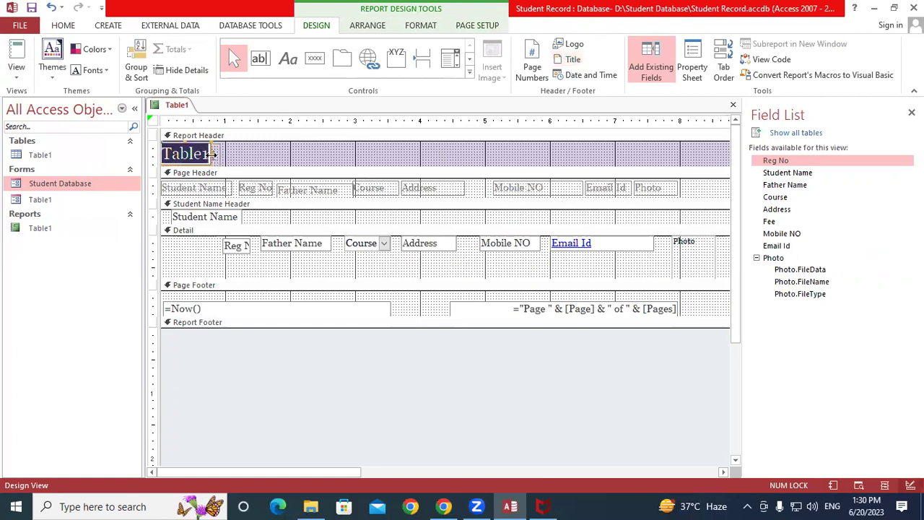
left_click(206, 154)
left_click_drag(163, 154, 302, 146)
Step: Delete the original Table1 title label at the start of the report header
left_click(212, 158)
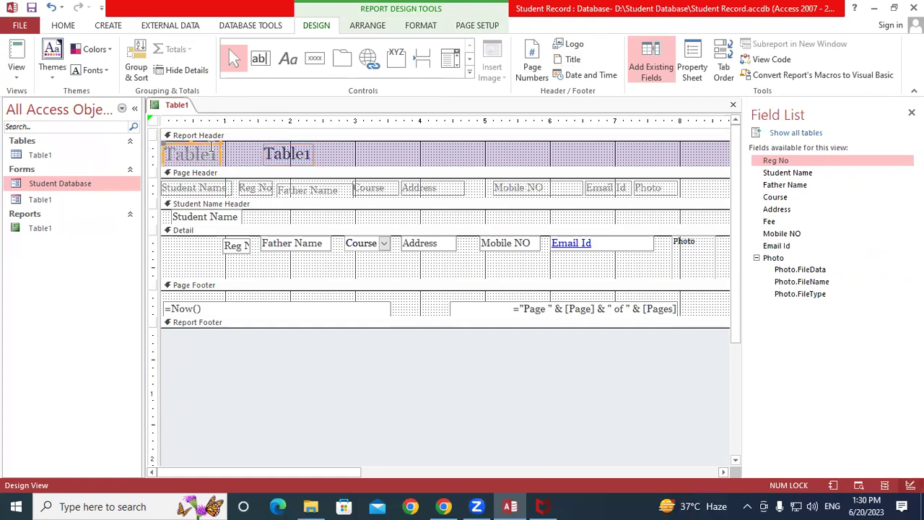
left_click(216, 148)
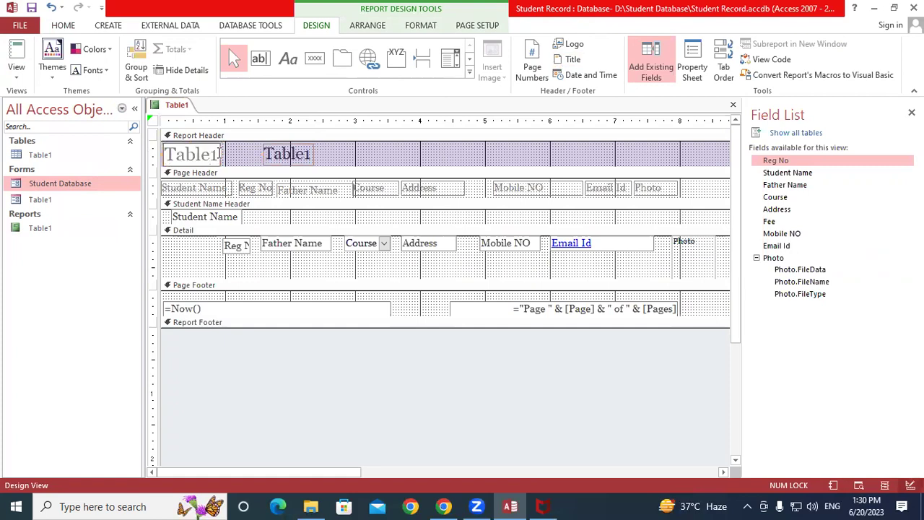
left_click(220, 157)
left_click(219, 157)
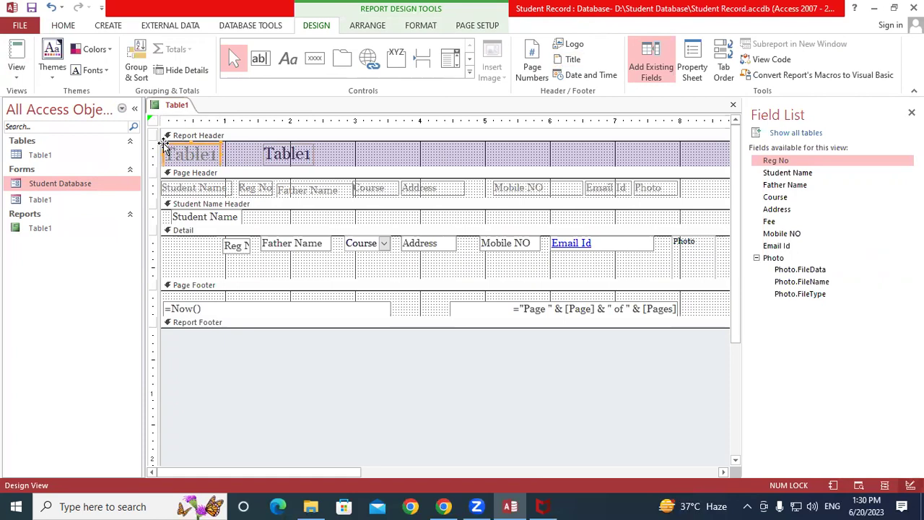
key("Delete")
Step: Widen the remaining title label to about 3.8 inches and replace its text with "Gayatri Institute of Technology"
left_click(273, 153)
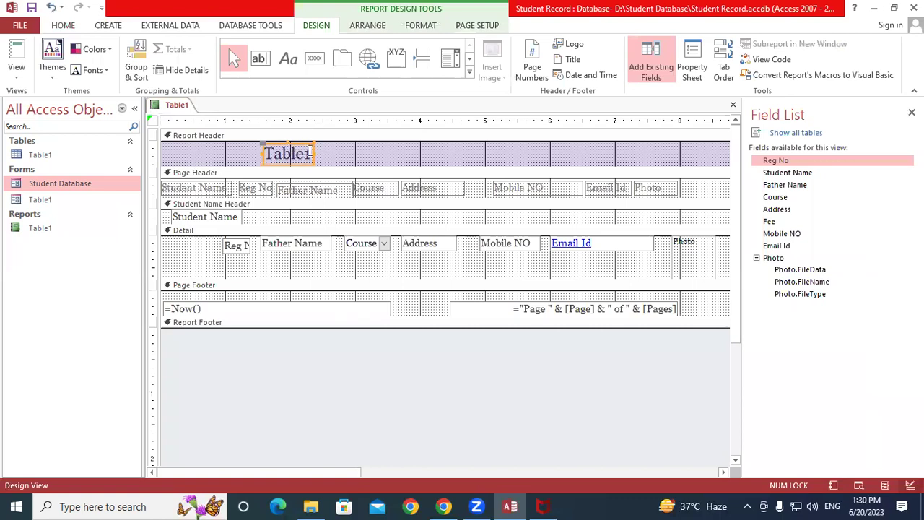
left_click_drag(315, 153, 510, 161)
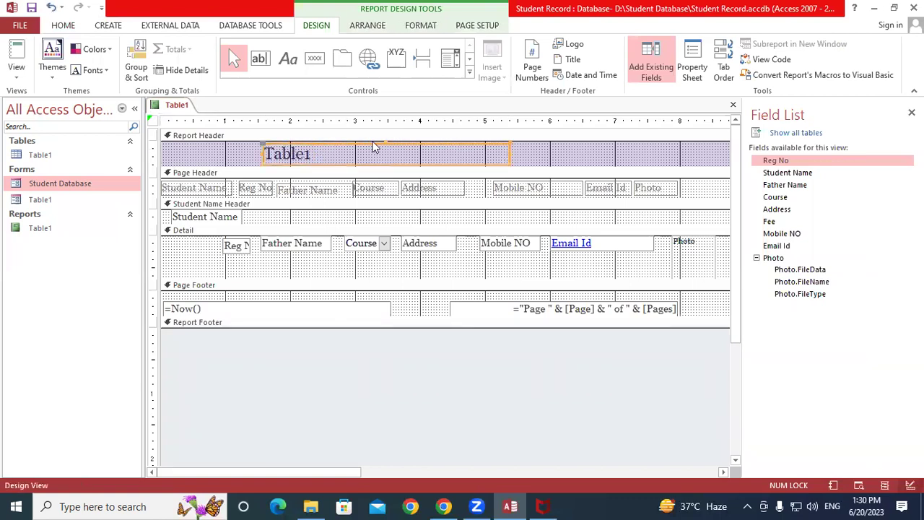
left_click(315, 156)
left_click_drag(316, 156, 263, 154)
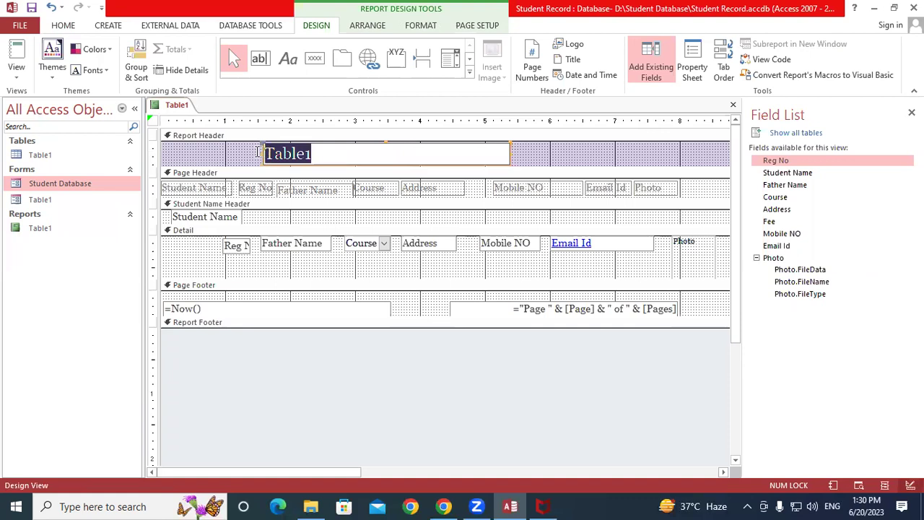
type("G")
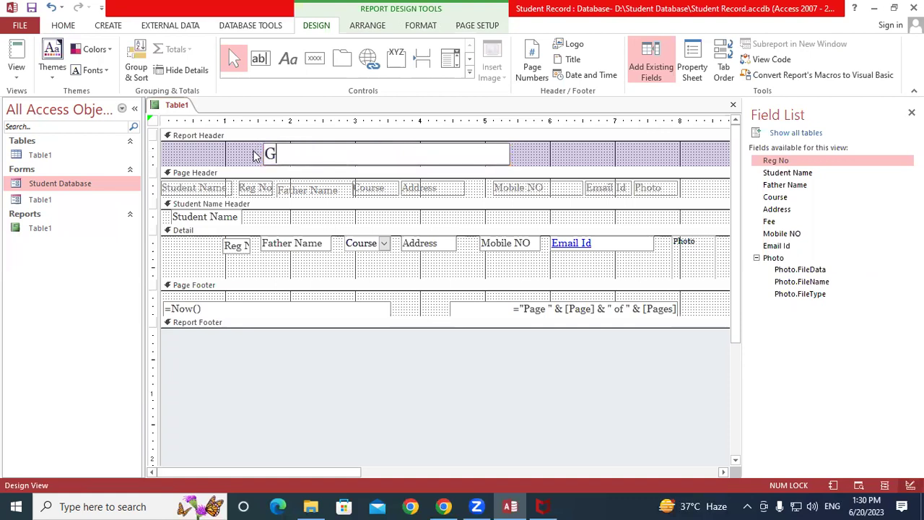
type("ayatri Instituteo")
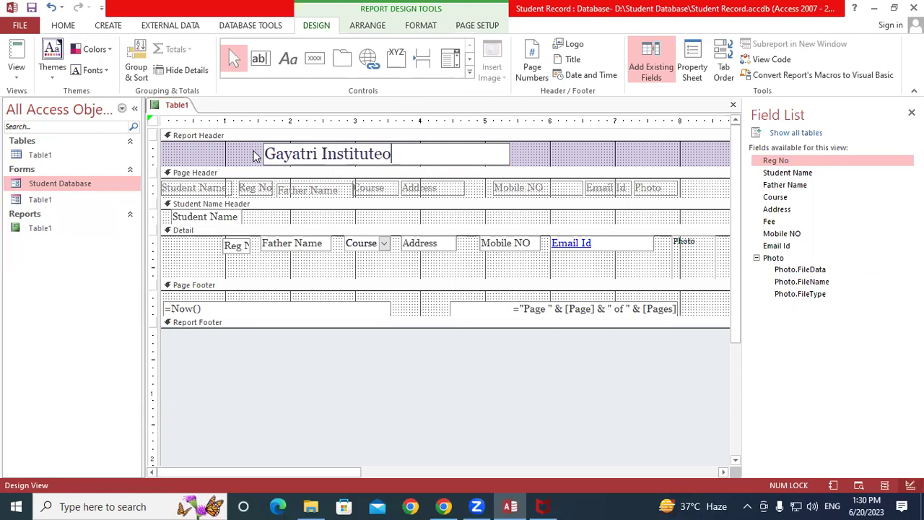
key("BackSpace")
type("of TE")
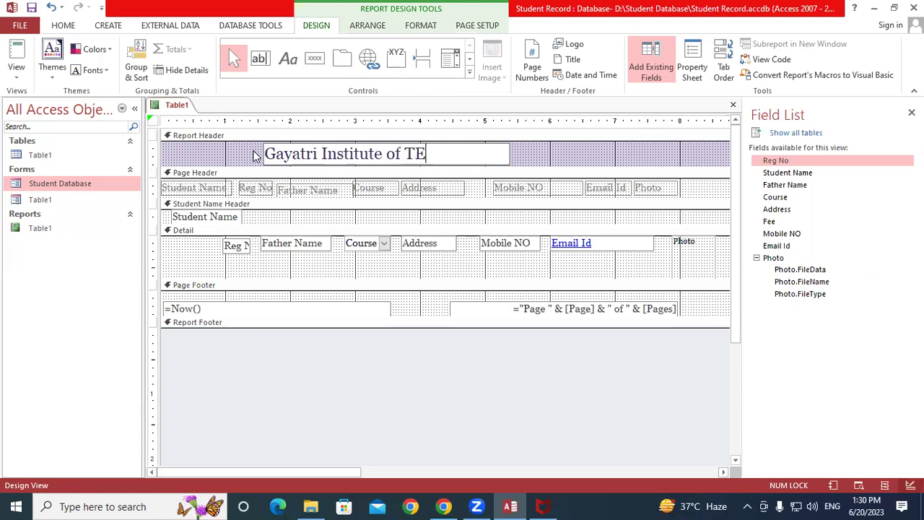
key("BackSpace")
type("echnology")
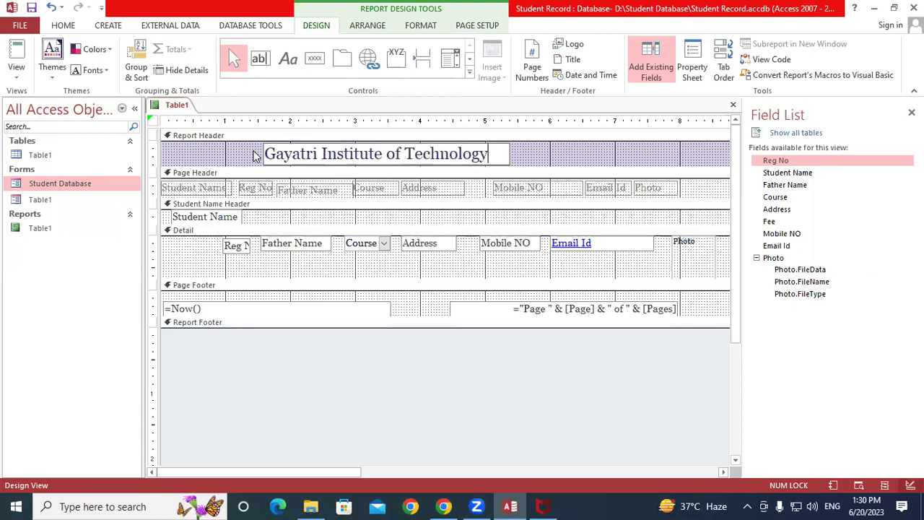
Step: Make the "Gayatri Institute of Technology" title in the report header bold
left_click_drag(265, 154, 495, 155)
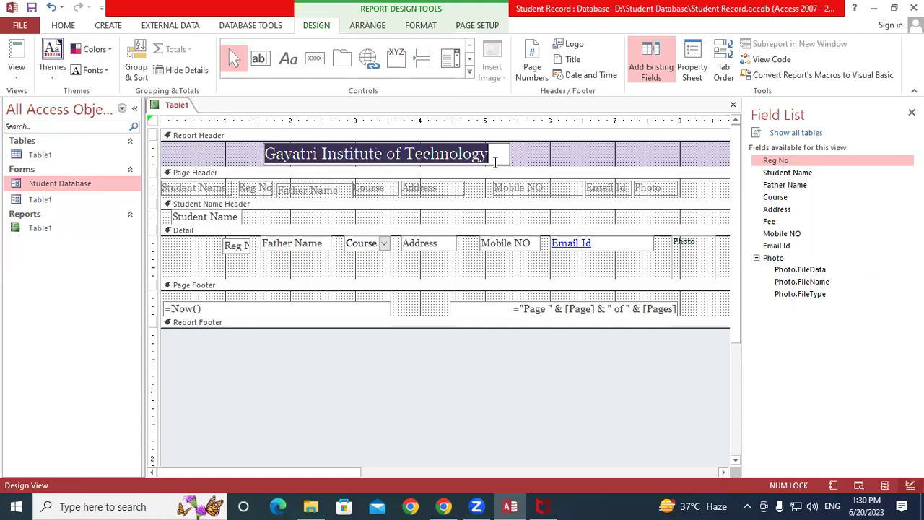
left_click(70, 28)
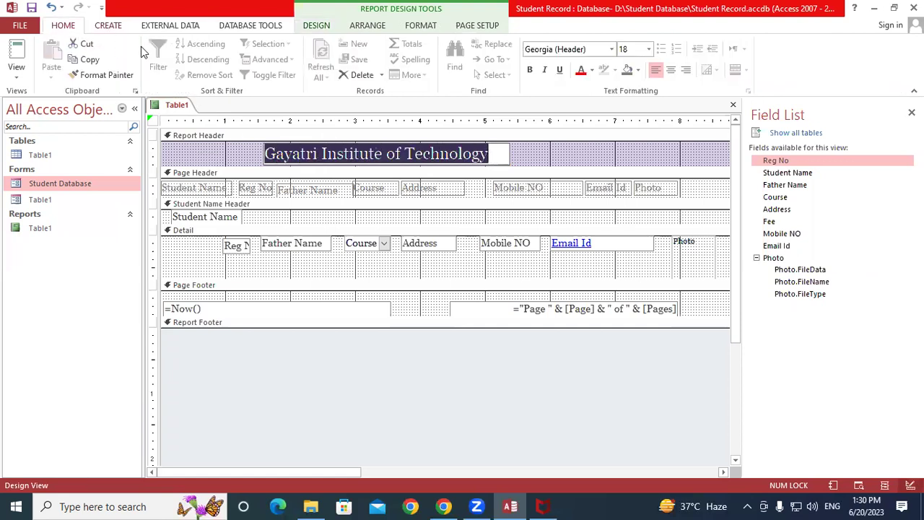
left_click(529, 70)
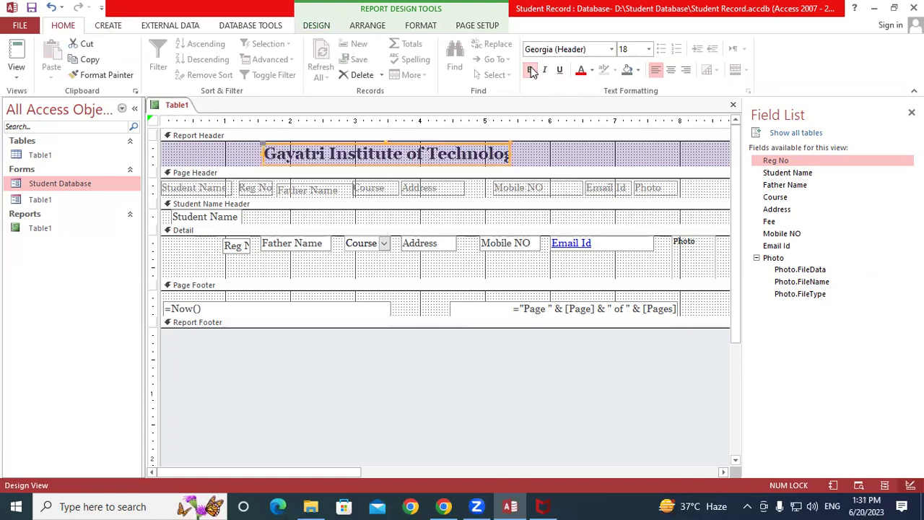
Step: Widen the institute title label in the report header to about 4.1 inches so it fits the full text
left_click(648, 49)
left_click(342, 148)
left_click_drag(509, 153, 534, 152)
left_click(567, 159)
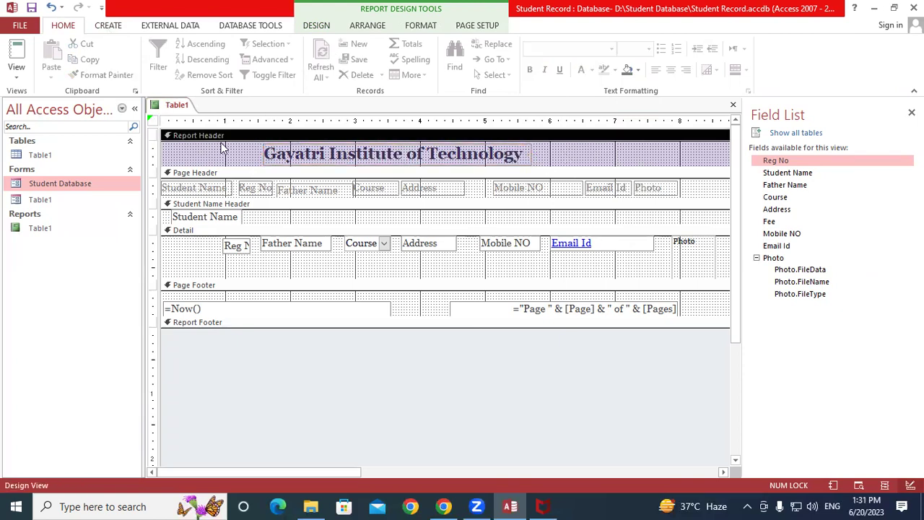
Step: Insert the institute's logo picture from the Desktop folder at the start of the report header
left_click(317, 26)
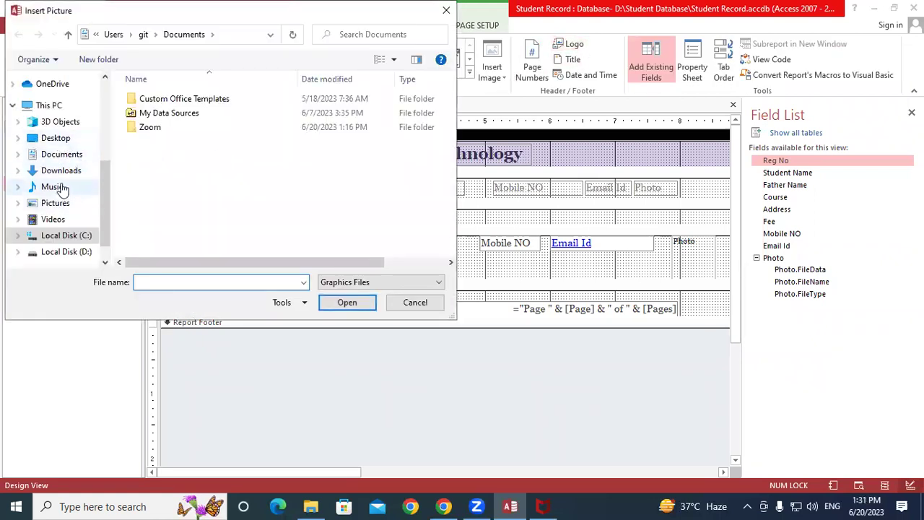
scroll(72, 158, "down", 1)
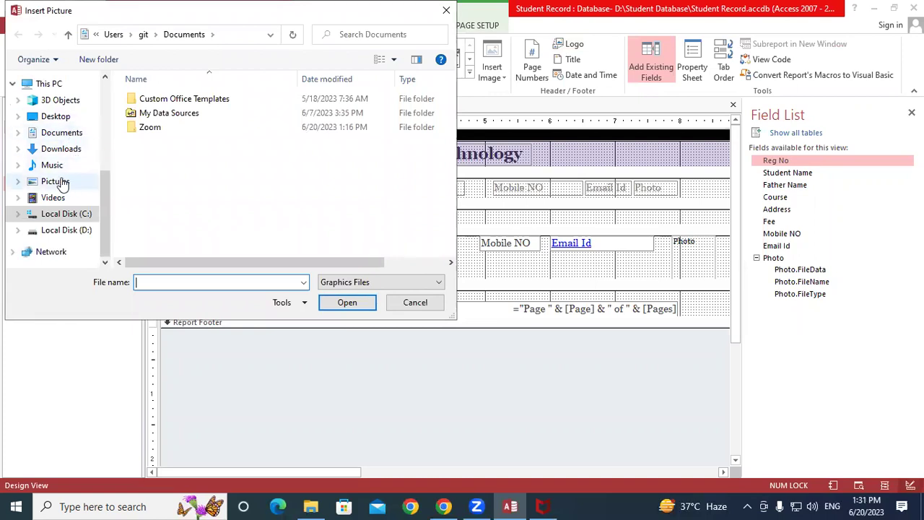
left_click(56, 117)
scroll(314, 184, "down", 3)
left_click(319, 227)
left_click(346, 302)
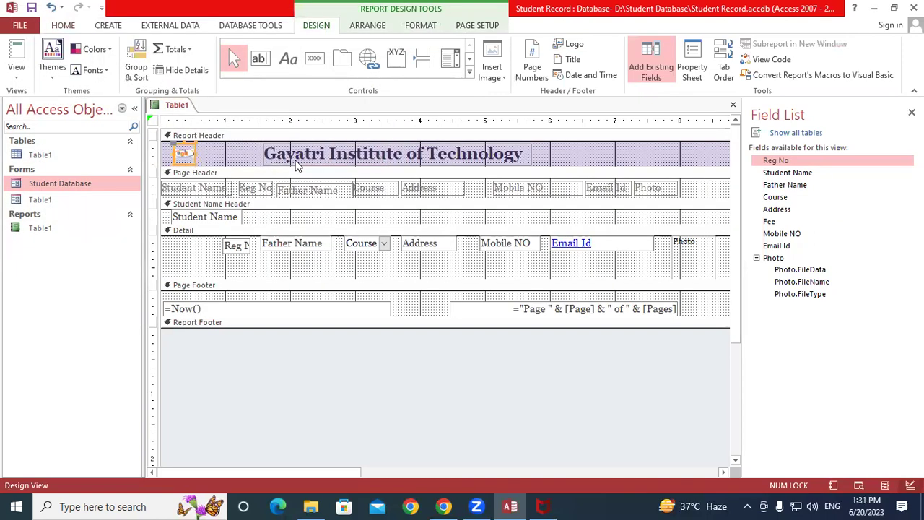
Step: Widen the logo in the report header to about 0.9 inch and nudge it slightly toward the title
left_click(198, 153)
left_click_drag(198, 154, 232, 154)
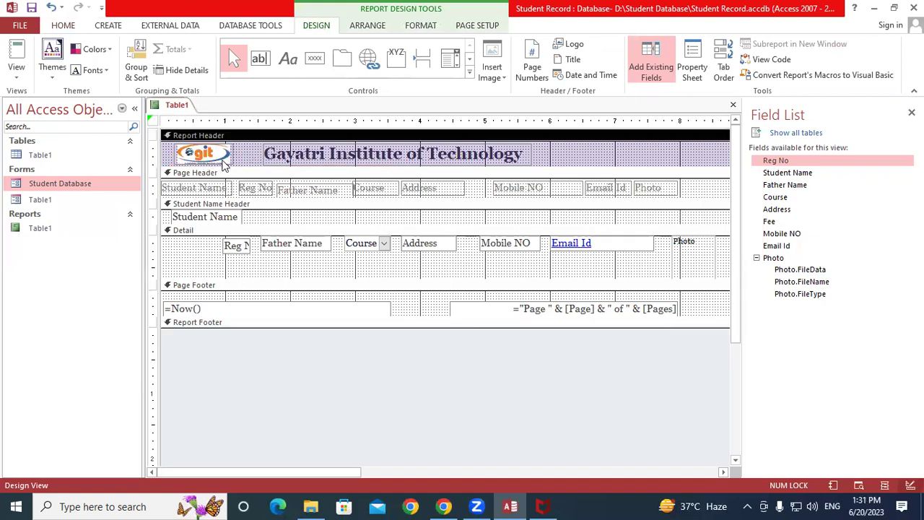
left_click_drag(207, 155, 210, 154)
left_click(246, 160)
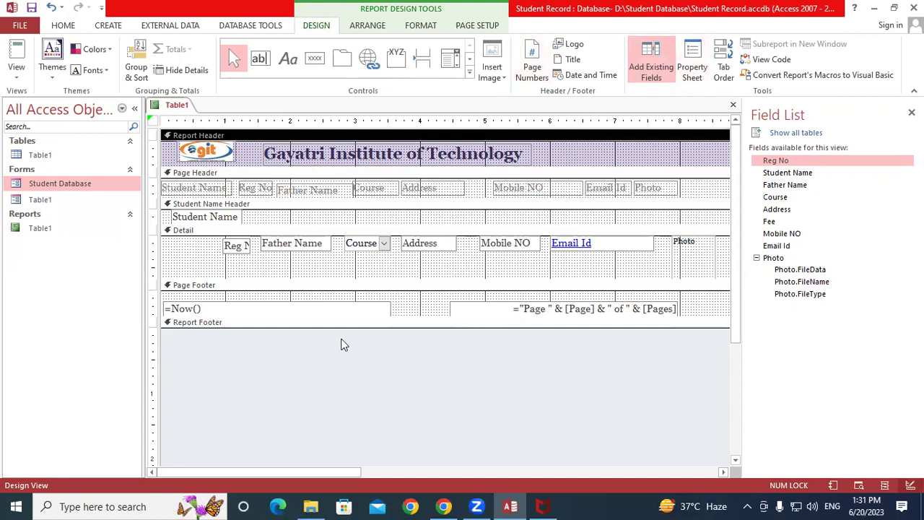
Step: Save the Table1 report and show it in Report View
right_click(185, 106)
left_click(200, 116)
right_click(186, 107)
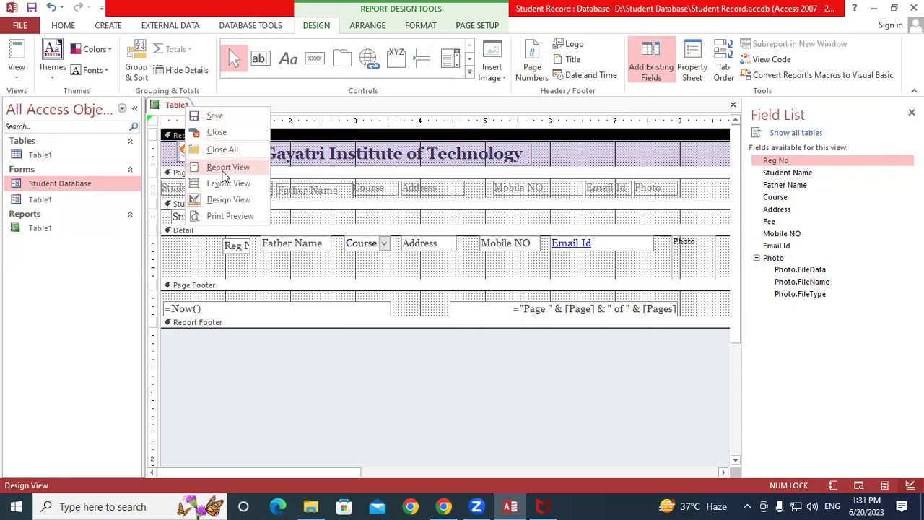
left_click(225, 172)
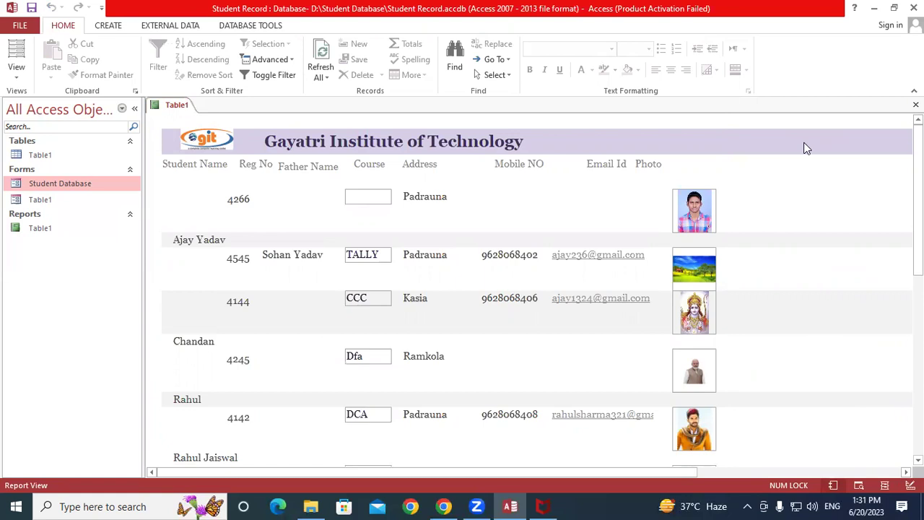
Step: Switch the report to Layout View and apply the Office theme with the blue patterned edge
right_click(180, 109)
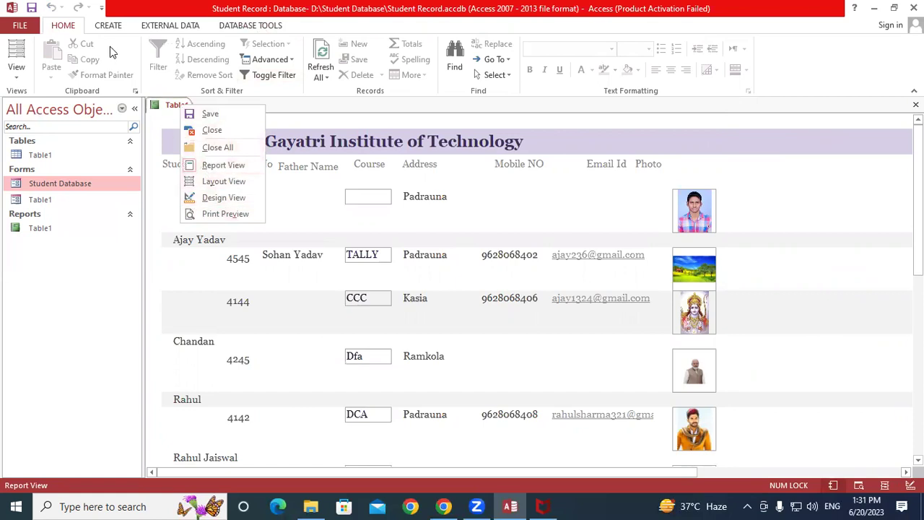
left_click(16, 68)
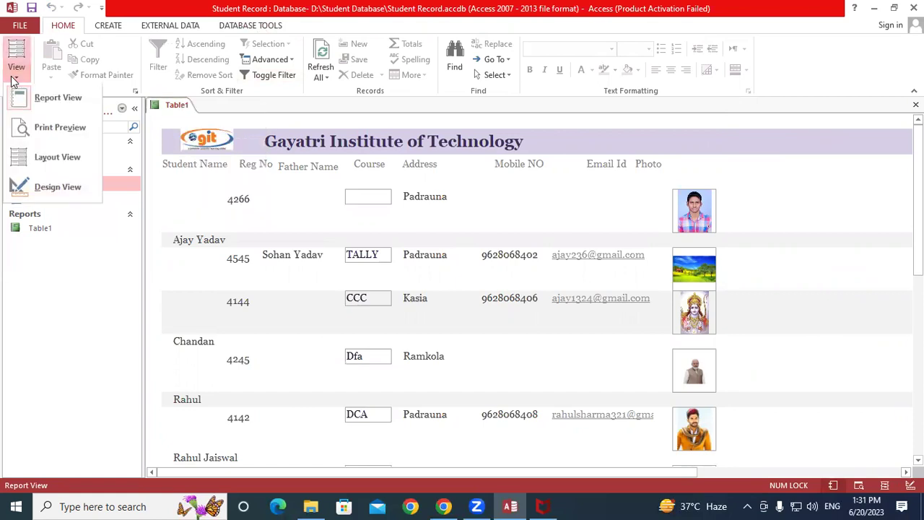
left_click(61, 159)
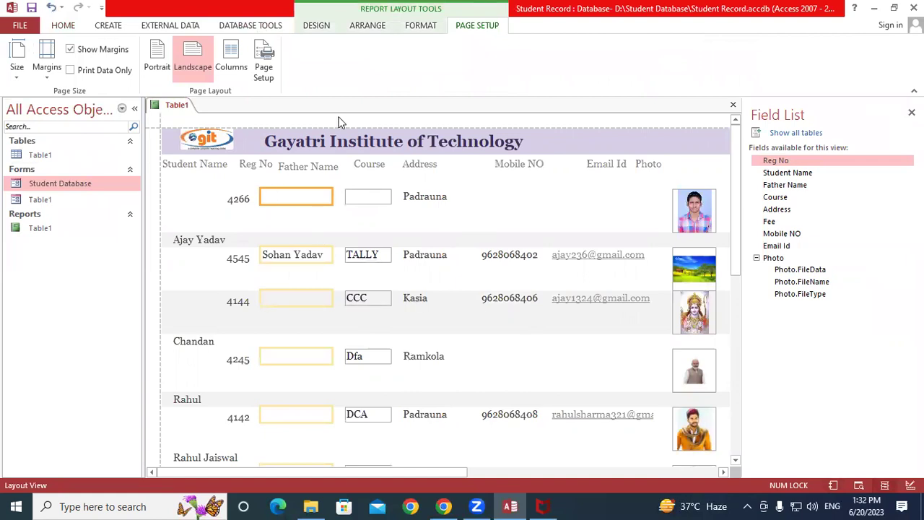
left_click(428, 26)
left_click(383, 26)
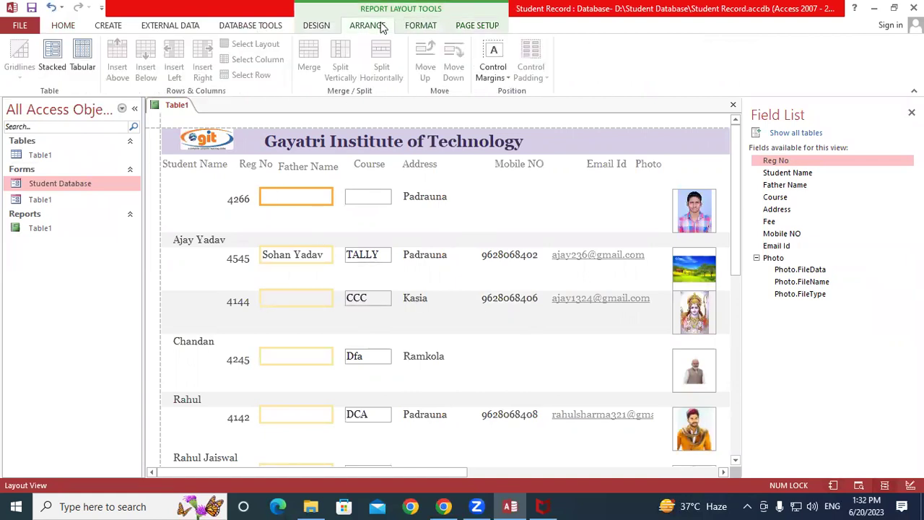
left_click(334, 26)
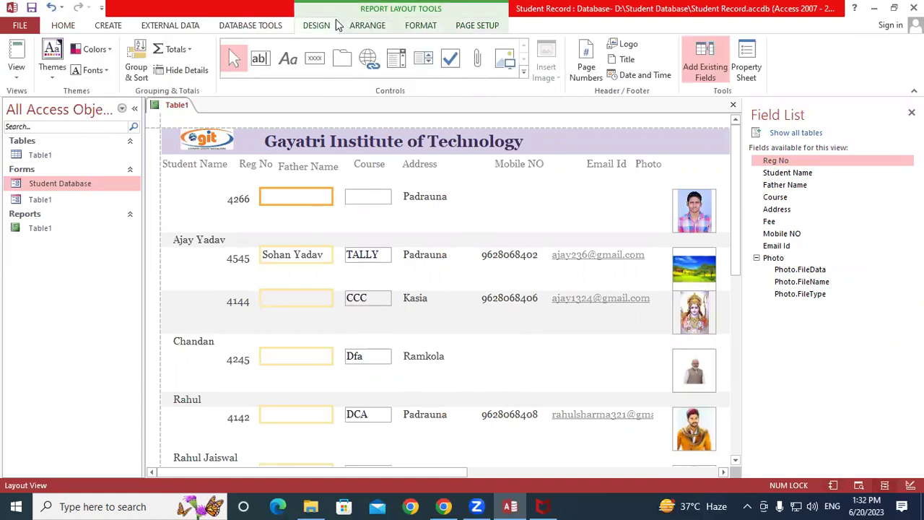
left_click(55, 69)
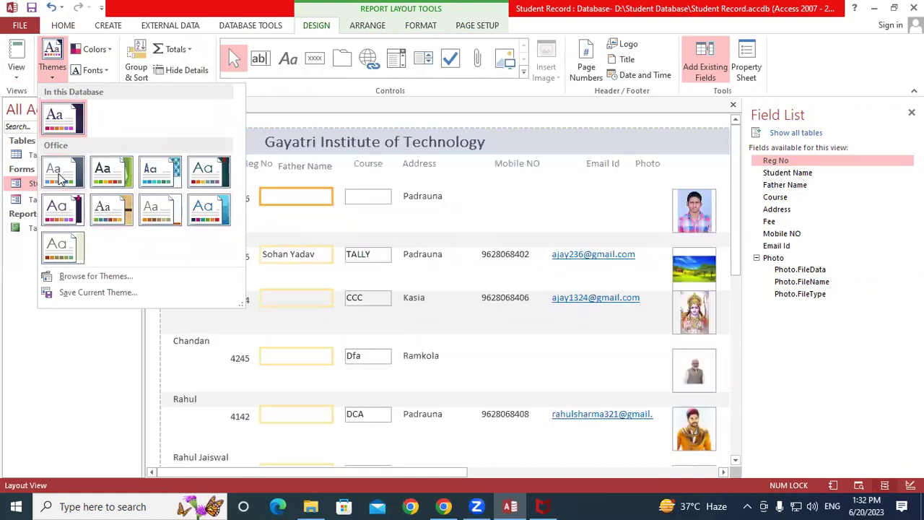
left_click(156, 172)
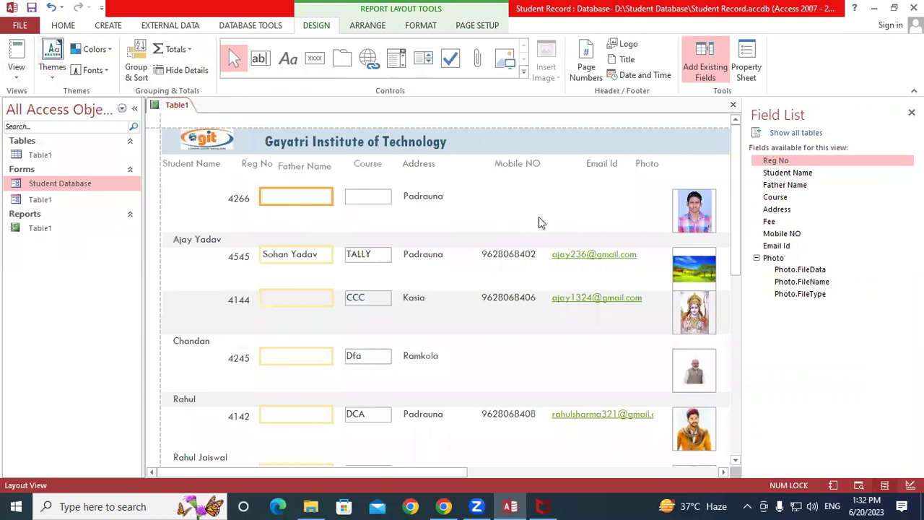
Step: Check the rethemed report in Report View and Print Preview, accepting the section width notice, and close the preview
left_click(16, 67)
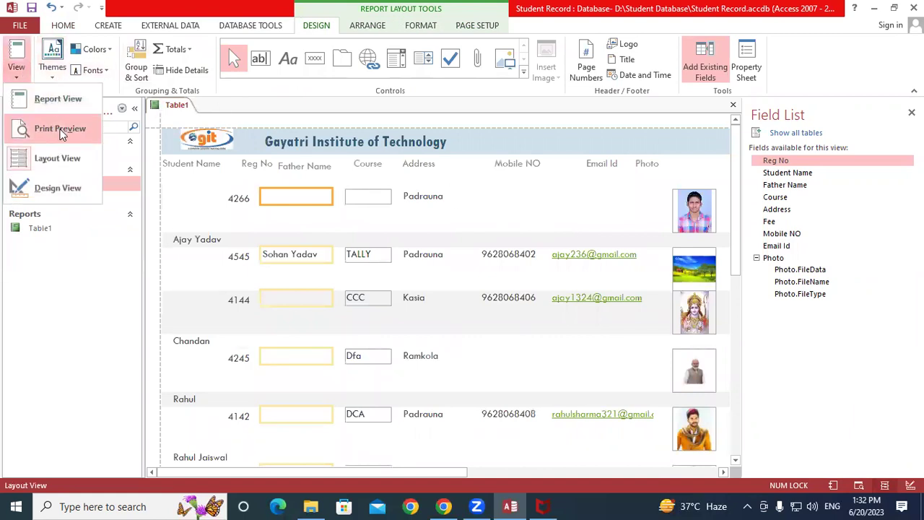
left_click(58, 98)
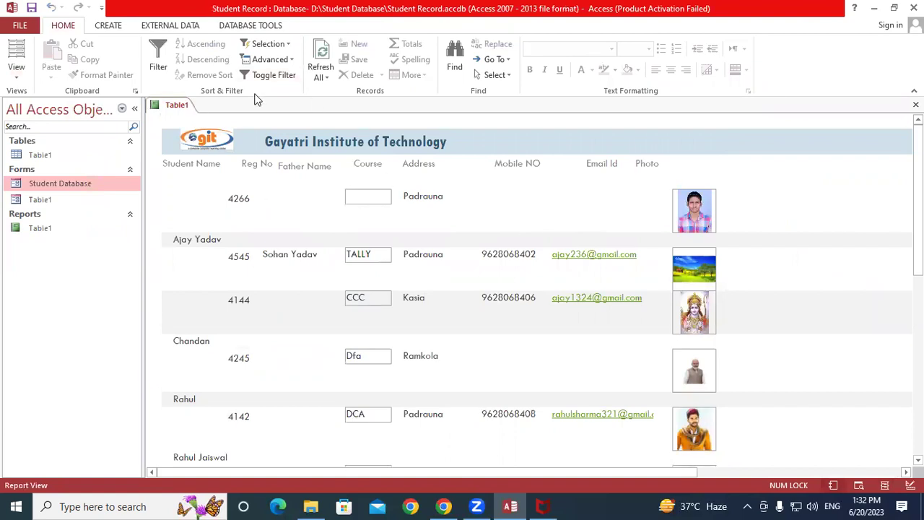
left_click(16, 66)
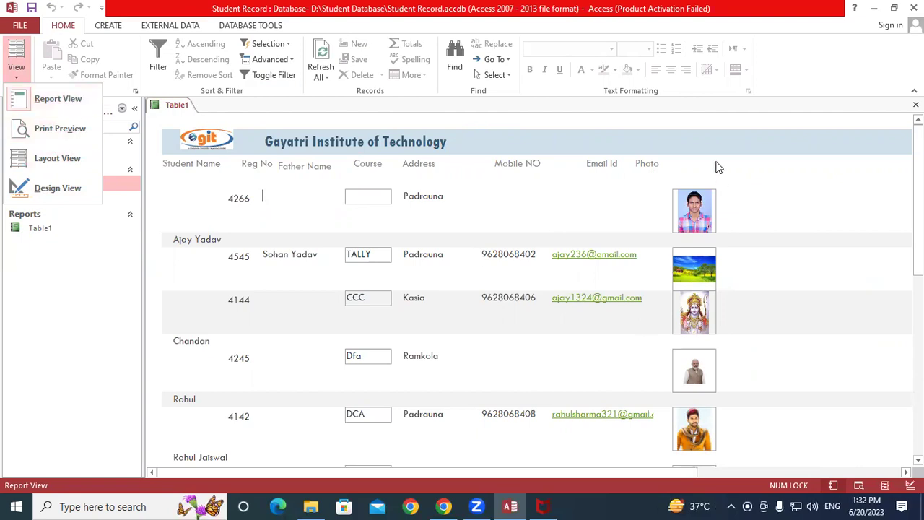
left_click(48, 127)
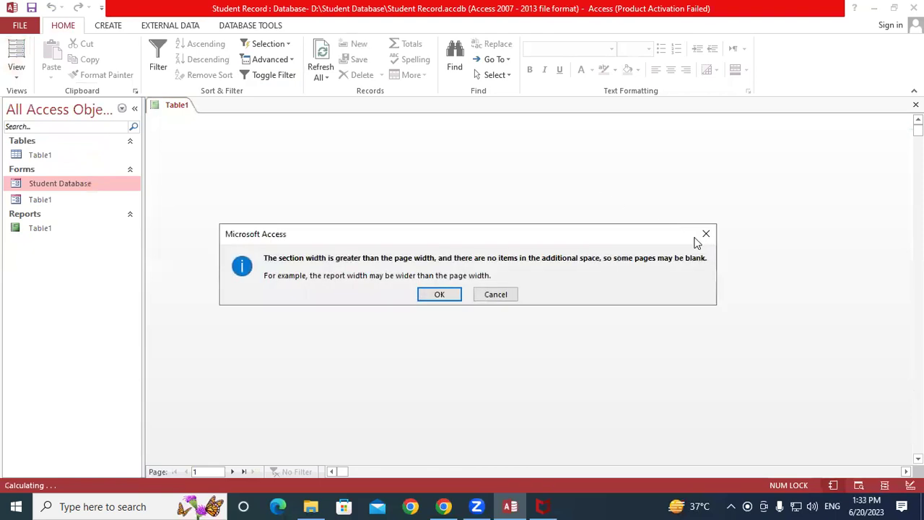
left_click(436, 294)
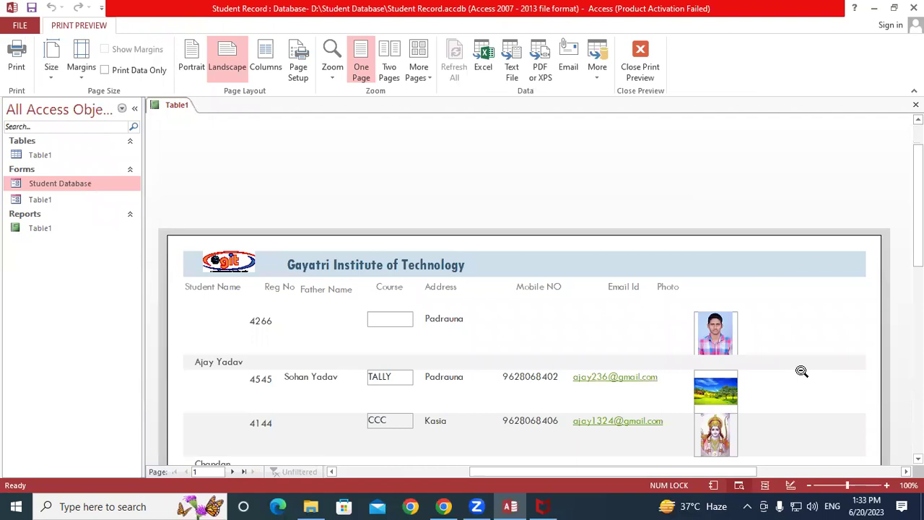
left_click(640, 66)
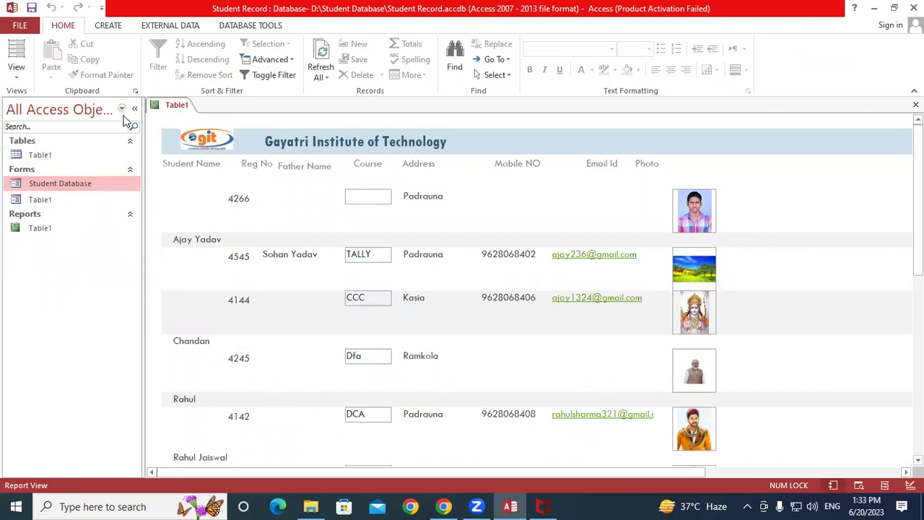
Step: Close the Table1 report
right_click(170, 104)
left_click(171, 102)
right_click(169, 99)
left_click(198, 123)
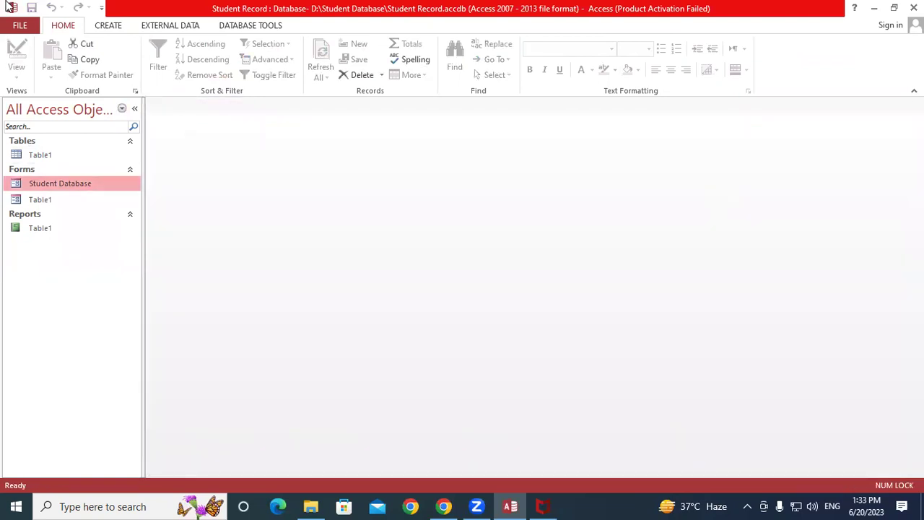
Step: Review the Table1 table, the Student Database form and the Table1 report, and close all three
double_click(43, 154)
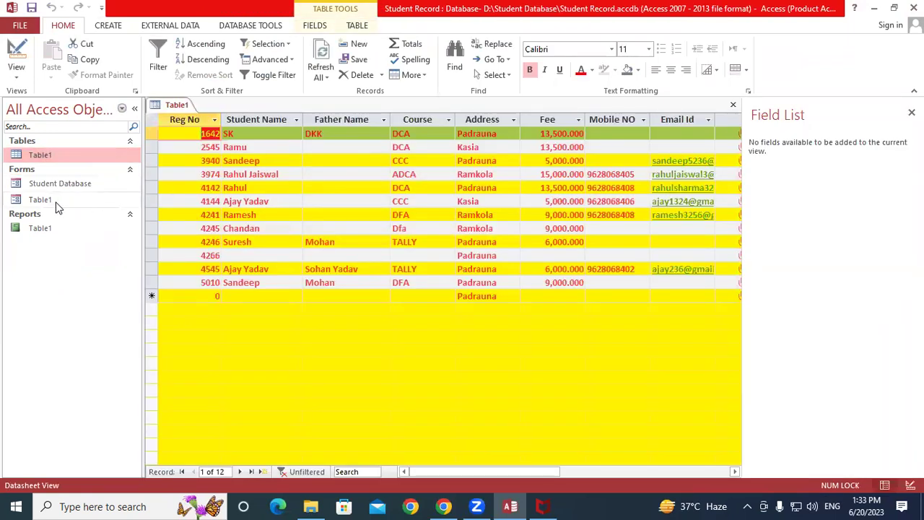
double_click(60, 183)
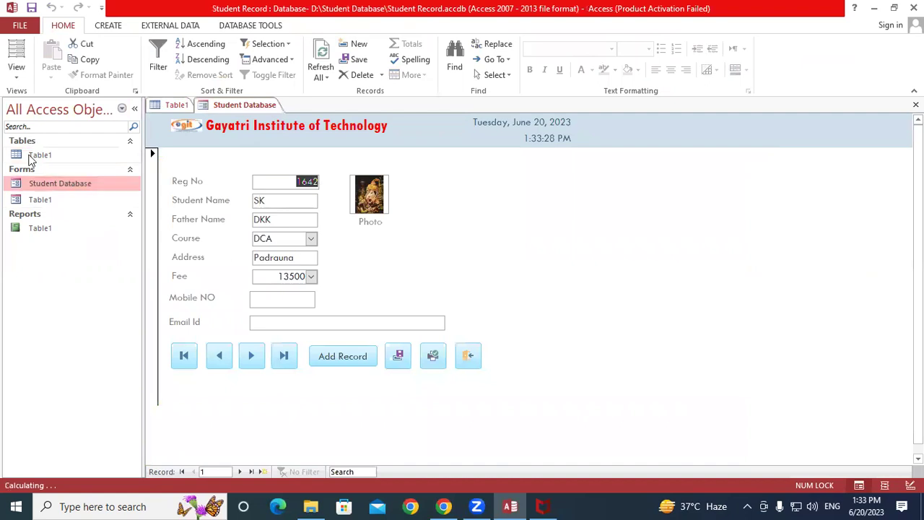
double_click(64, 230)
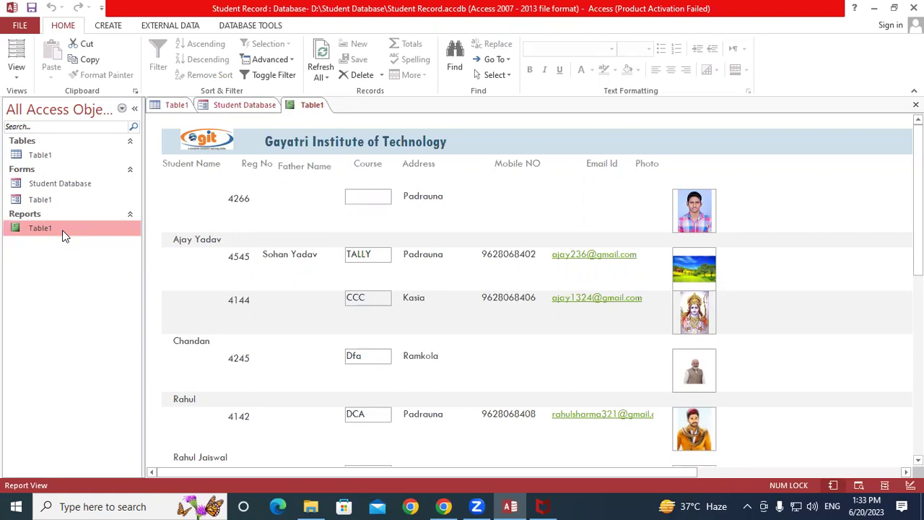
right_click(308, 106)
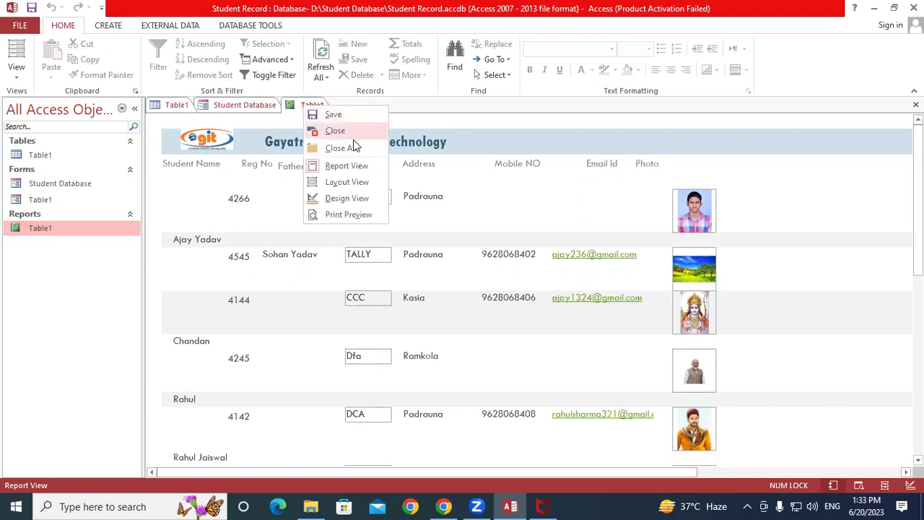
left_click(353, 139)
right_click(284, 110)
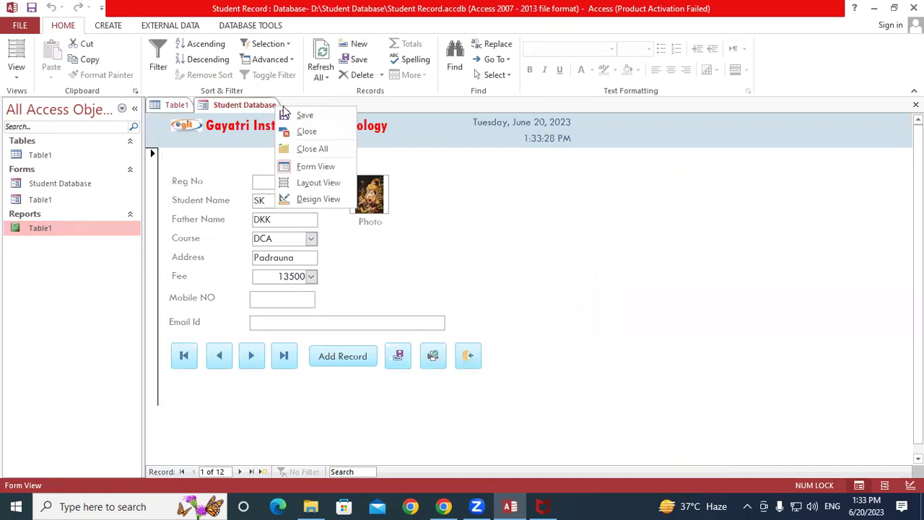
left_click(306, 131)
right_click(181, 109)
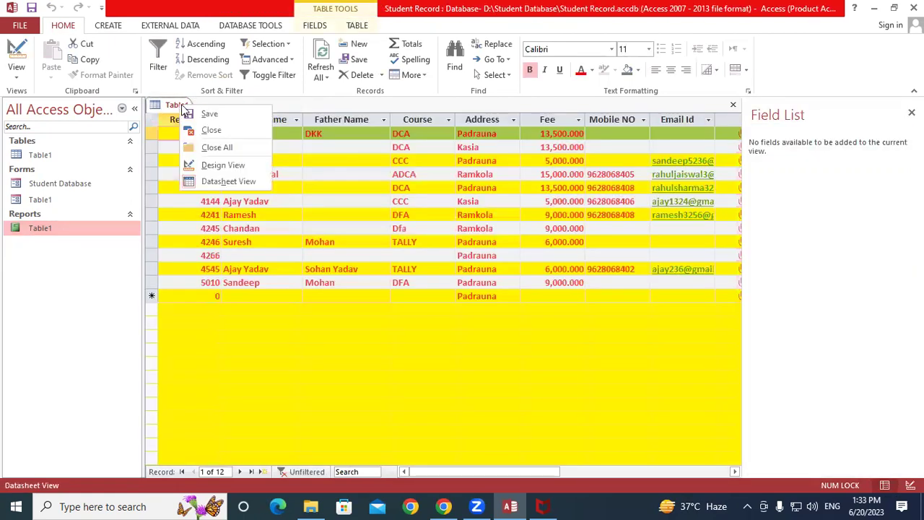
left_click(211, 130)
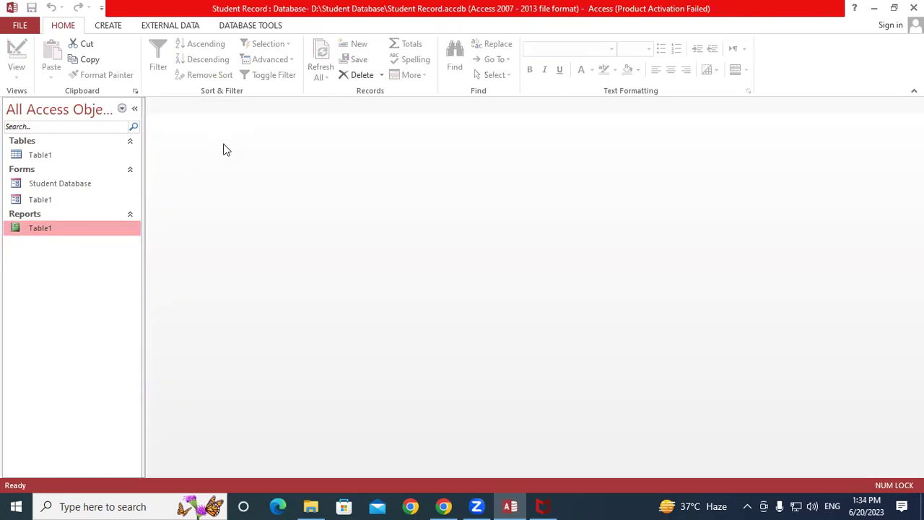
Step: Create a new report of the student records and narrow its Reg No column to about 0.5 inch
left_click(97, 29)
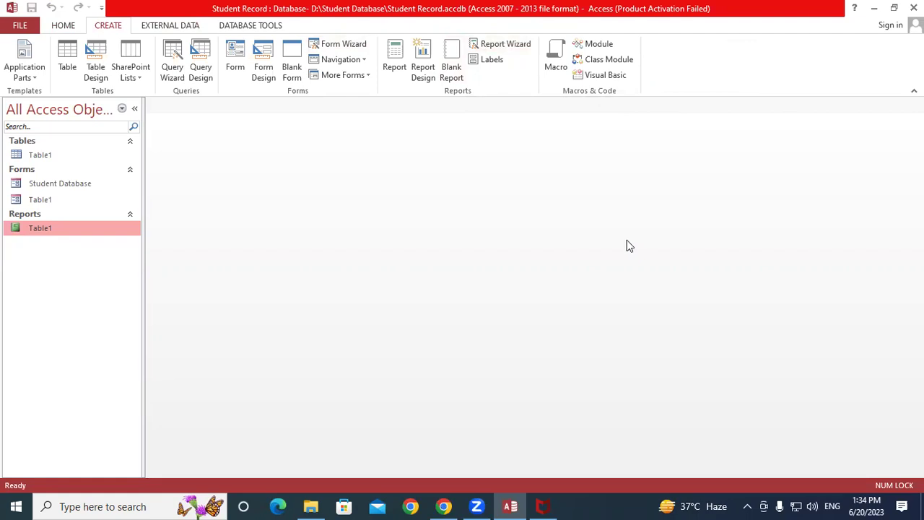
left_click(397, 55)
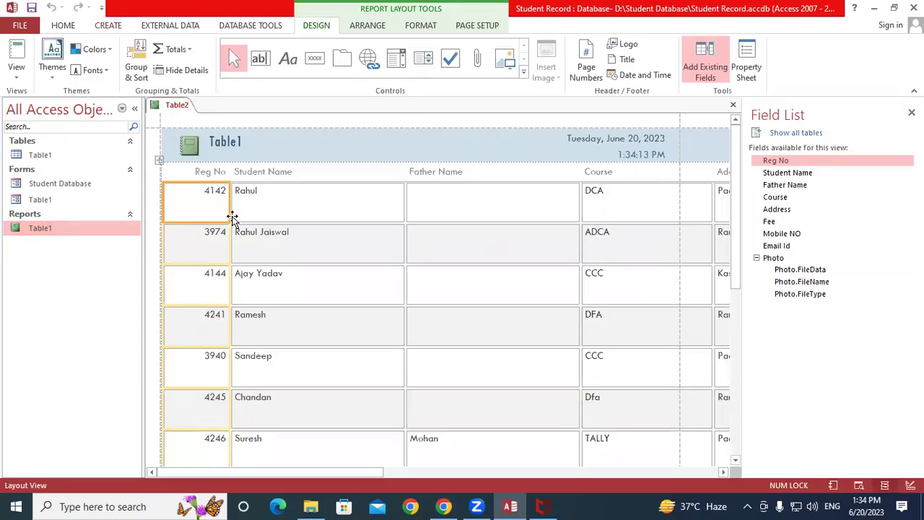
left_click_drag(226, 199, 197, 196)
Step: Narrow the Student Name and Father Name columns of the new report to about 1.1 inches each
left_click(227, 195)
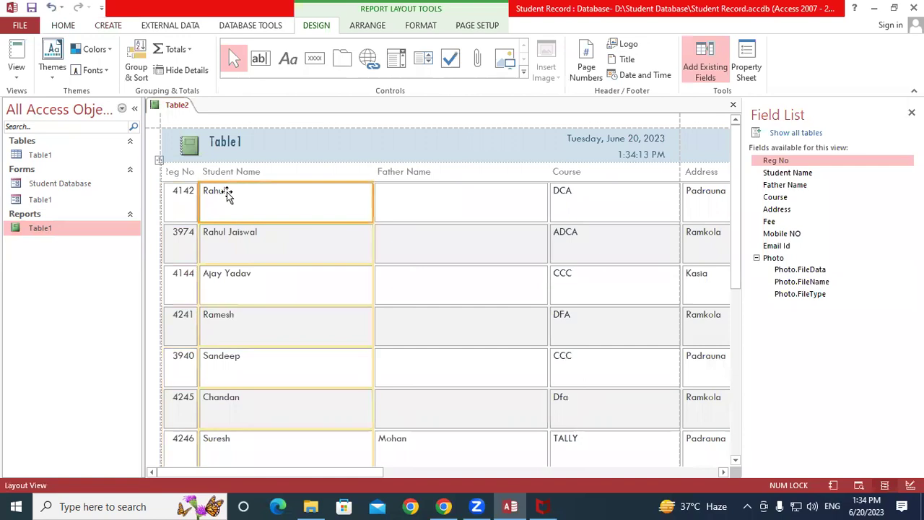
left_click_drag(372, 194, 270, 202)
left_click(360, 199)
left_click_drag(446, 203, 346, 192)
Step: Narrow the Course column to about 0.75 inch and the Address column to about 0.95 inch
left_click(458, 211)
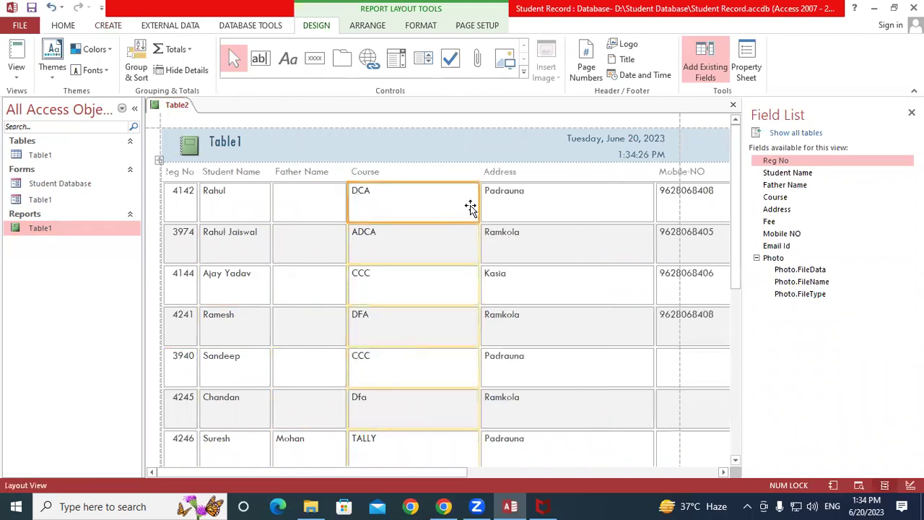
left_click_drag(479, 204, 401, 202)
left_click(497, 210)
left_click_drag(570, 199, 457, 196)
Step: Narrow the new report's Mobile NO column to about 1 inch and its Email Id column to about 1.9 inches
left_click(558, 199)
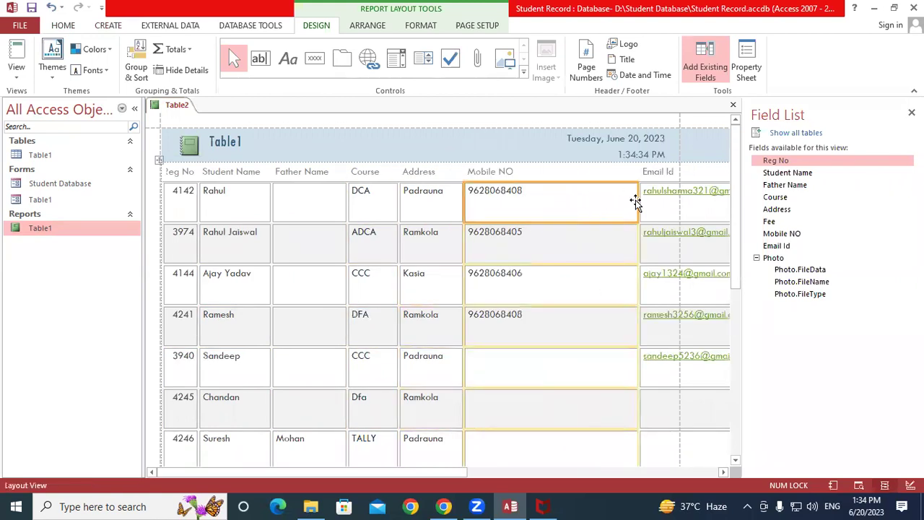
left_click_drag(635, 202, 531, 200)
left_click(577, 205)
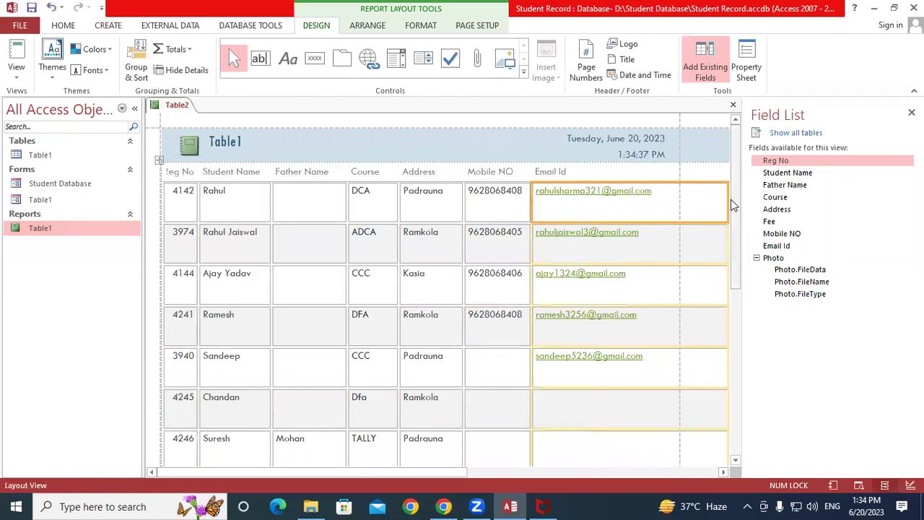
left_click_drag(728, 198, 653, 200)
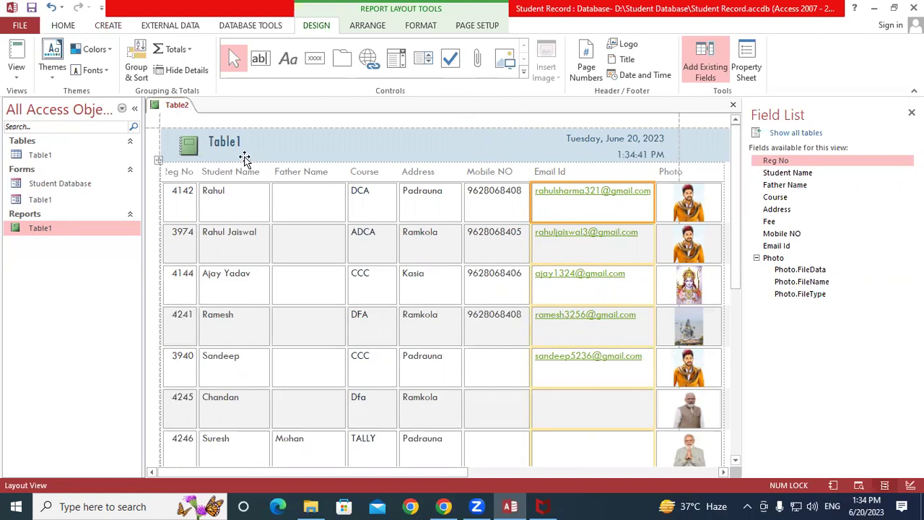
Step: Check the fitted columns in Report View and reopen the report in Design View
left_click(224, 144)
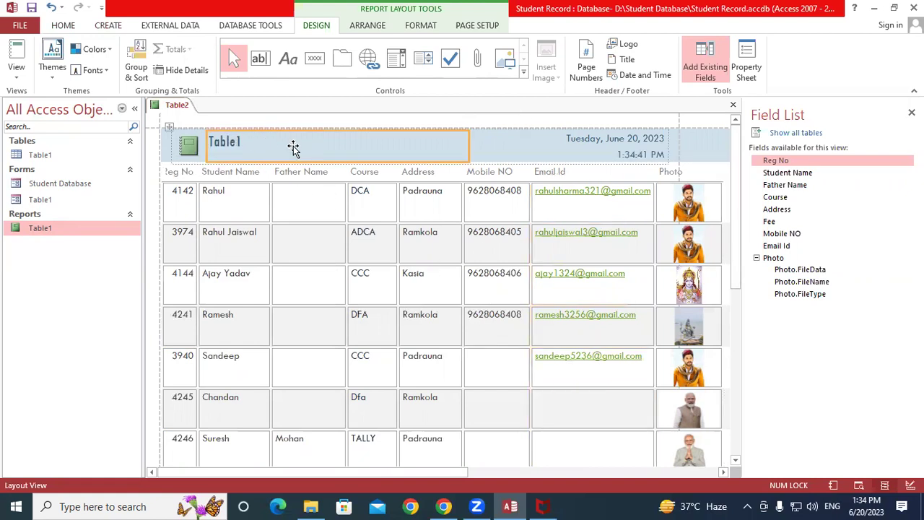
left_click(16, 72)
left_click(69, 96)
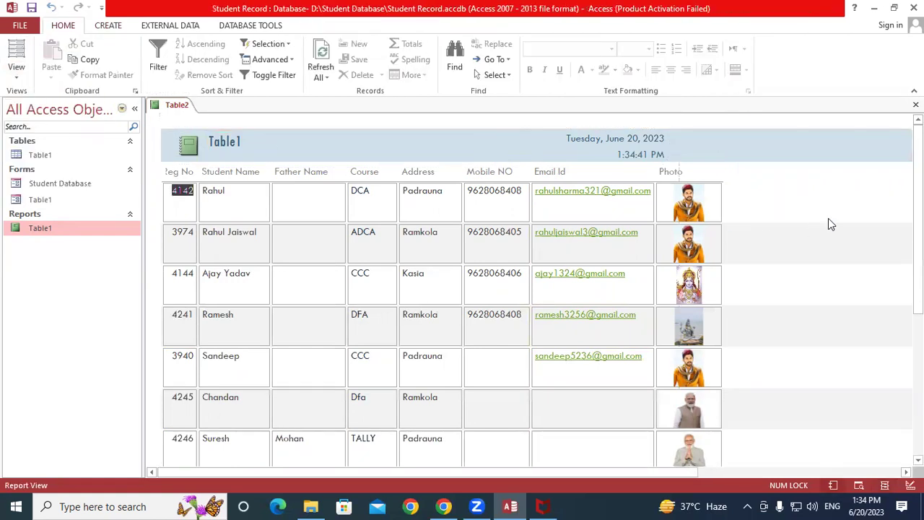
left_click(225, 142)
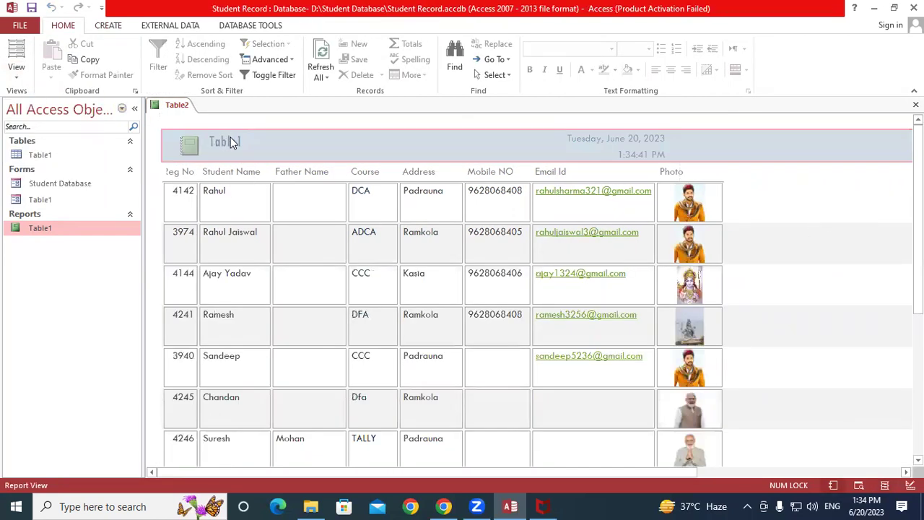
left_click(16, 72)
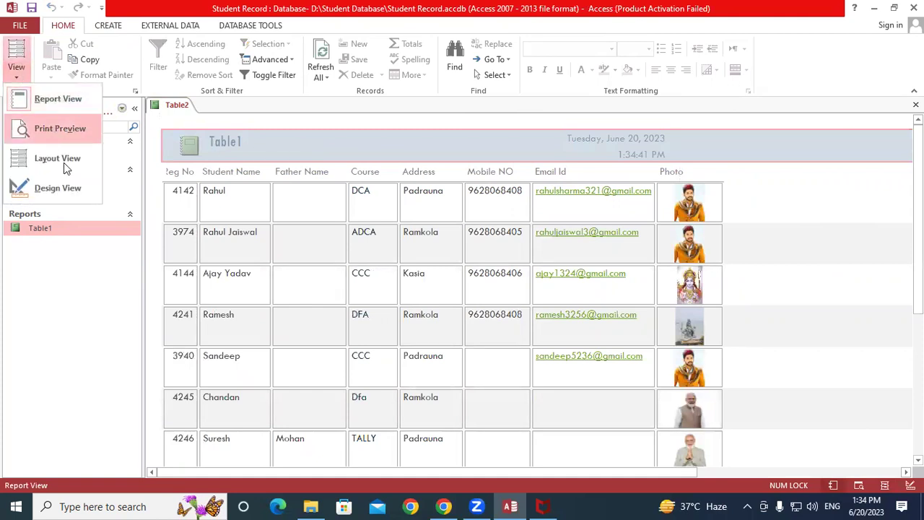
left_click(54, 184)
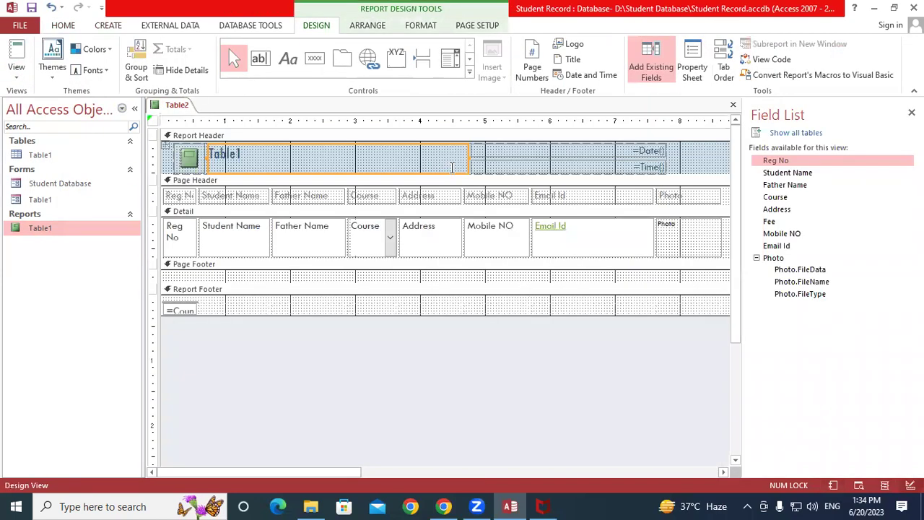
Step: Replace the title in the report header with "Gayatri Institute of Technology"
left_click(242, 157)
left_click_drag(245, 154, 210, 154)
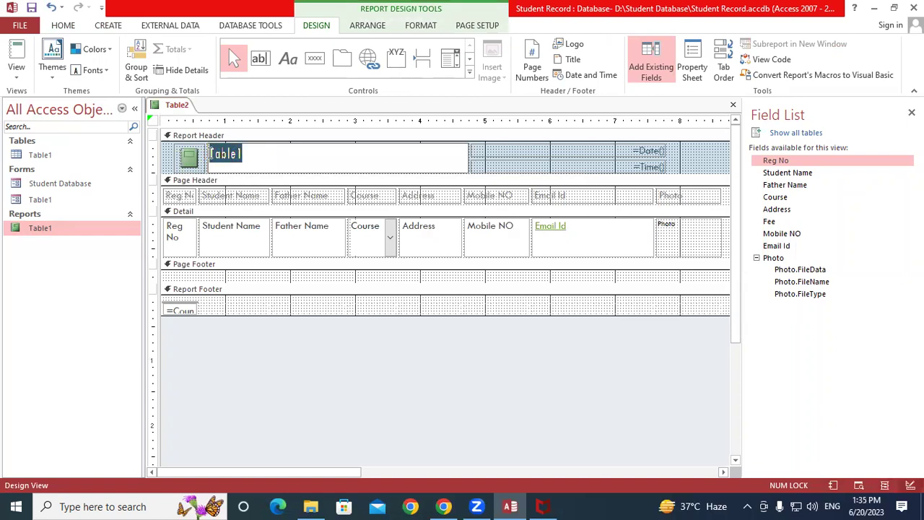
type("Sys")
key("BackSpace")
key("BackSpace")
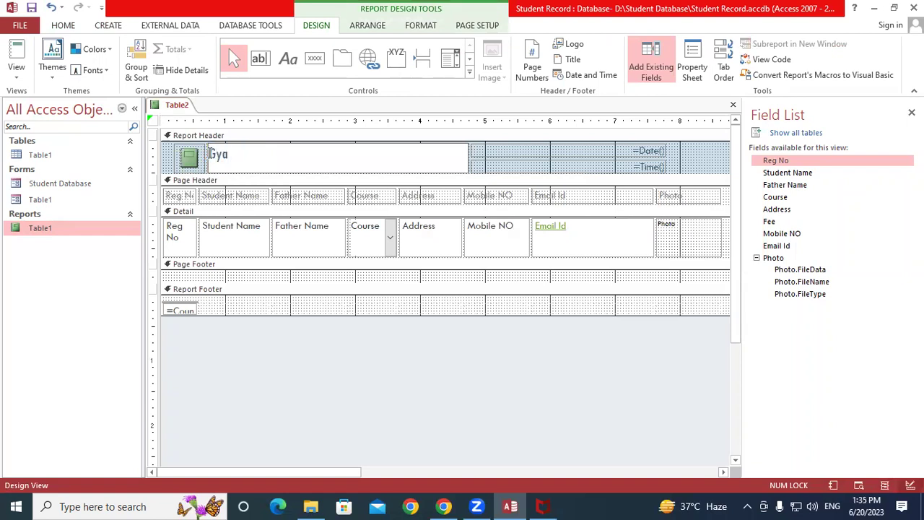
type("ayatri Institute")
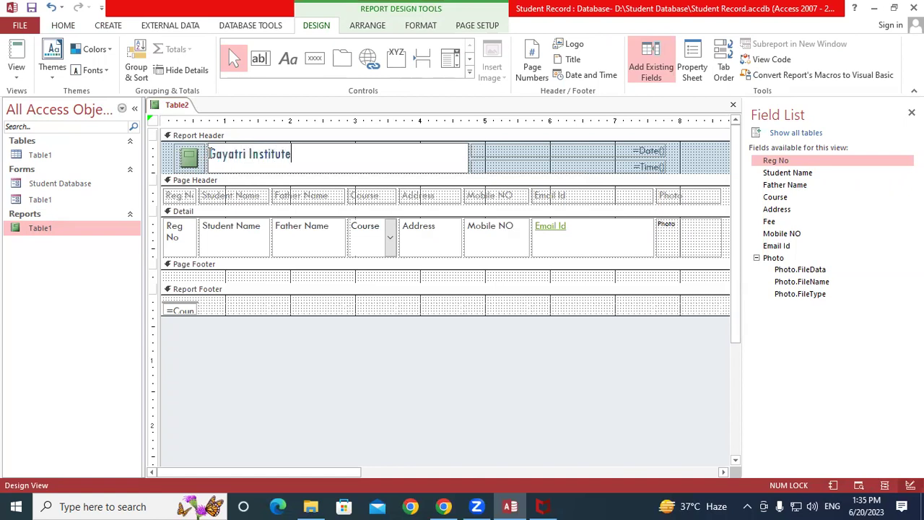
type(" of Technology")
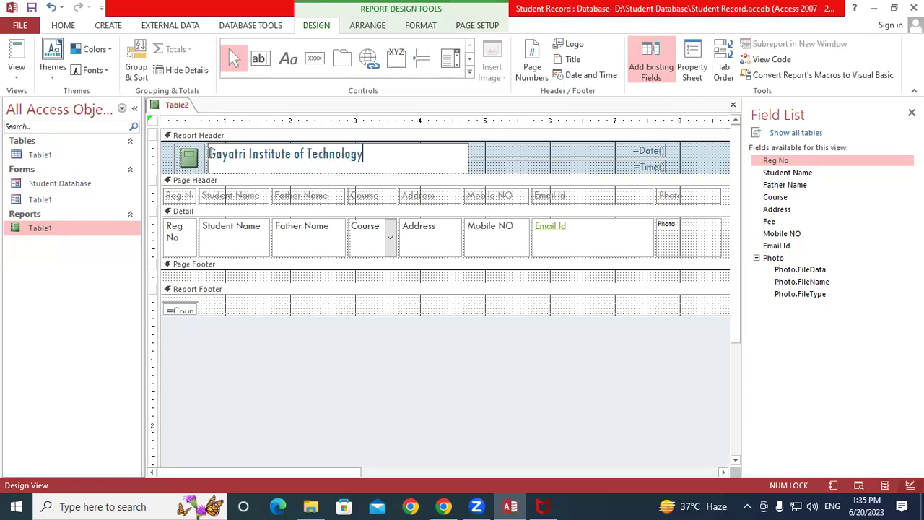
Step: Save the new report as Table2 and show it in Report View
right_click(168, 105)
left_click(189, 119)
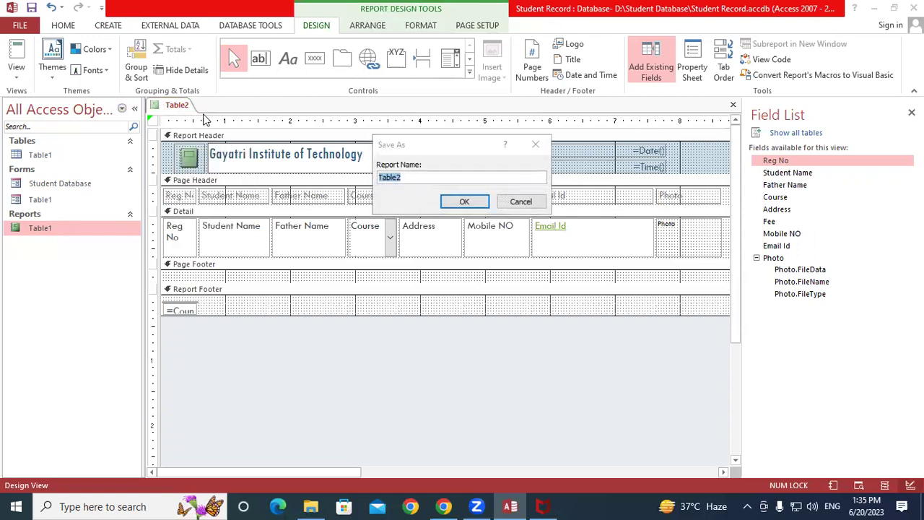
left_click(466, 201)
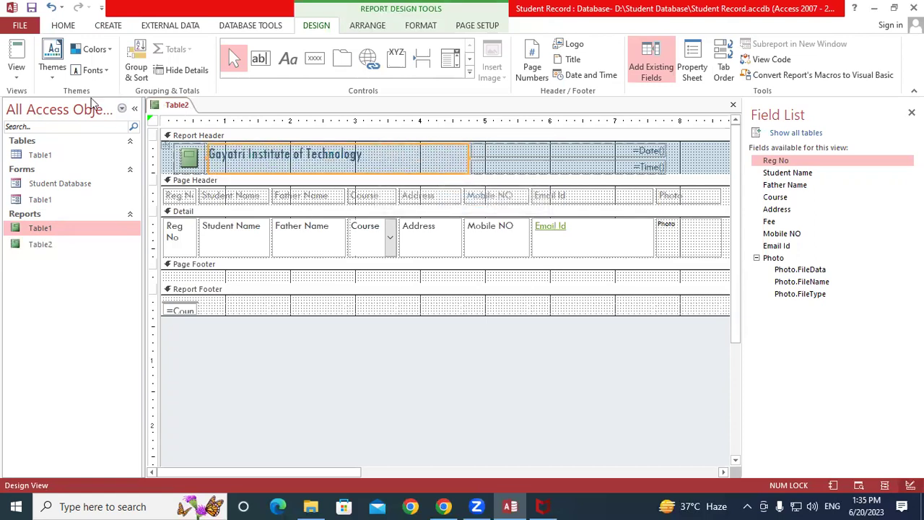
left_click(16, 72)
left_click(35, 98)
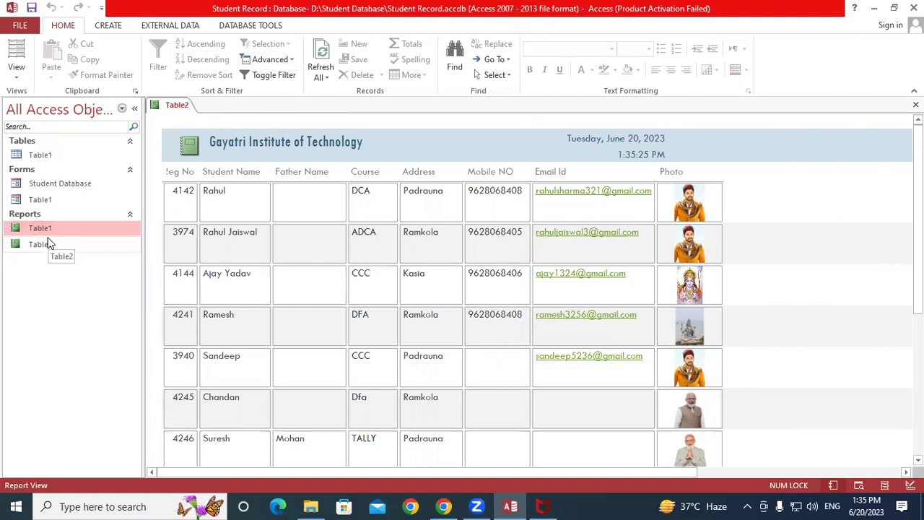
Step: Save the Table2 report again and close it
right_click(177, 106)
left_click(207, 122)
right_click(175, 106)
left_click(210, 136)
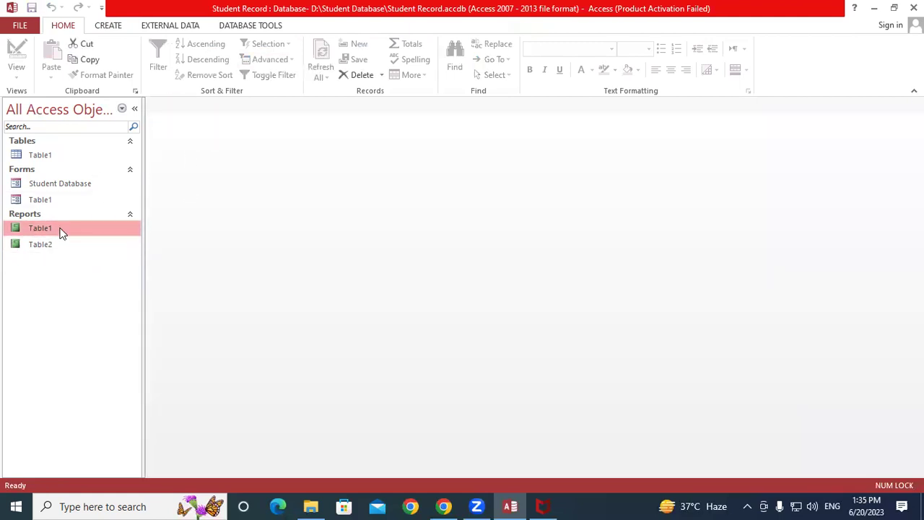
Step: Open the Table1 and Table2 reports to compare their layouts, and close both
double_click(62, 231)
left_click(72, 252)
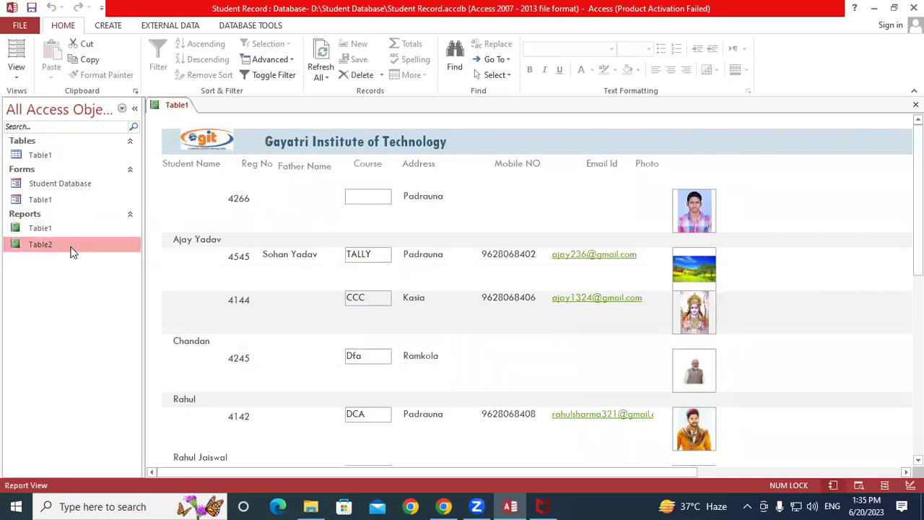
double_click(72, 251)
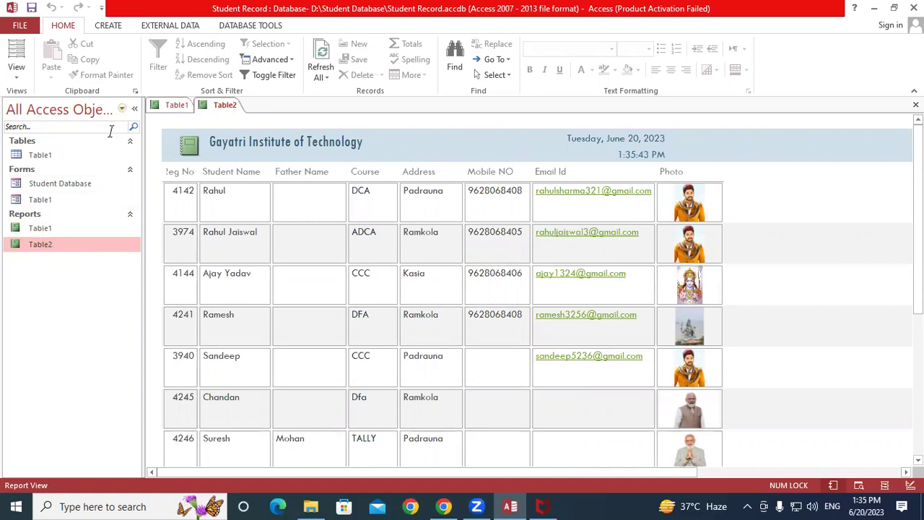
right_click(229, 106)
left_click(262, 132)
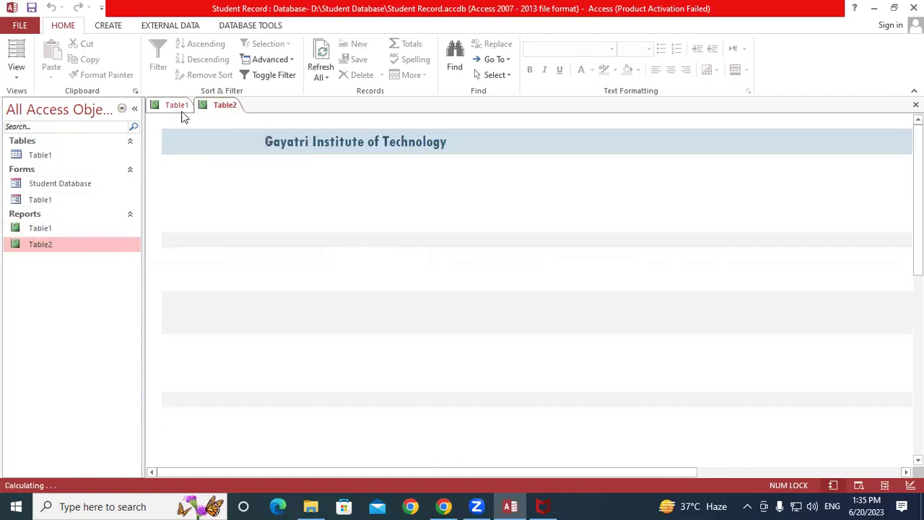
right_click(178, 106)
left_click(209, 130)
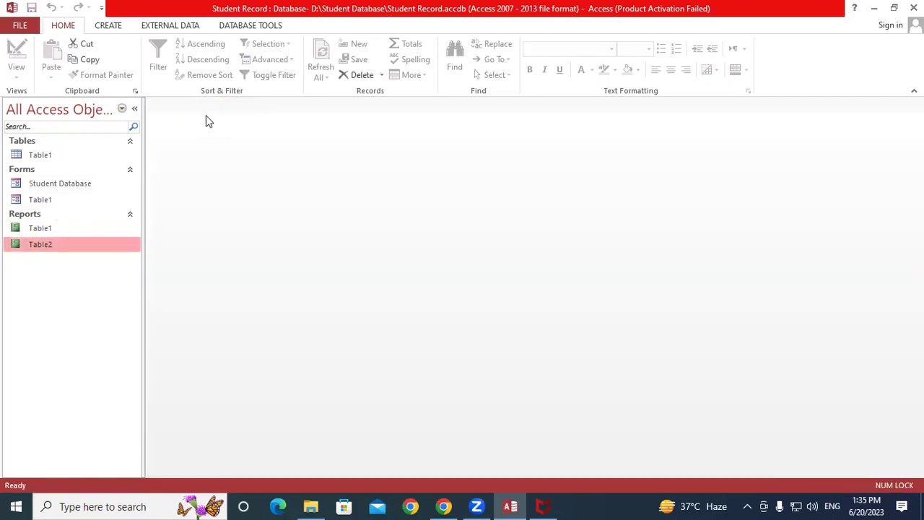
left_click(108, 26)
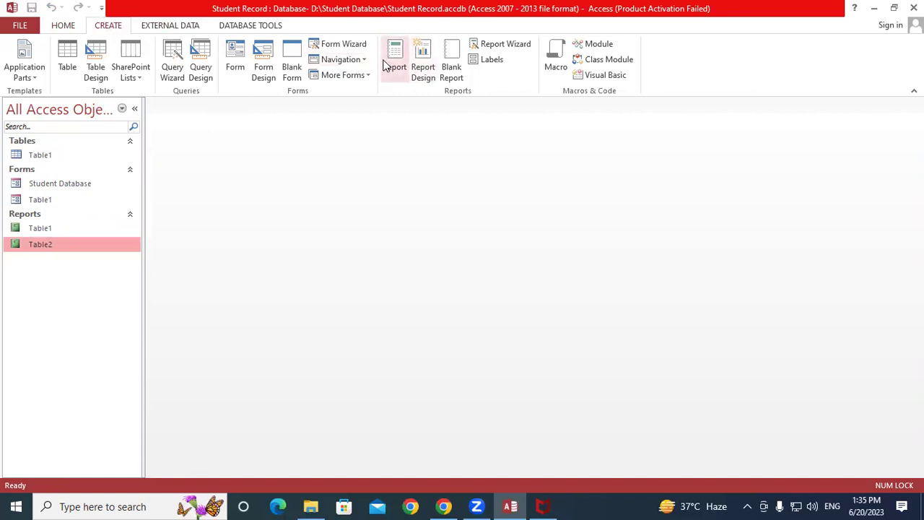
left_click(426, 62)
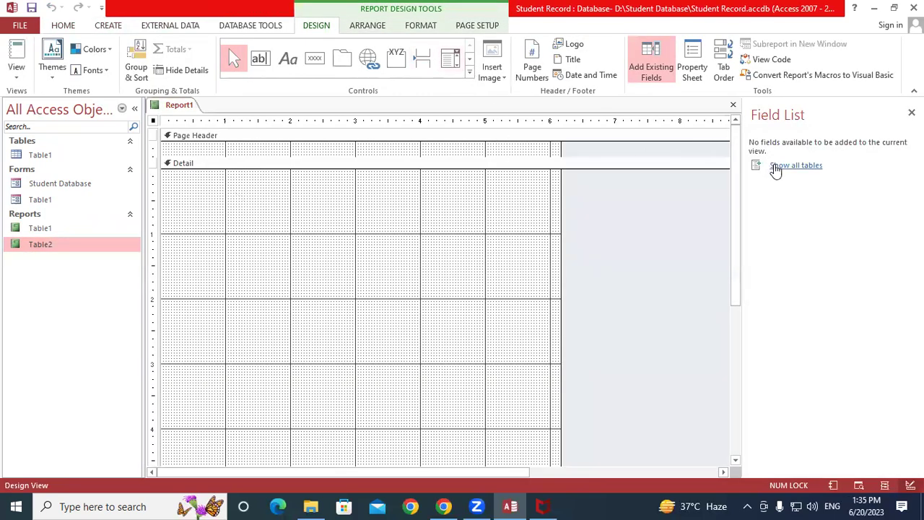
left_click(776, 166)
left_click(756, 168)
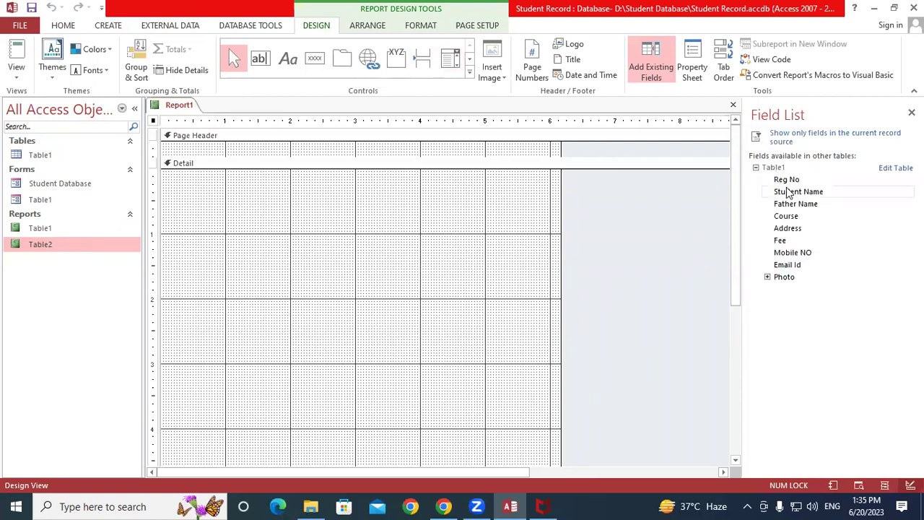
left_click(788, 179)
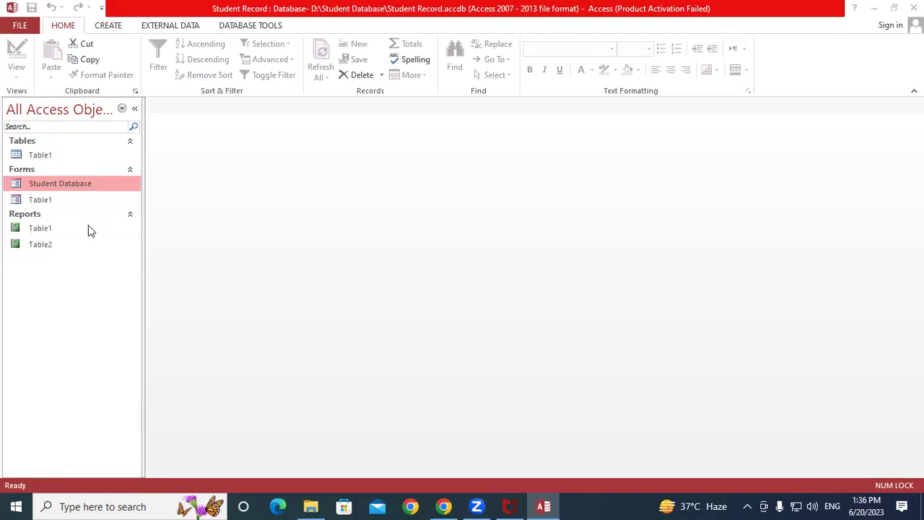
left_click(597, 385)
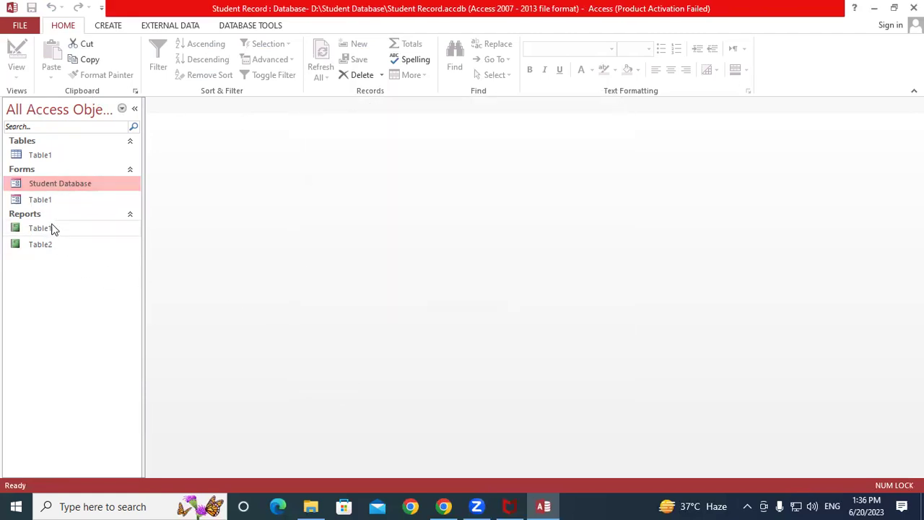
Step: Create an empty report in Design View and list the available fields of Table1
left_click(108, 25)
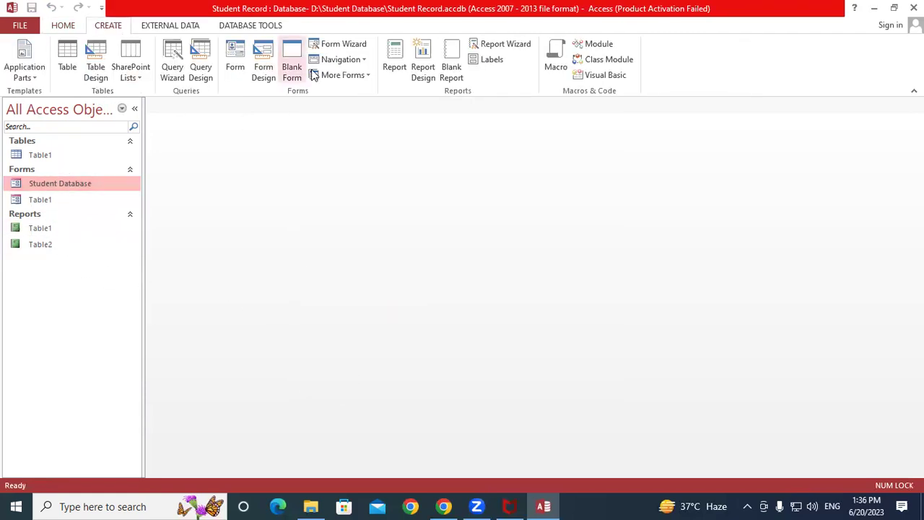
left_click(422, 60)
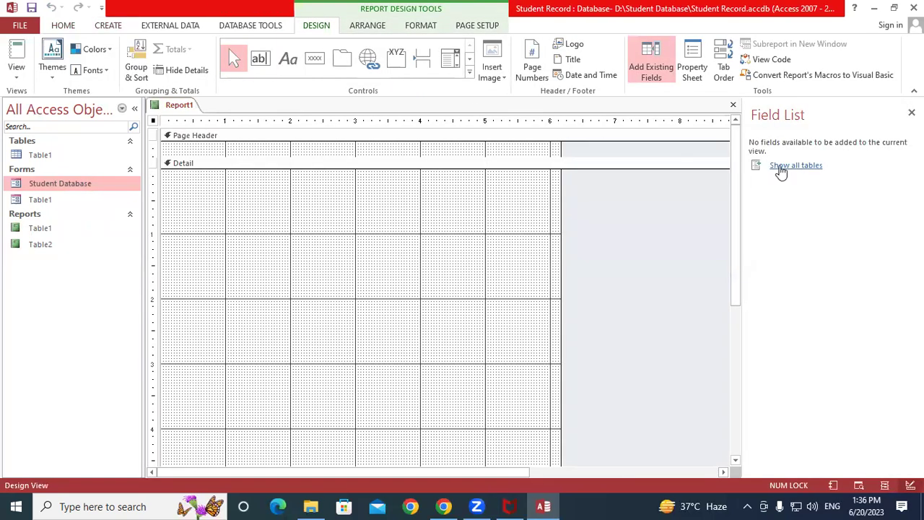
left_click(773, 166)
left_click(755, 167)
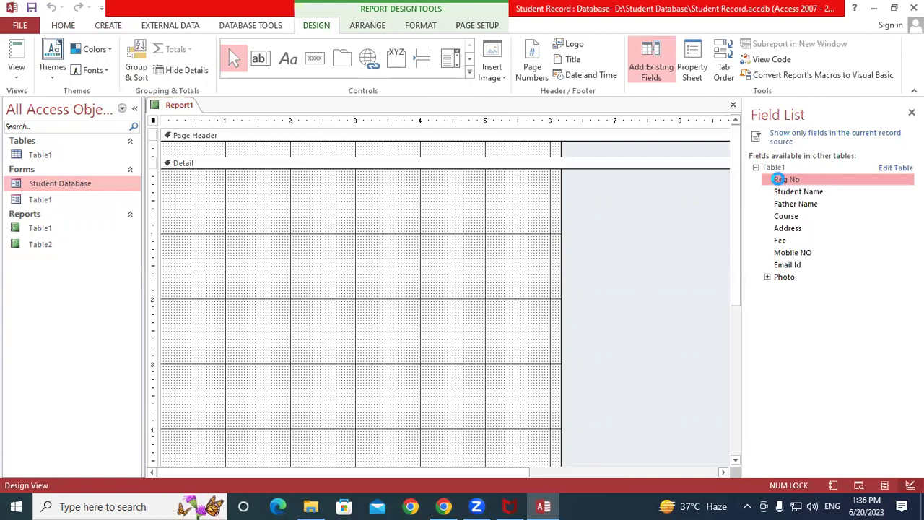
Step: Add the Reg No, Student Name, Father Name, Course and Address fields to the Detail section, starting about 1 inch down
left_click_drag(779, 179, 329, 229)
double_click(800, 192)
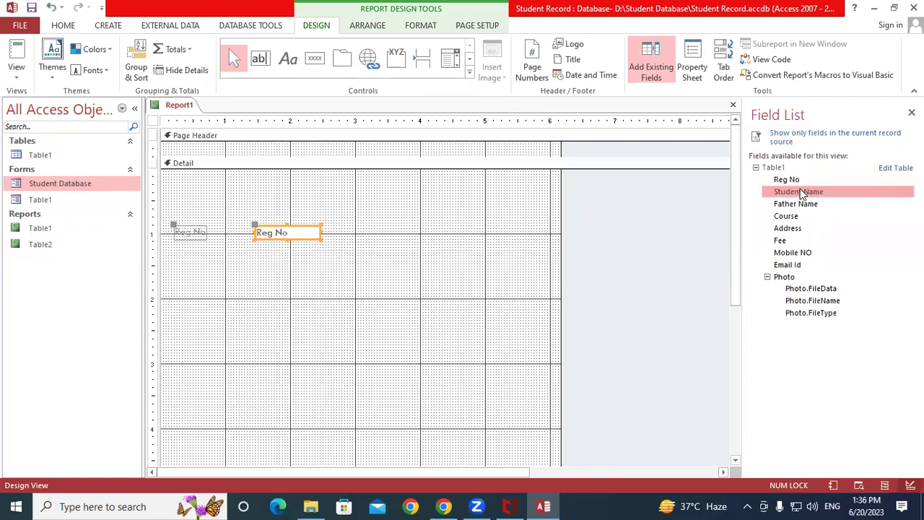
double_click(802, 205)
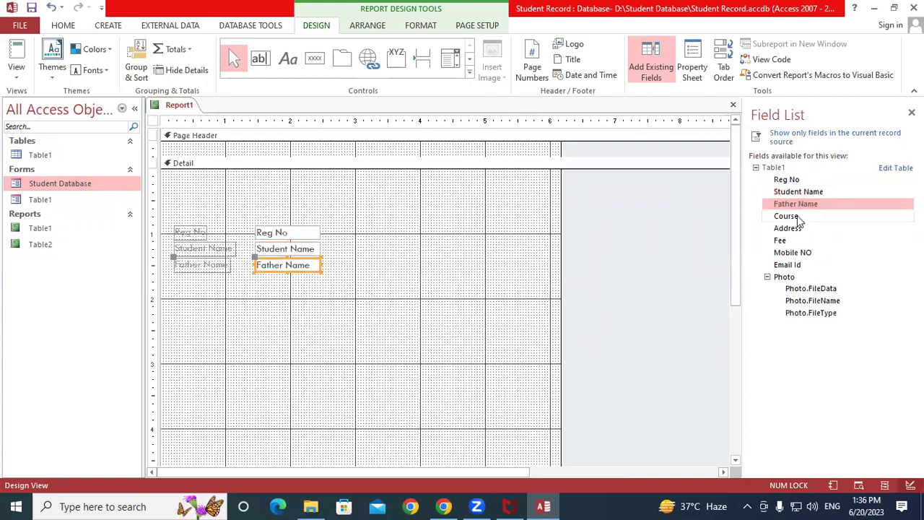
double_click(793, 217)
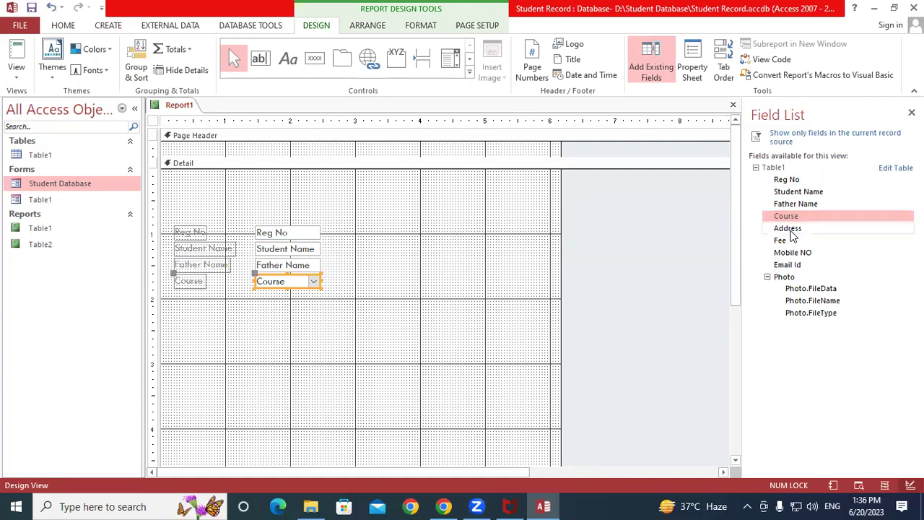
double_click(789, 229)
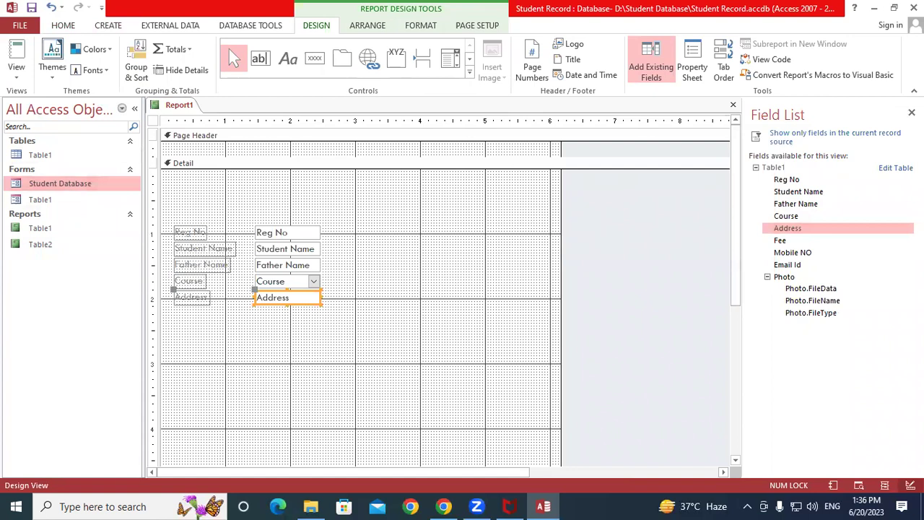
Step: Hide the field list, check the new report in Report View and return it to Design View
left_click(911, 112)
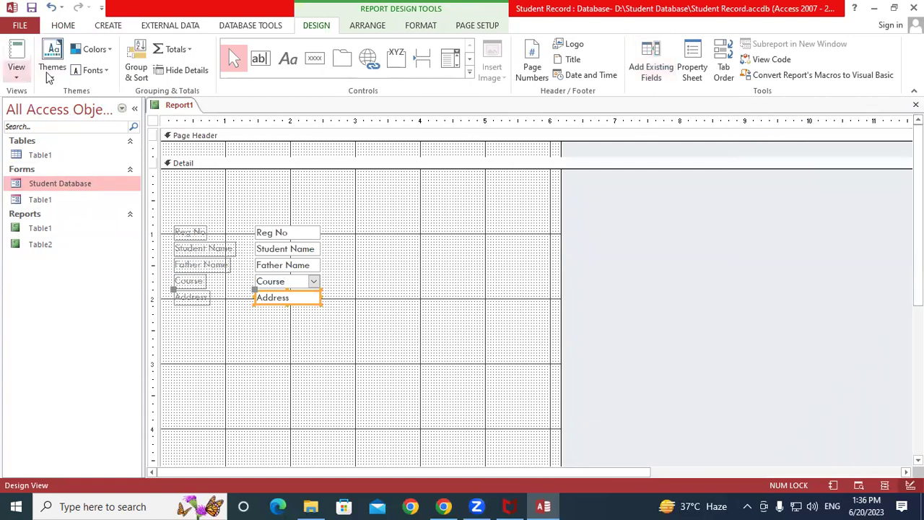
left_click(16, 73)
left_click(51, 96)
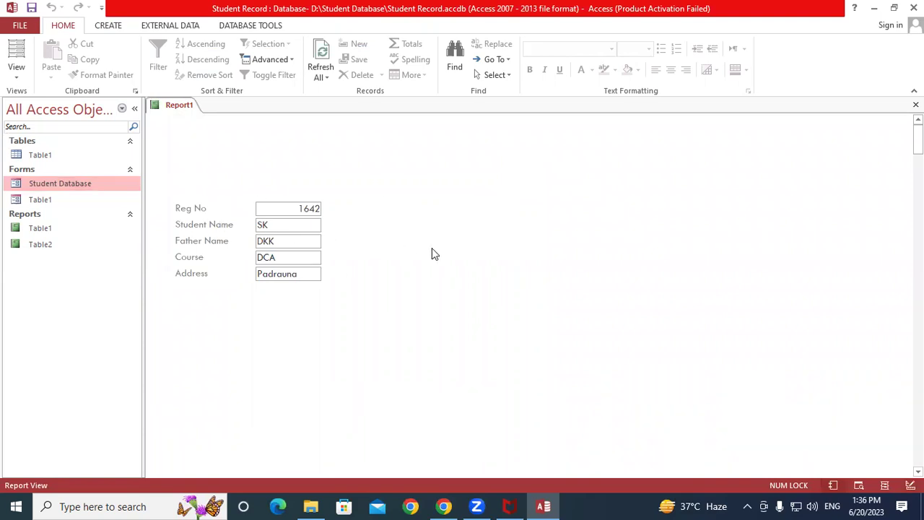
left_click(16, 70)
left_click(61, 187)
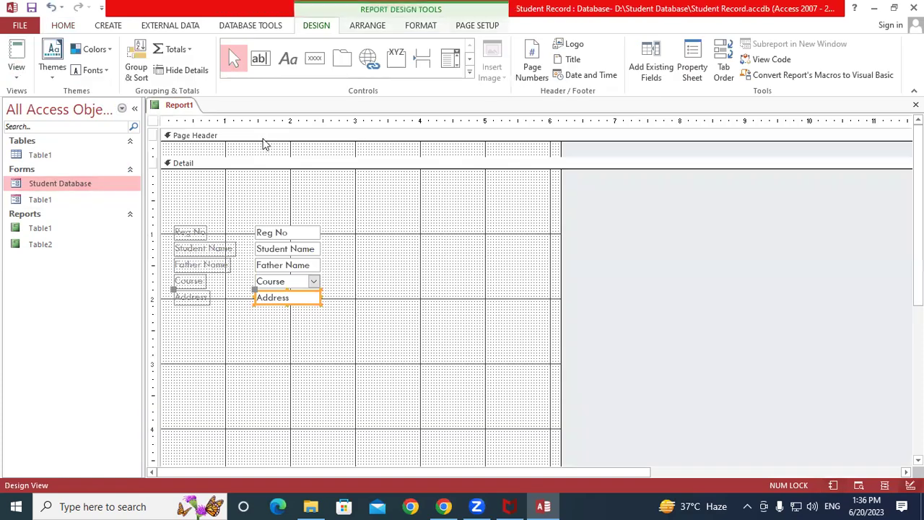
Step: Close the manually designed report and discard its unsaved design changes
right_click(191, 104)
left_click(217, 129)
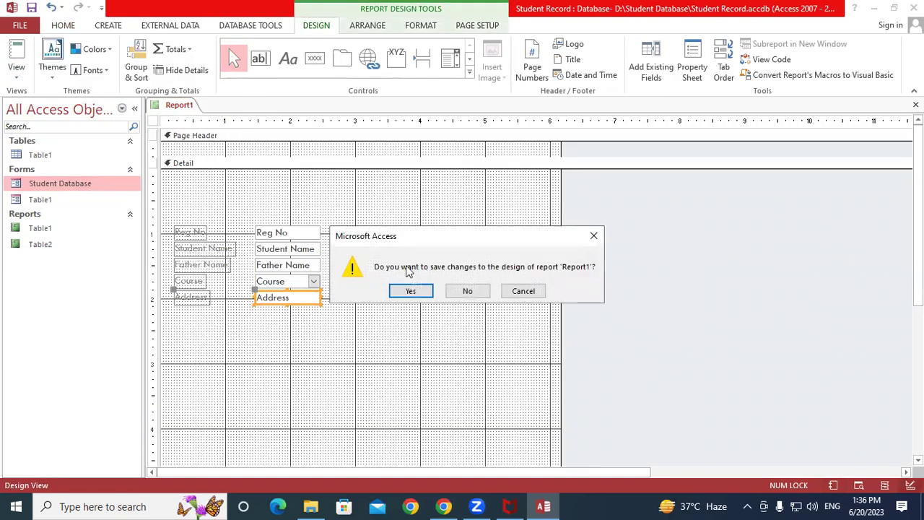
left_click(463, 293)
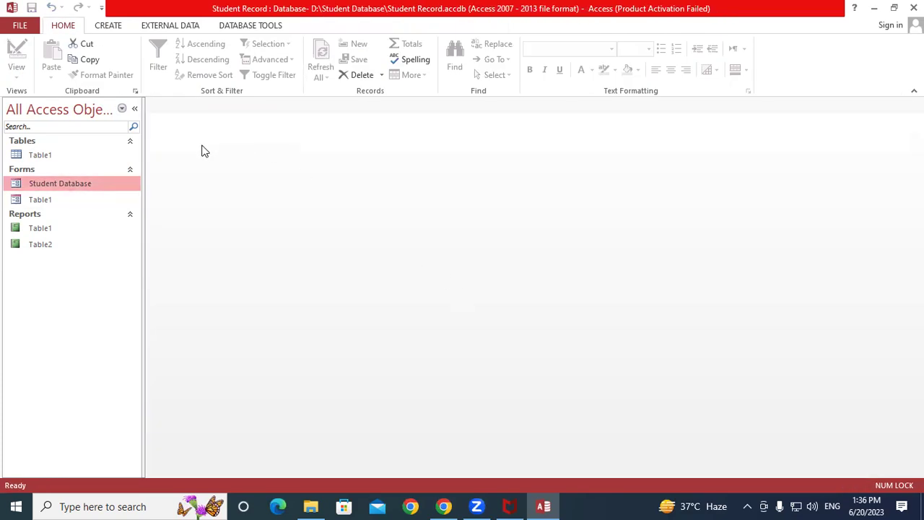
Step: Start a label report with the C2651 label size, 5/6" x 1 1/2", keeping the default text appearance
left_click(109, 26)
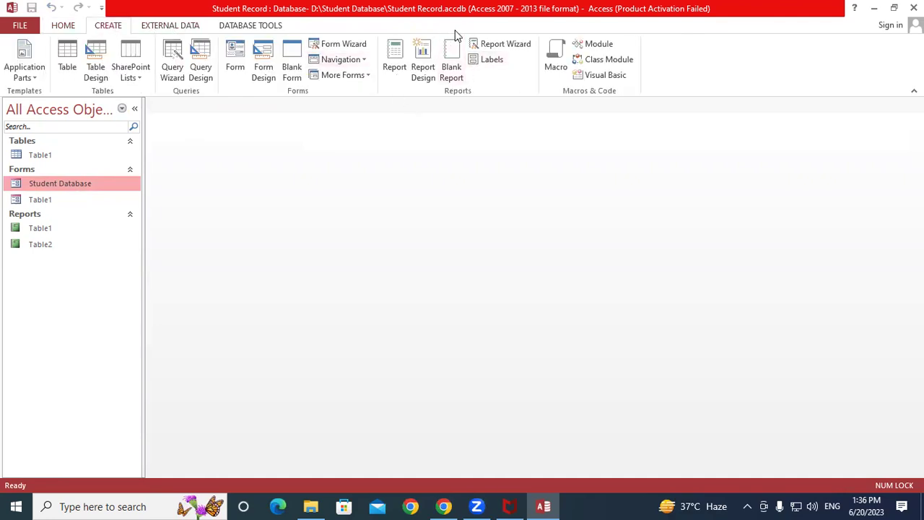
left_click(492, 60)
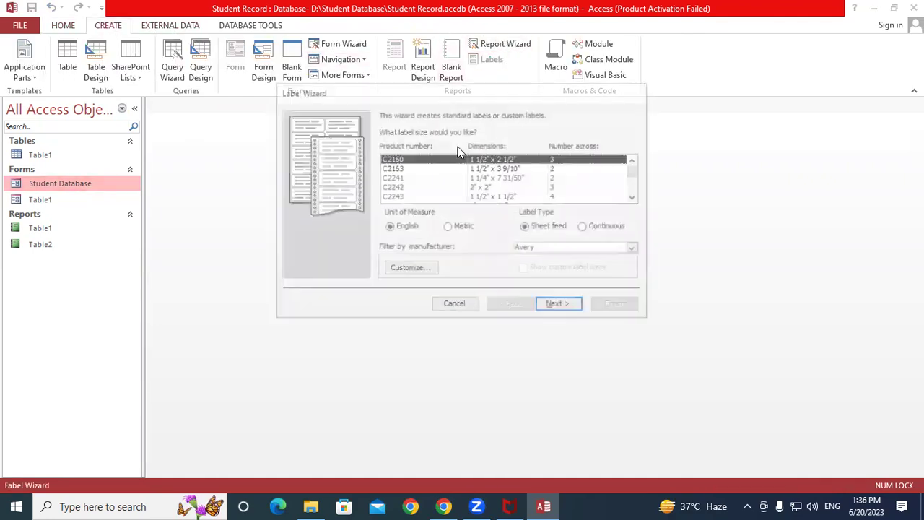
left_click(452, 179)
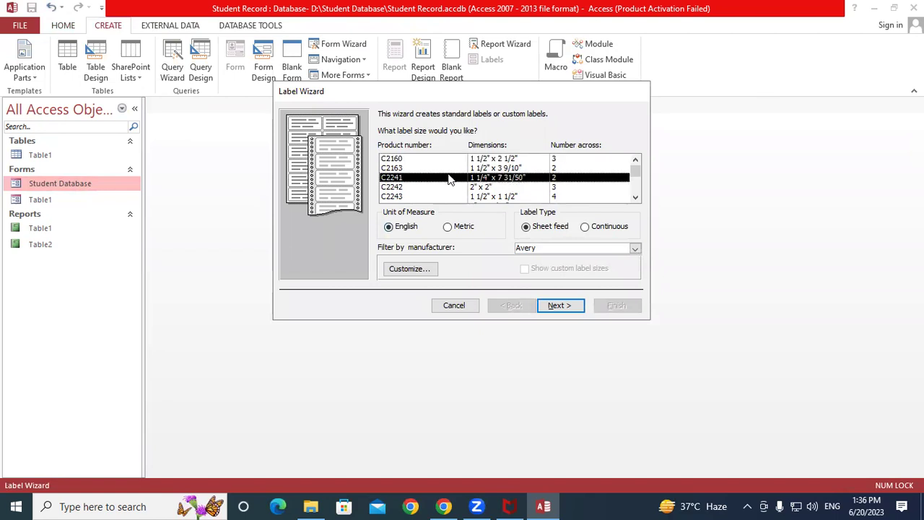
left_click(429, 188)
left_click(486, 178)
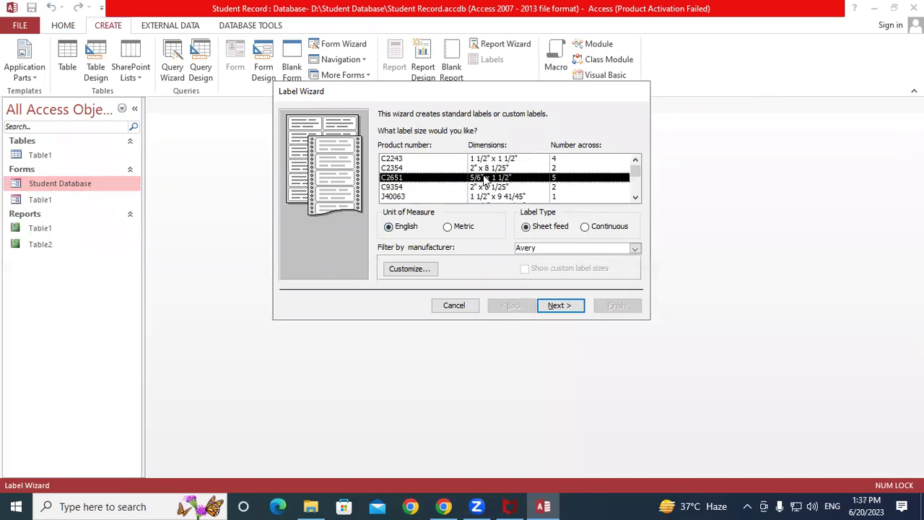
left_click(553, 306)
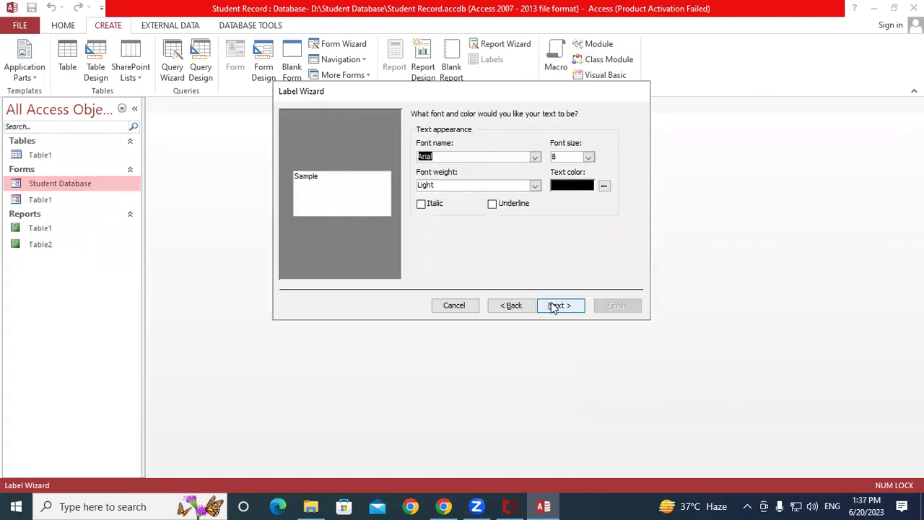
left_click(560, 306)
Step: Try to continue and finish the label wizard with an empty prototype label, dismissing each notice
left_click(562, 308)
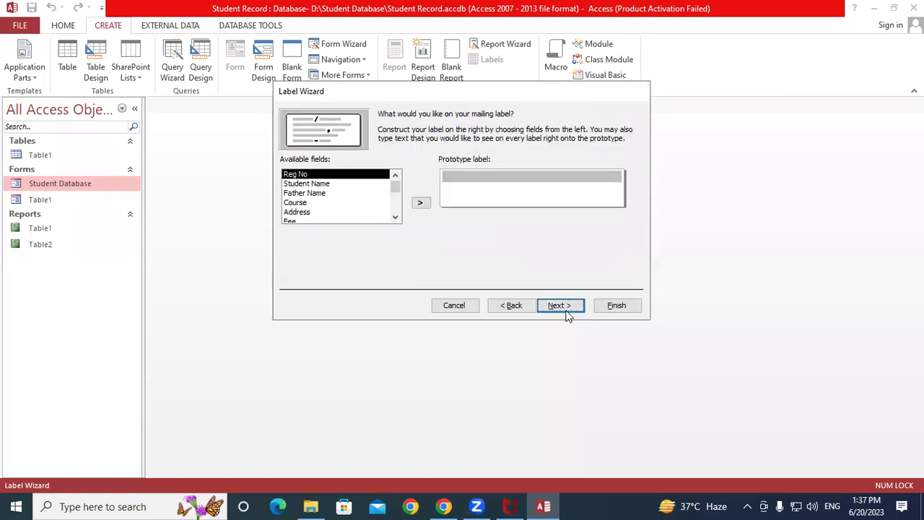
left_click(471, 291)
left_click(616, 306)
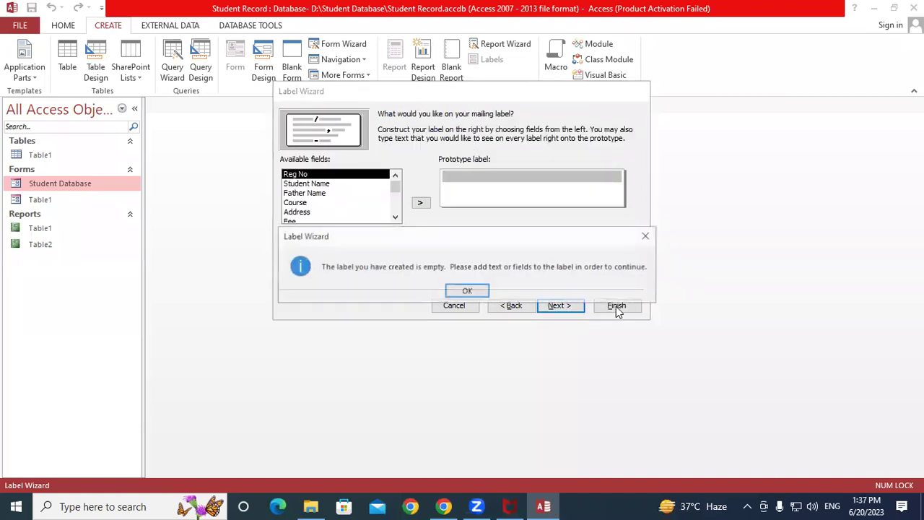
left_click(468, 291)
left_click(616, 306)
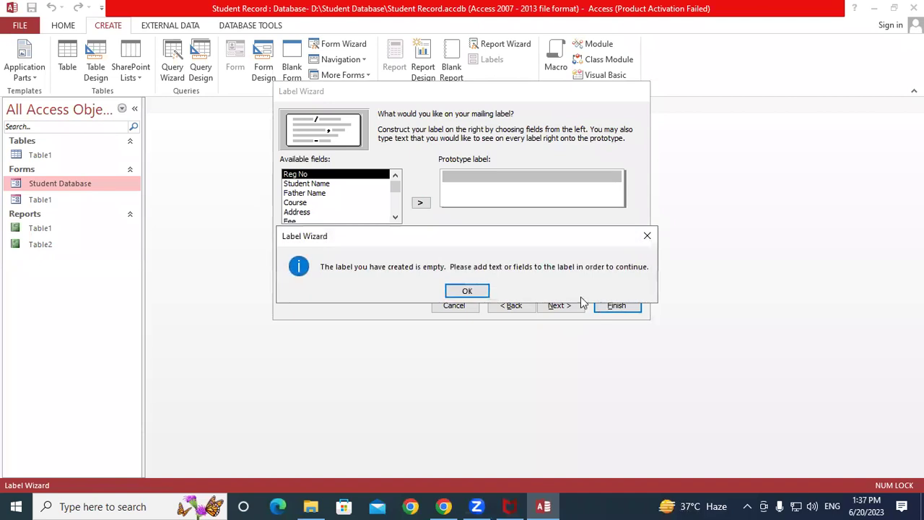
left_click(467, 291)
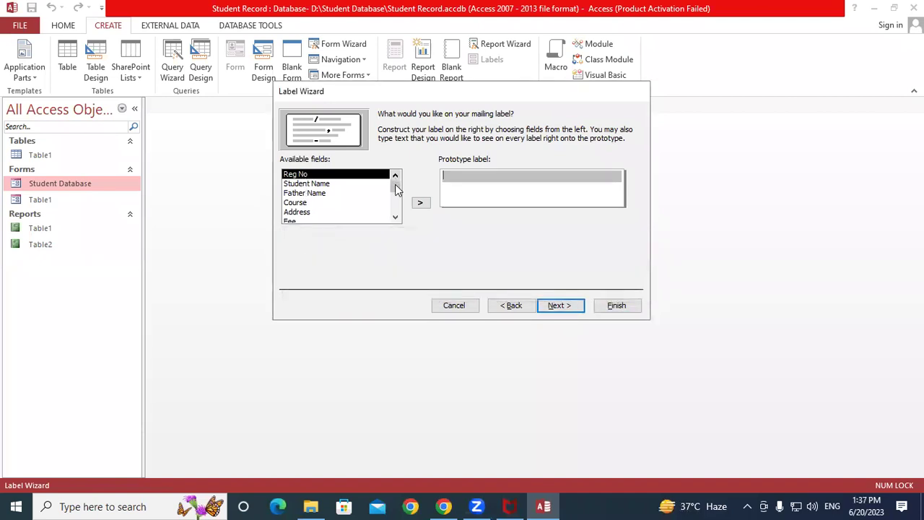
Step: Add the Reg No, Student Name, Course and Fee fields to the prototype label and continue to the sorting options
left_click(420, 202)
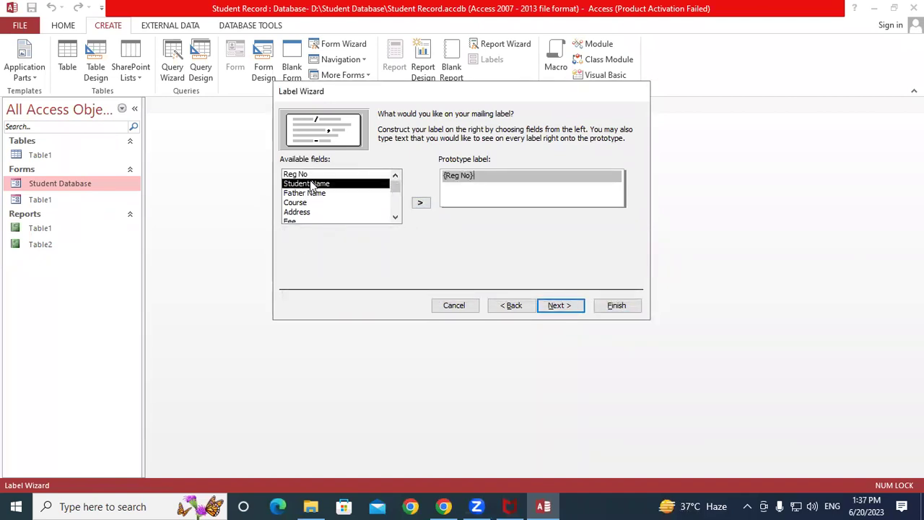
left_click(420, 204)
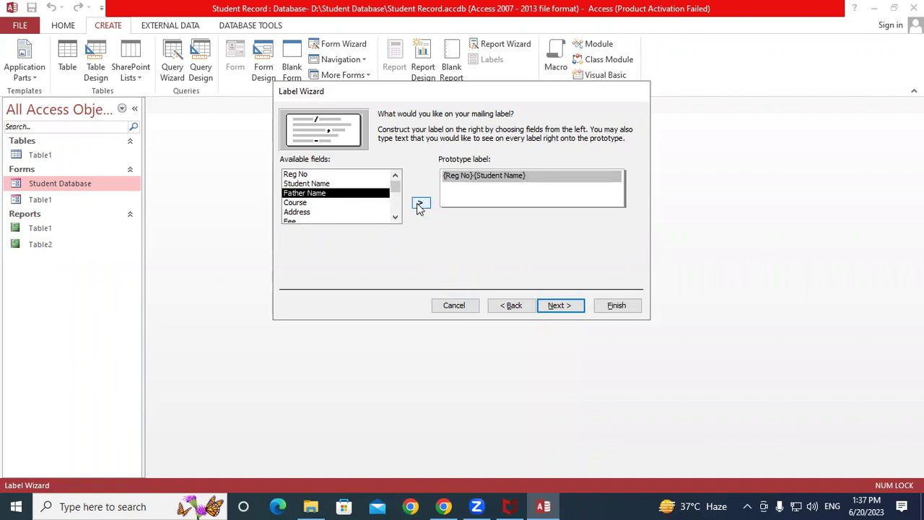
left_click(320, 203)
left_click(420, 204)
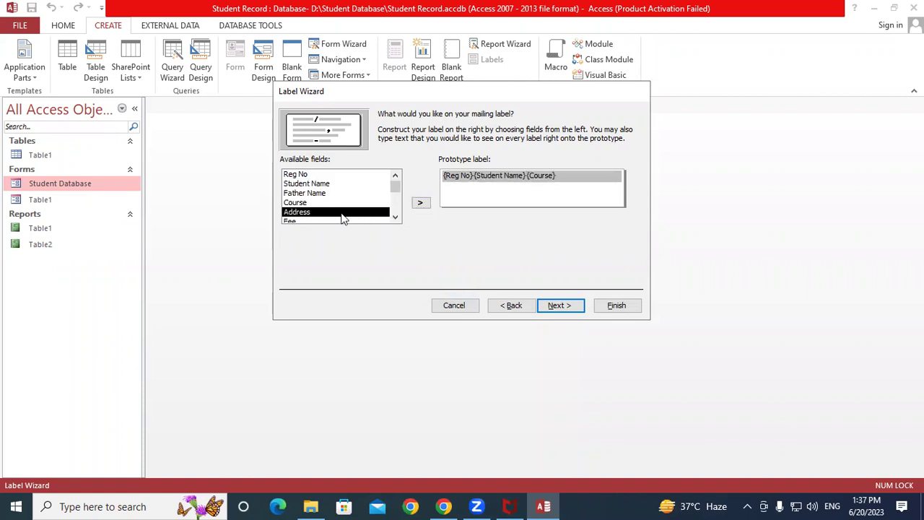
left_click(395, 216)
left_click(314, 212)
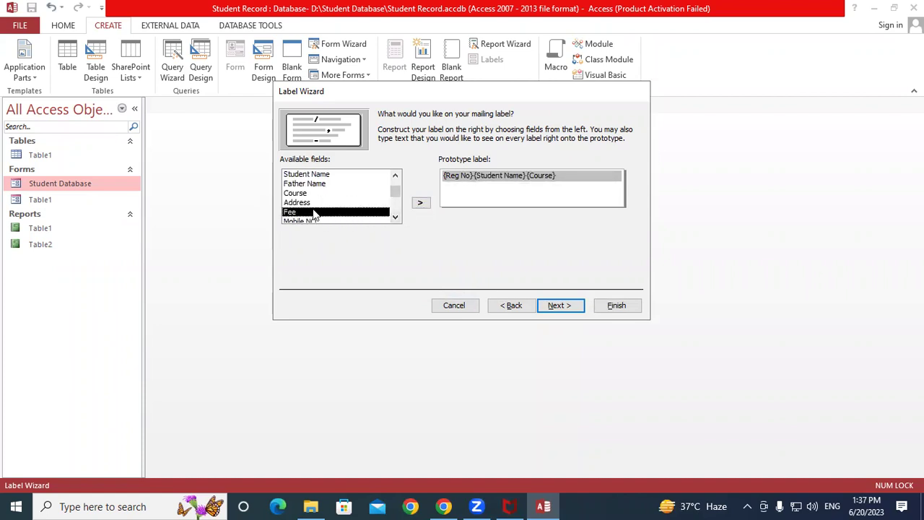
left_click(425, 204)
left_click(554, 306)
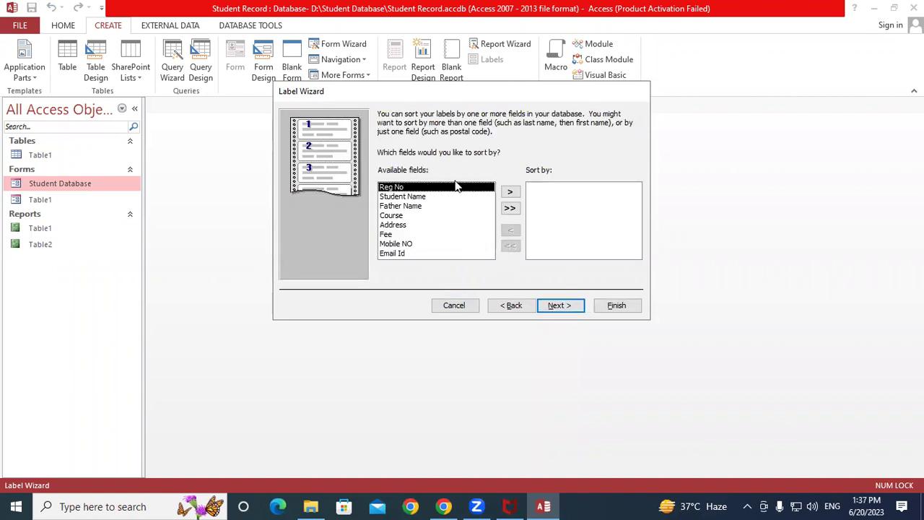
Step: Sort the labels by all eight fields, from Reg No through Email Id, and finish the label report
left_click(510, 192)
left_click(509, 192)
left_click(510, 192)
left_click(510, 192)
left_click(509, 192)
left_click(509, 192)
left_click(509, 192)
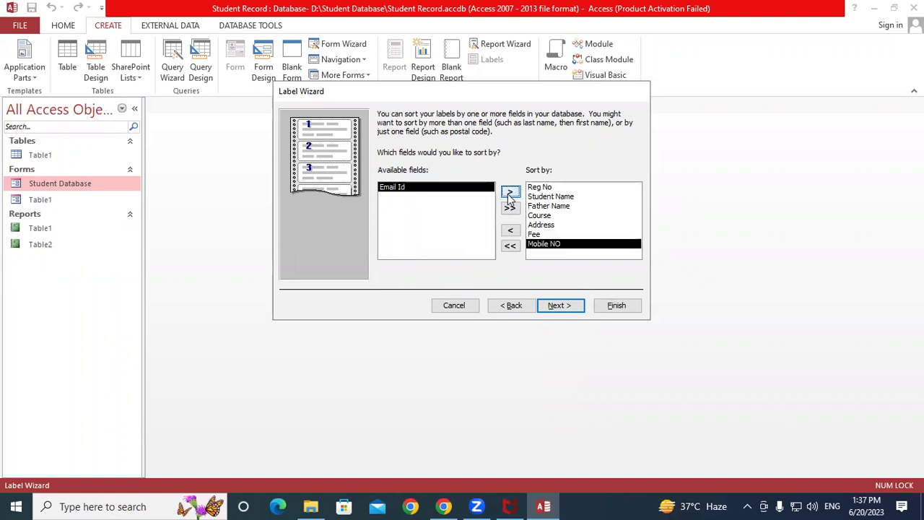
left_click(509, 192)
left_click(558, 305)
left_click(612, 306)
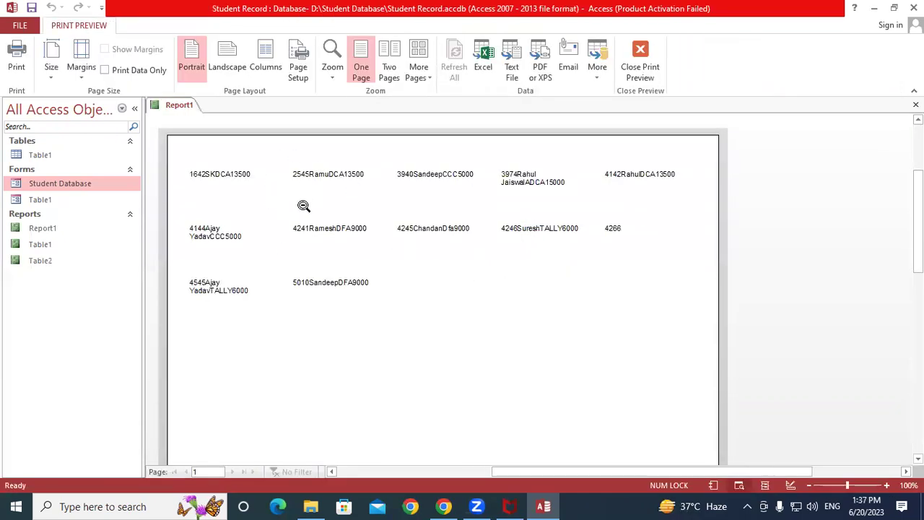
Step: Inspect the finished labels in the print preview, and close both the preview and the report
left_click(541, 182)
left_click(498, 187)
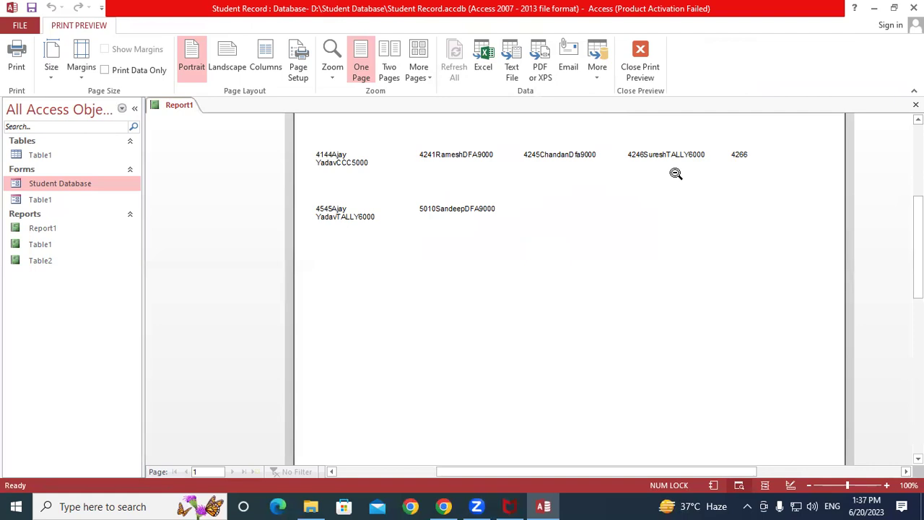
left_click(638, 68)
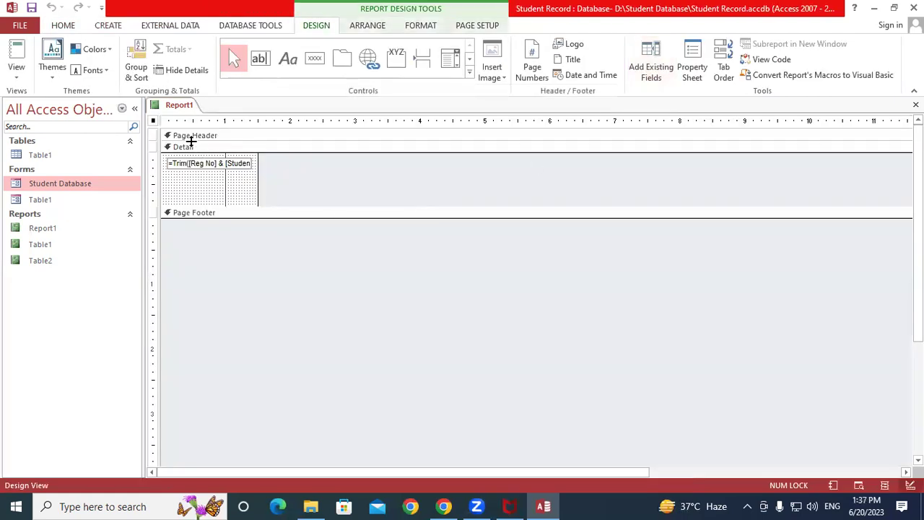
right_click(181, 107)
left_click(212, 128)
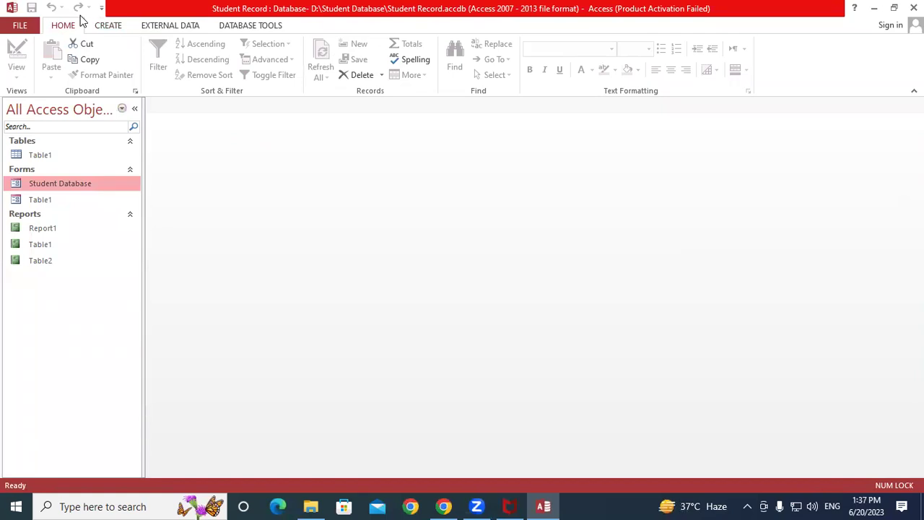
left_click(110, 27)
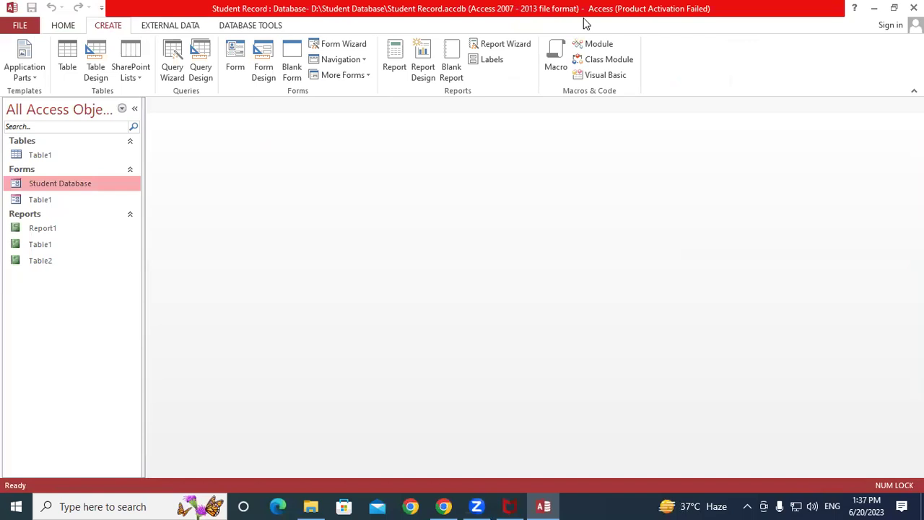
left_click(166, 28)
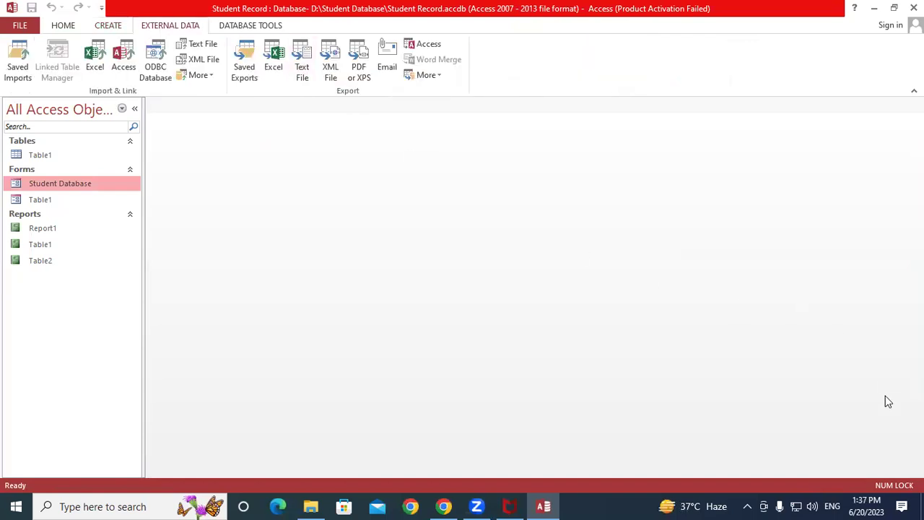